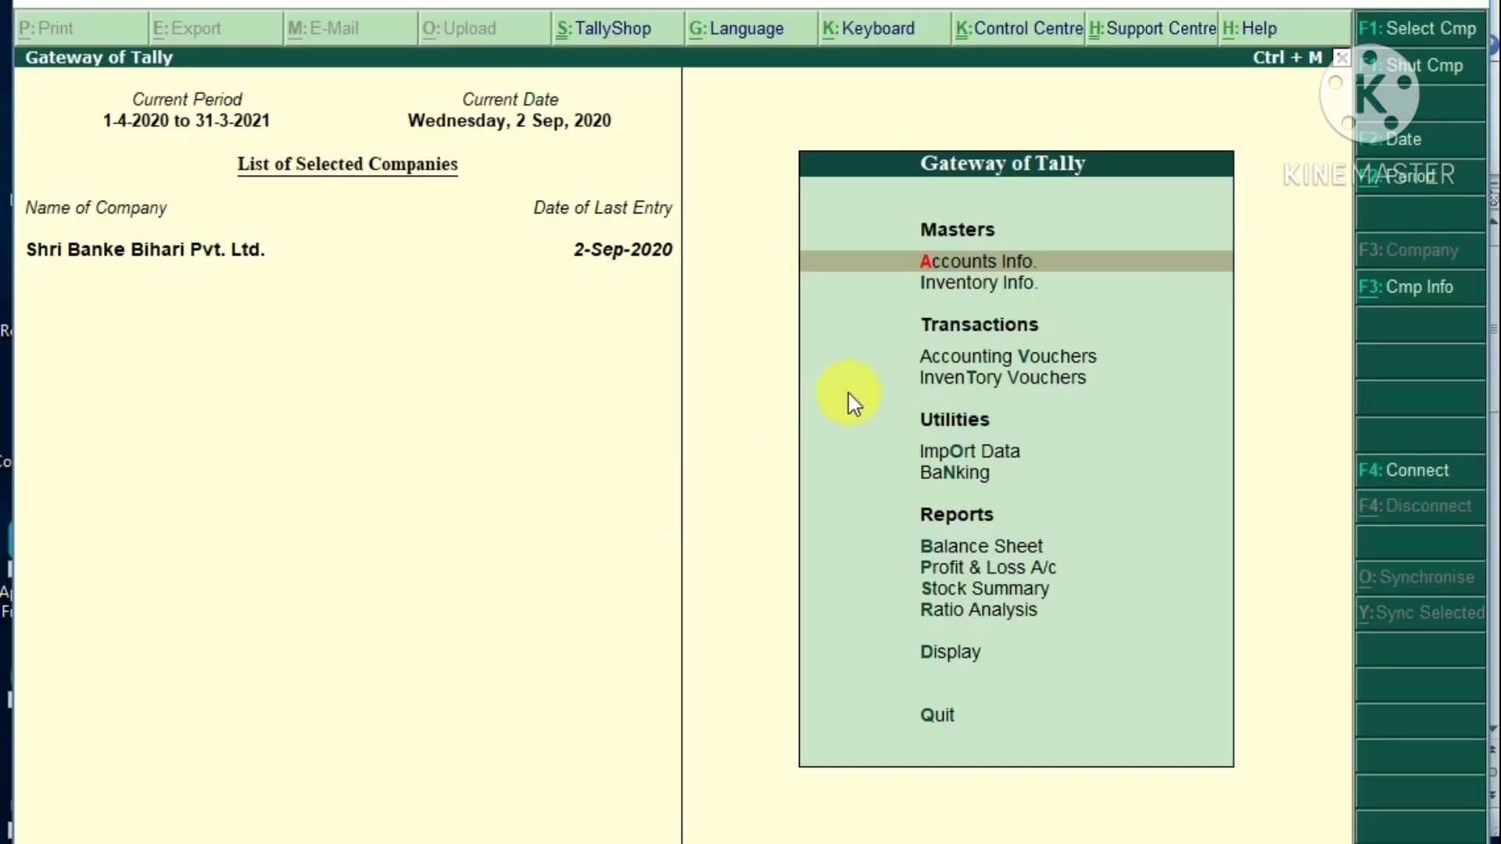
Step: Open accounting voucher entry and bring up a blank Payment voucher
{"action": "left_click", "coordinate": [1077, 353]}
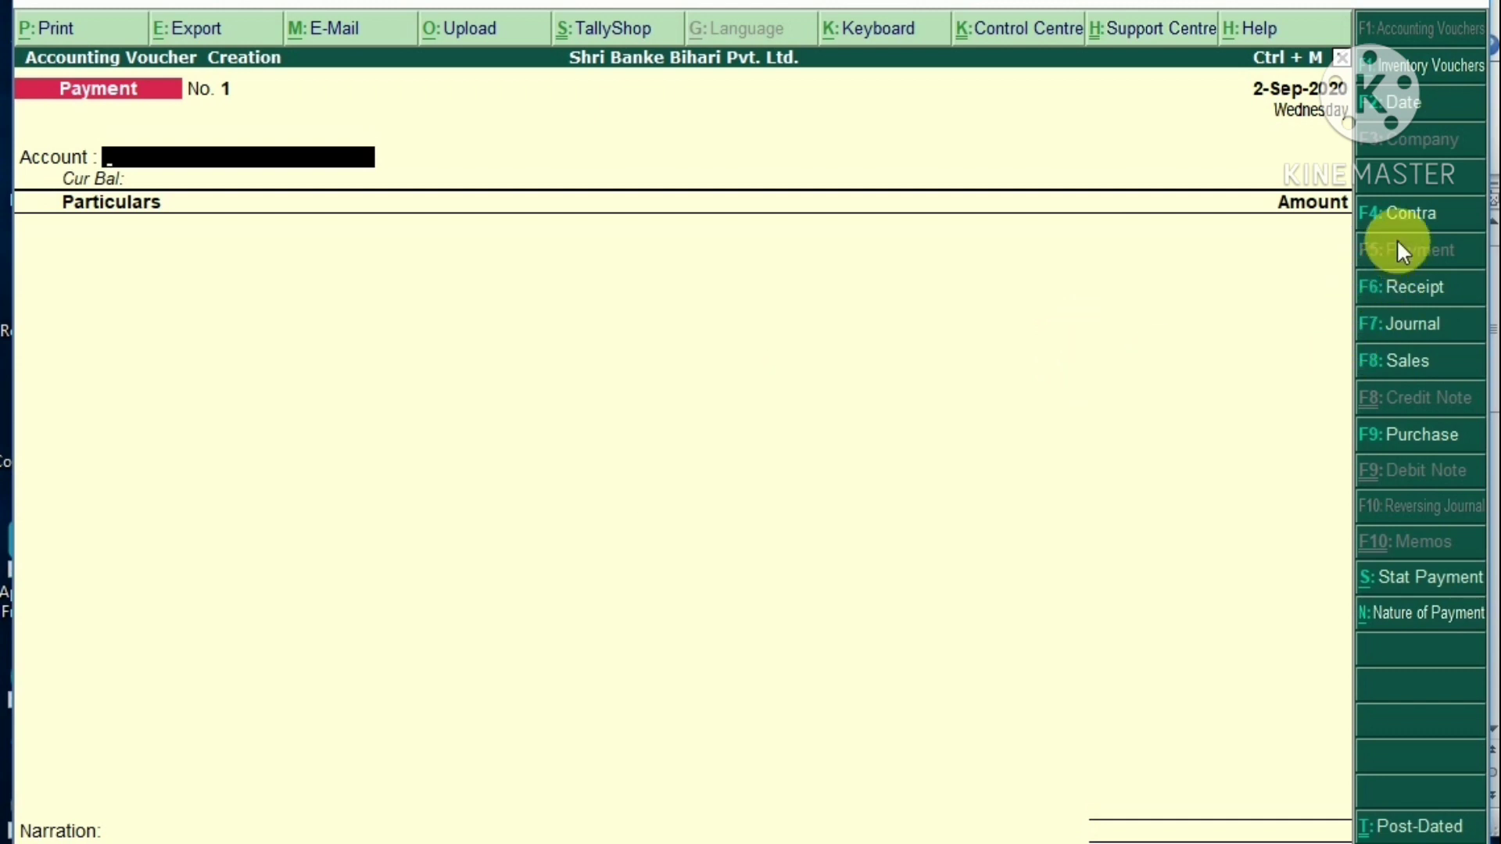
{"action": "left_click", "coordinate": [1396, 213]}
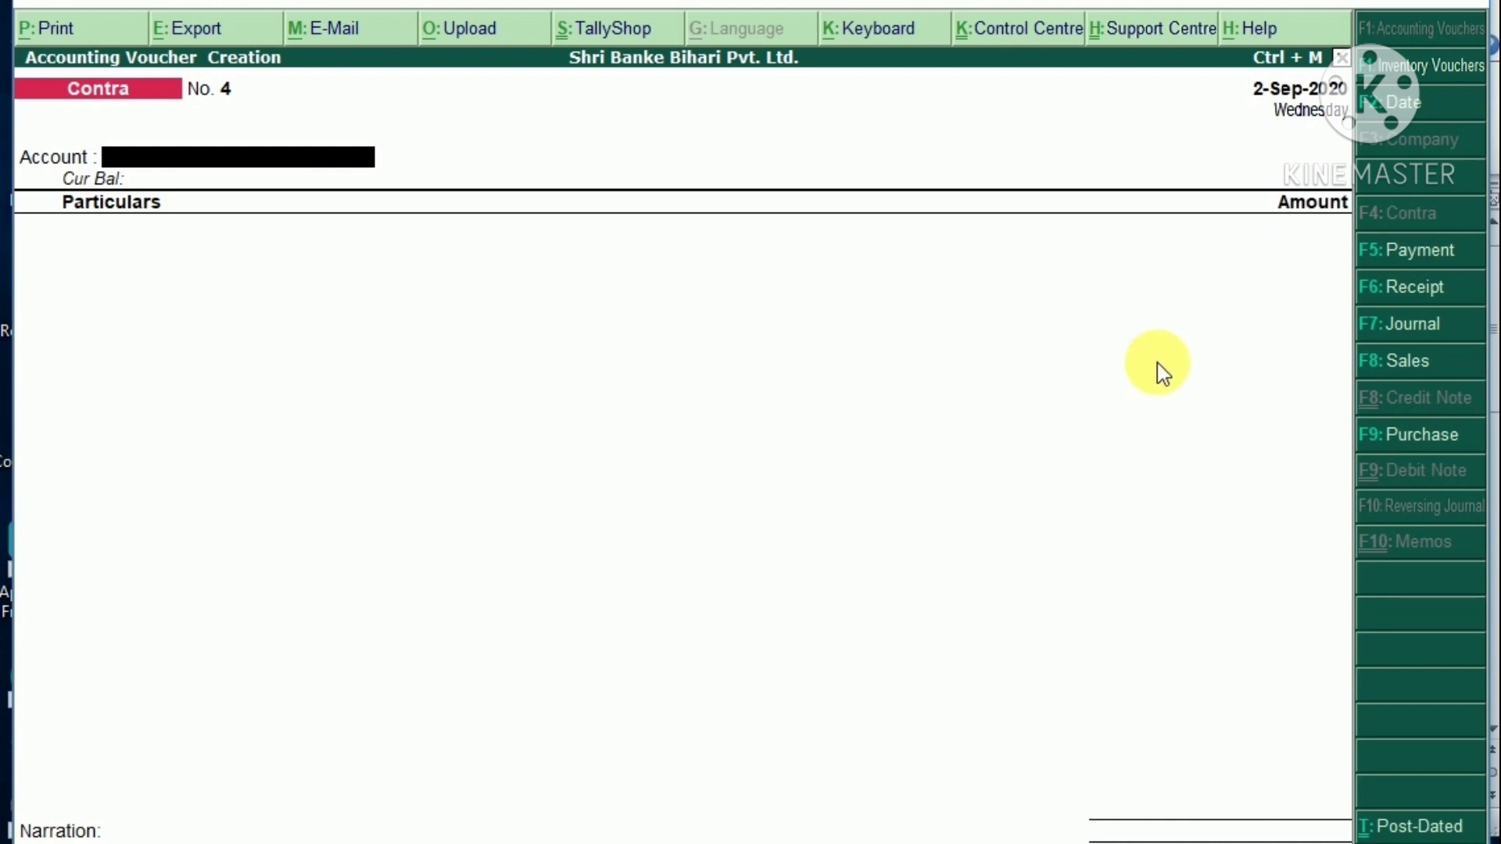
{"action": "key", "text": "F5"}
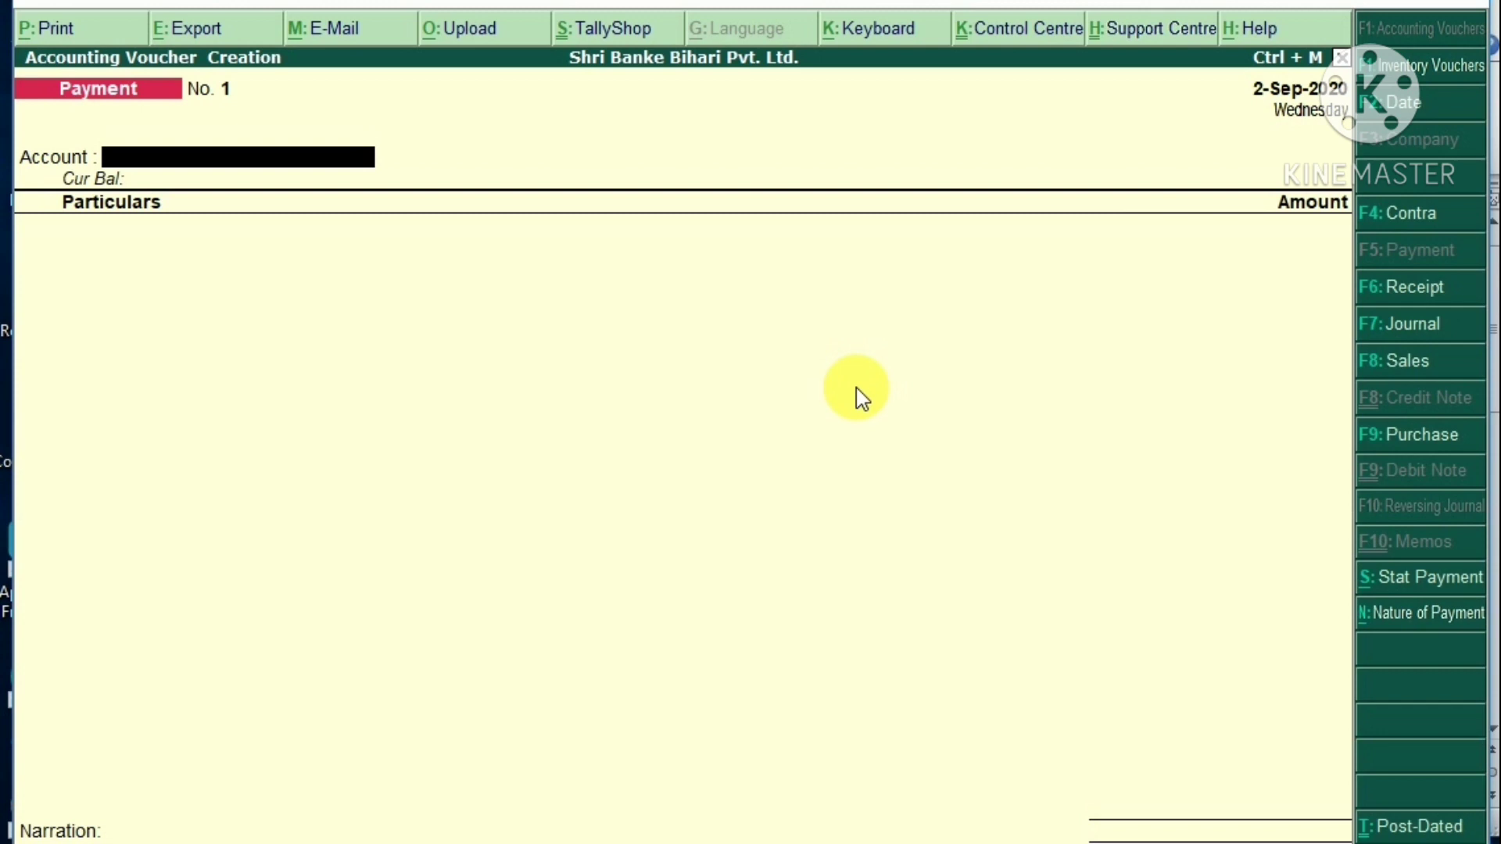
Step: Switch to the Word document and insert the amount 1000 before the word for cash in transaction 1, spaced from the preceding word
{"action": "key", "text": "alt+Tab"}
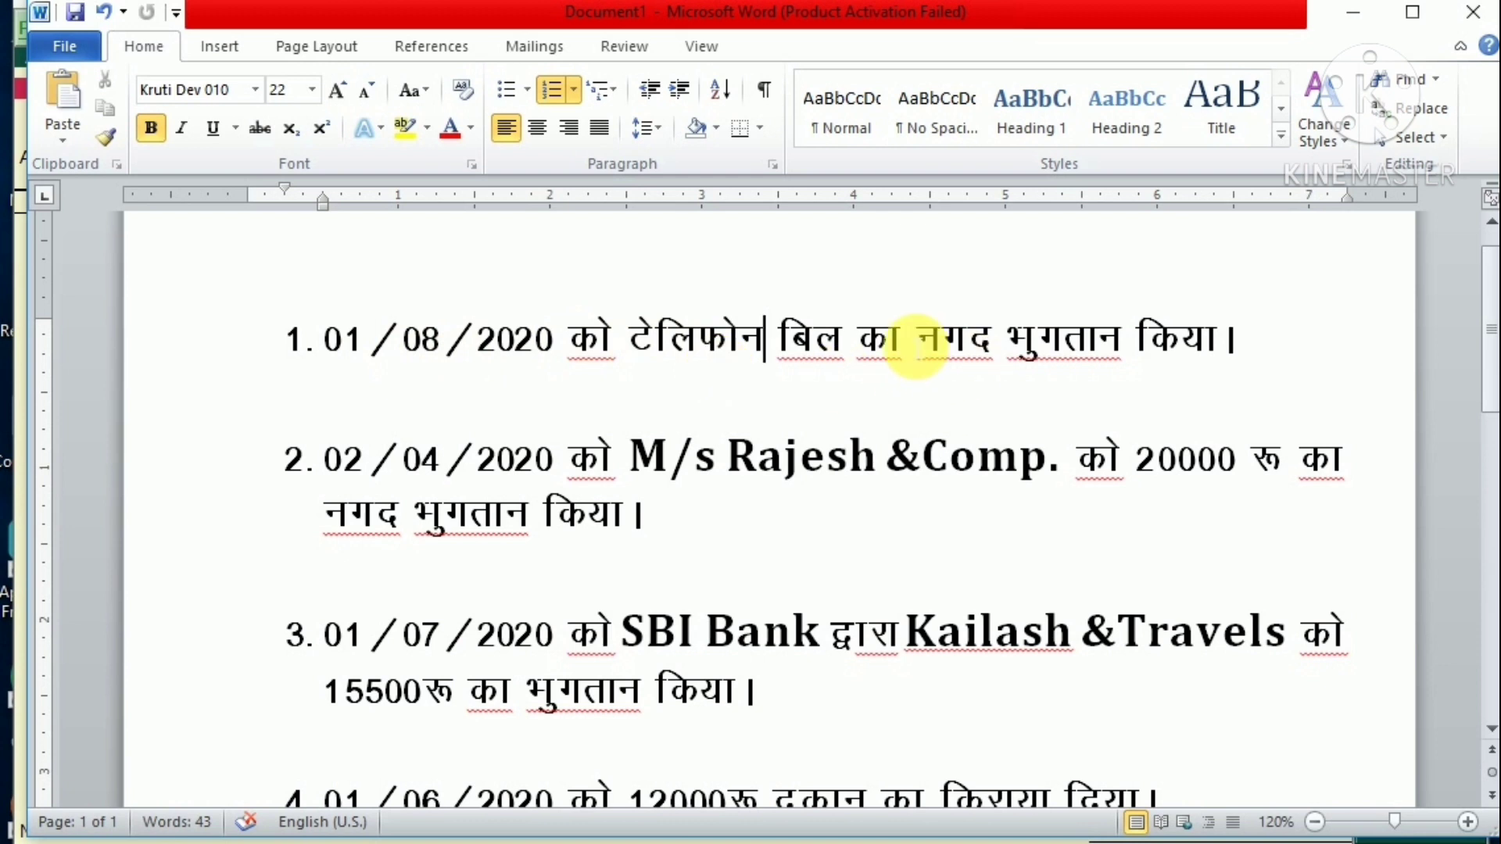
{"action": "left_click", "coordinate": [914, 349]}
{"action": "type", "text": "1000"}
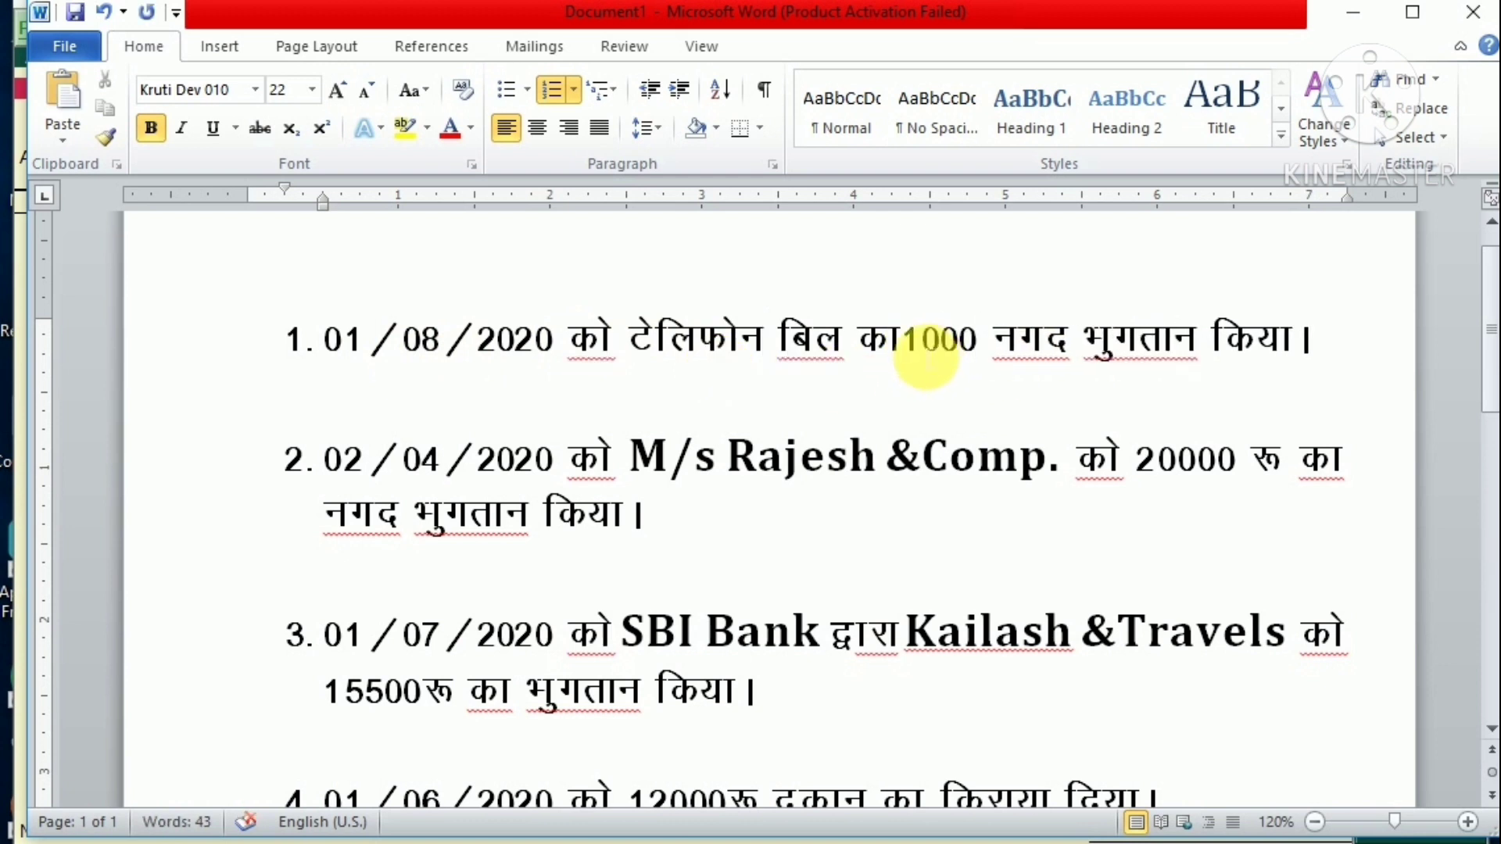
{"action": "left_click", "coordinate": [919, 360]}
{"action": "left_click", "coordinate": [908, 350]}
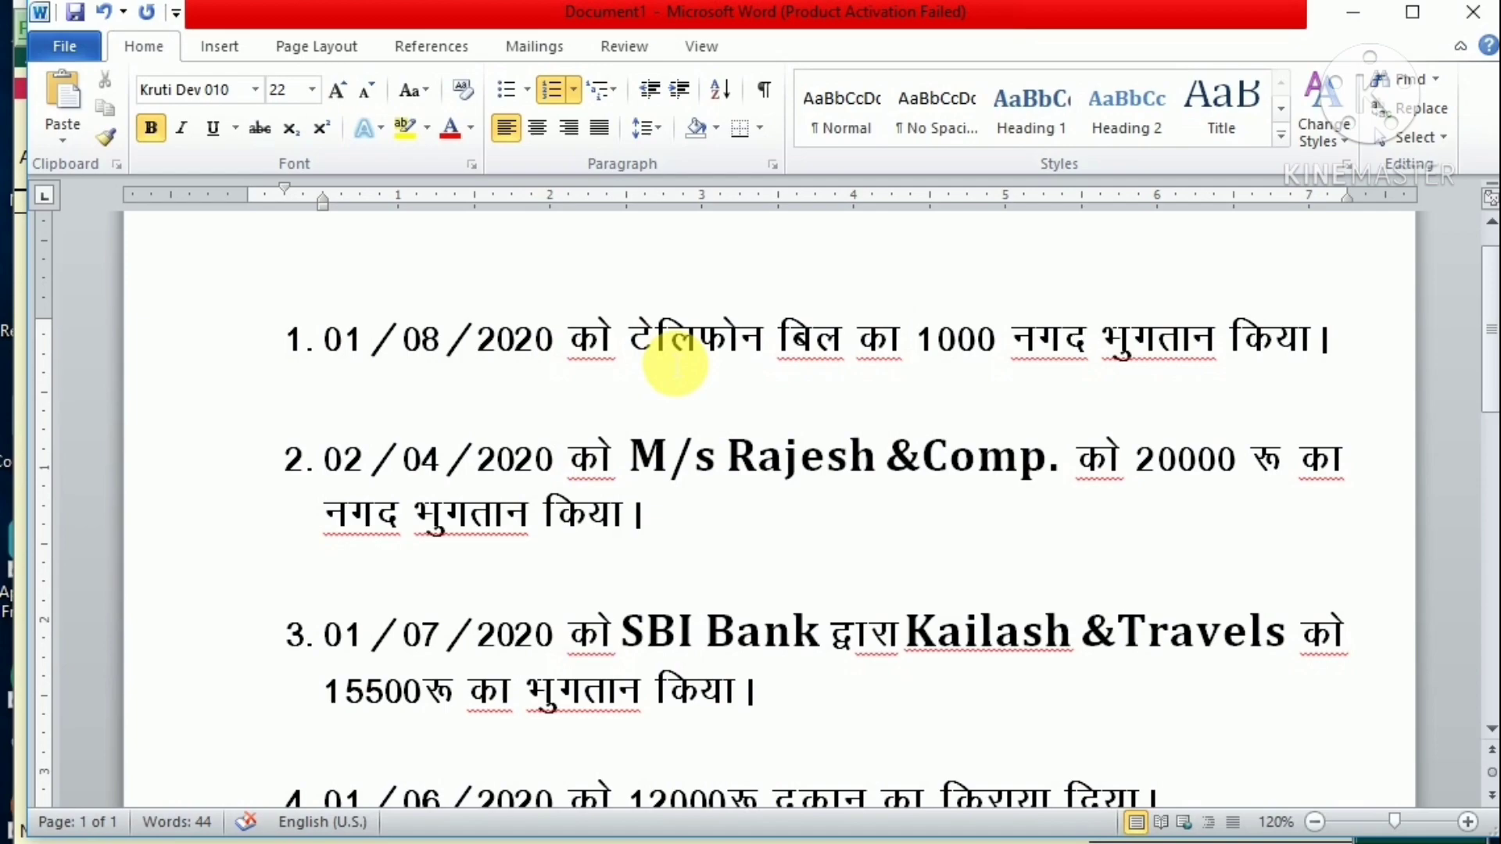
Step: Return to Tally, set the payment voucher's date to 1-8-2020 and choose Cash as its account
{"action": "key", "text": "alt+Tab"}
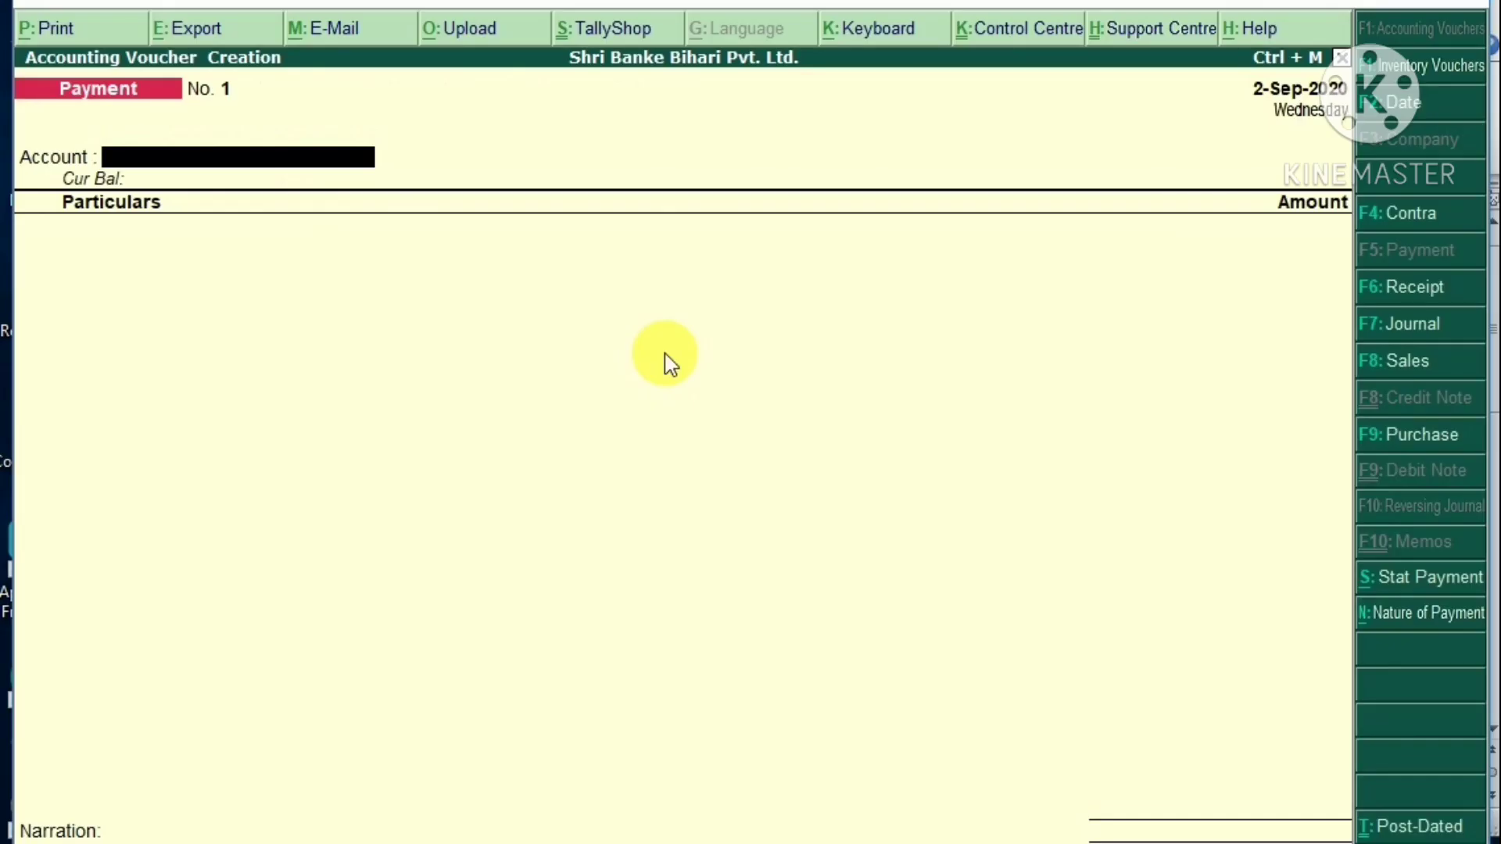
{"action": "key", "text": "alt+Tab"}
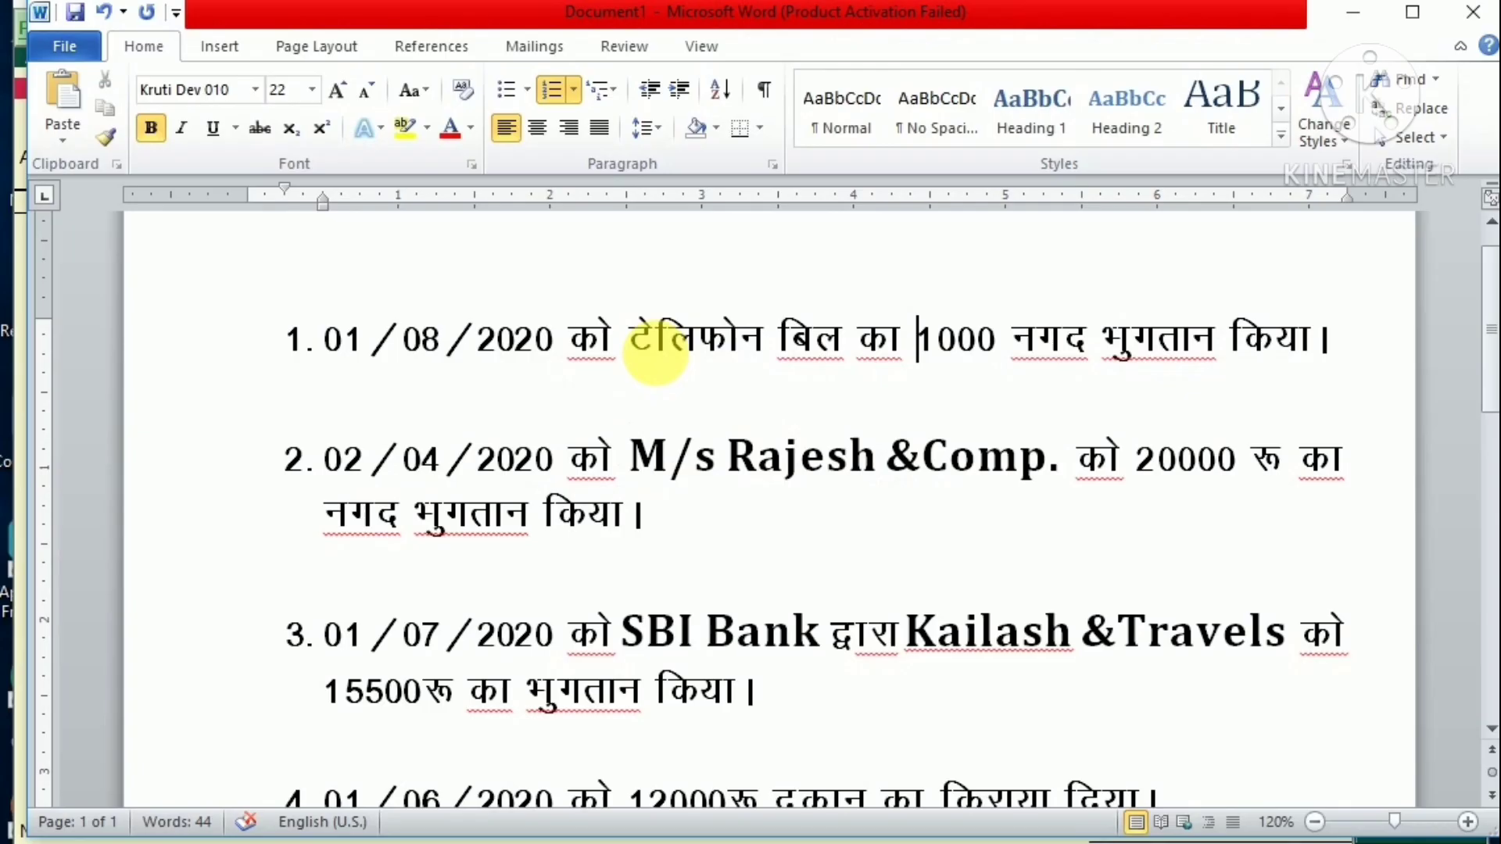
{"action": "key", "text": "alt+Tab"}
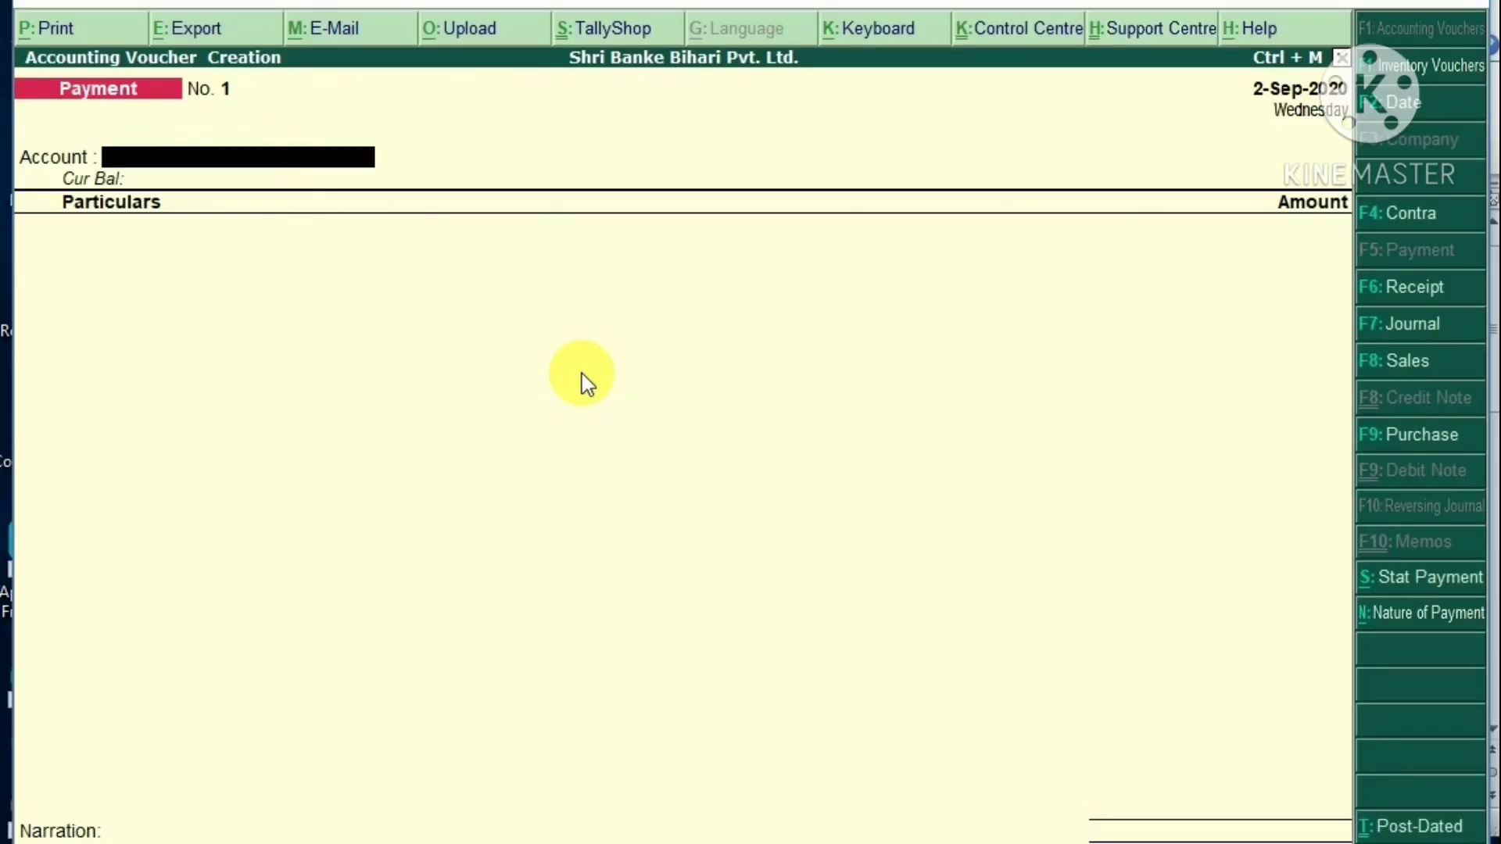
{"action": "key", "text": "F2"}
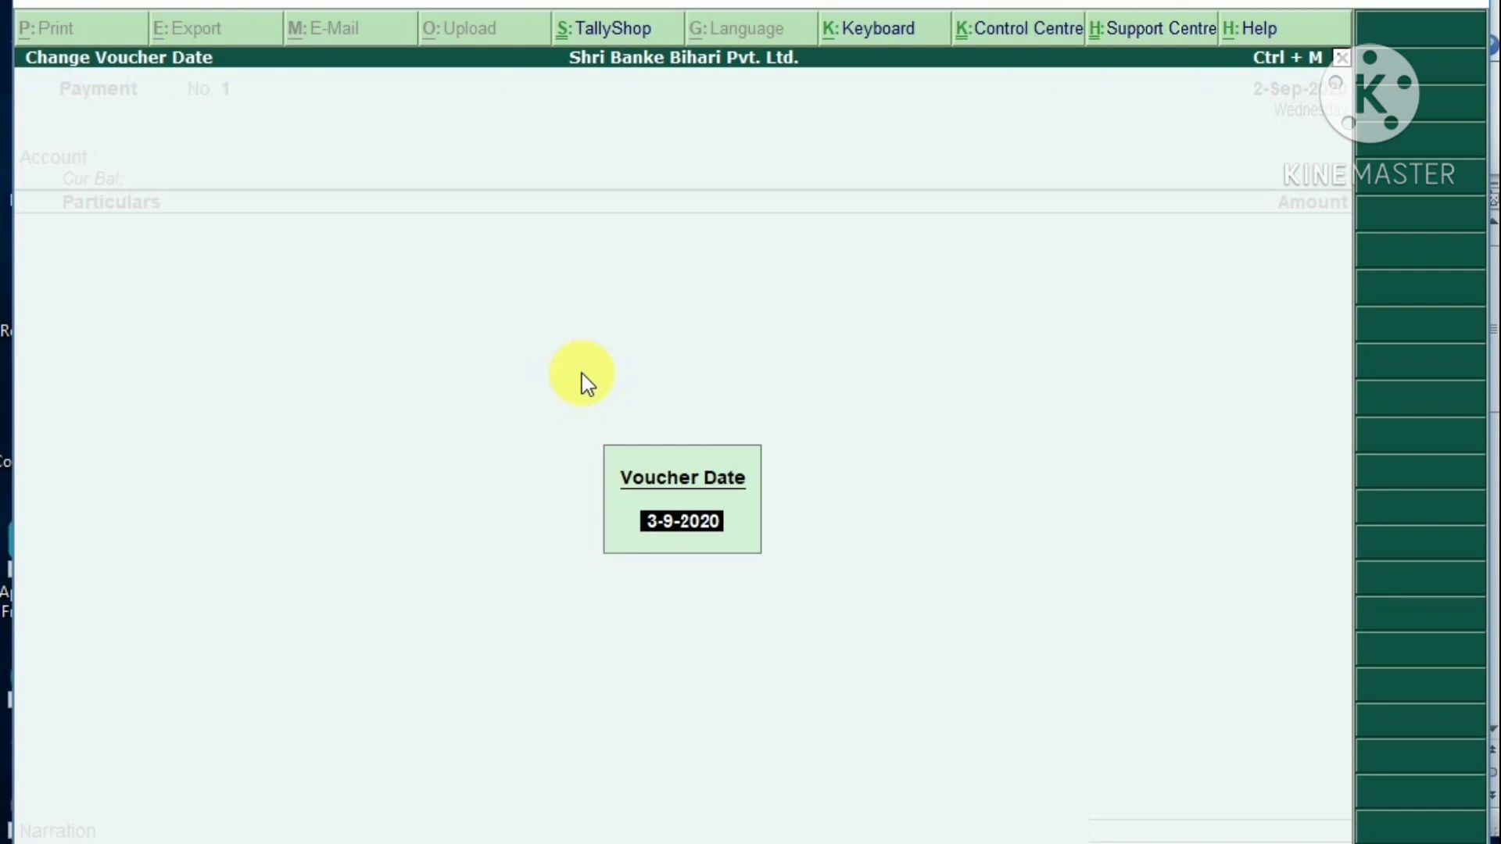
{"action": "type", "text": "1-8-2020"}
{"action": "key", "text": "Return"}
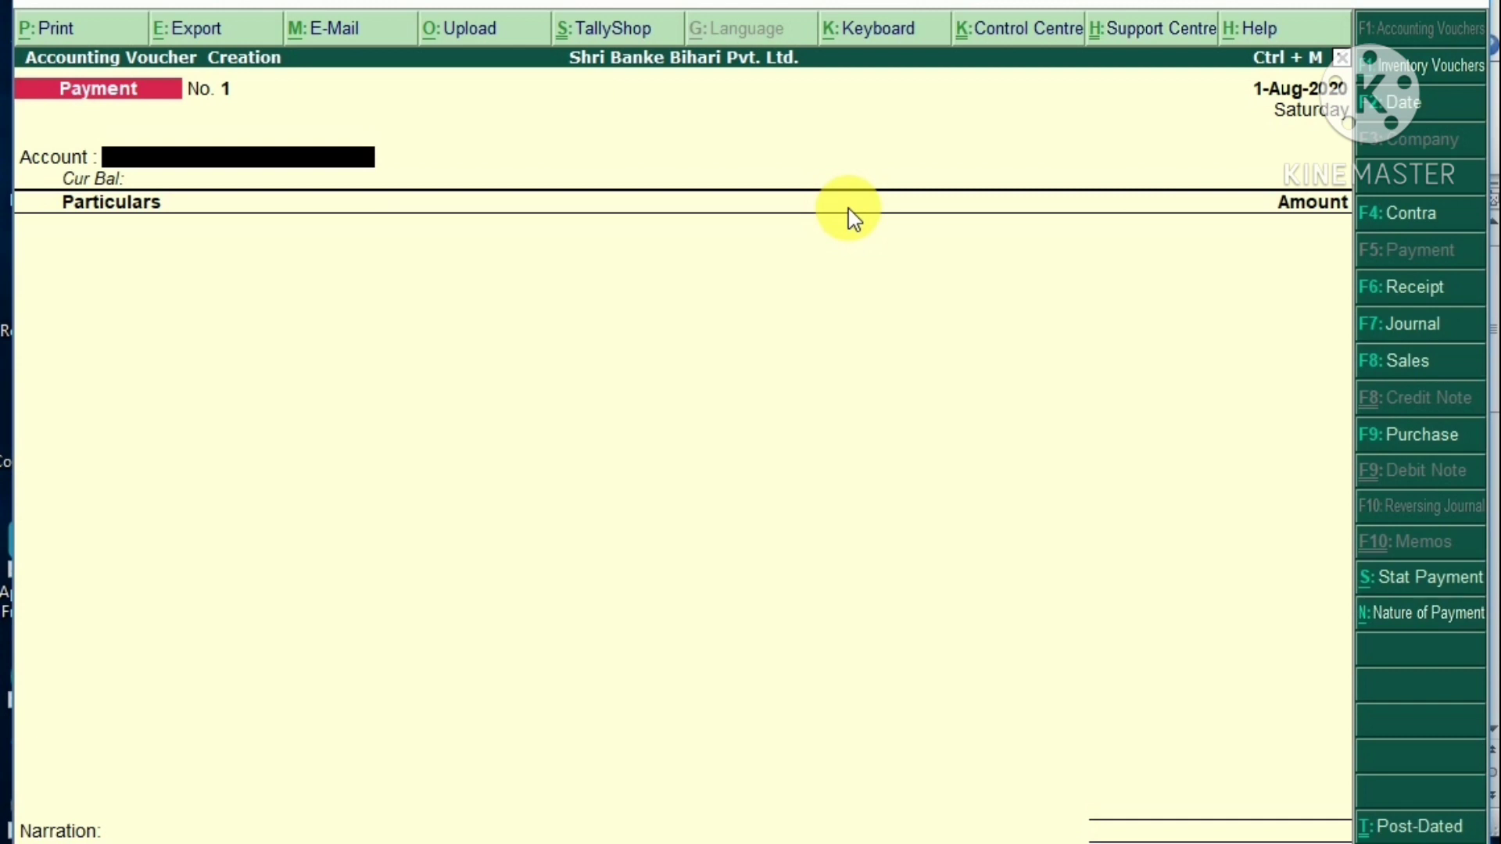
{"action": "type", "text": "Cas"}
{"action": "key", "text": "Return"}
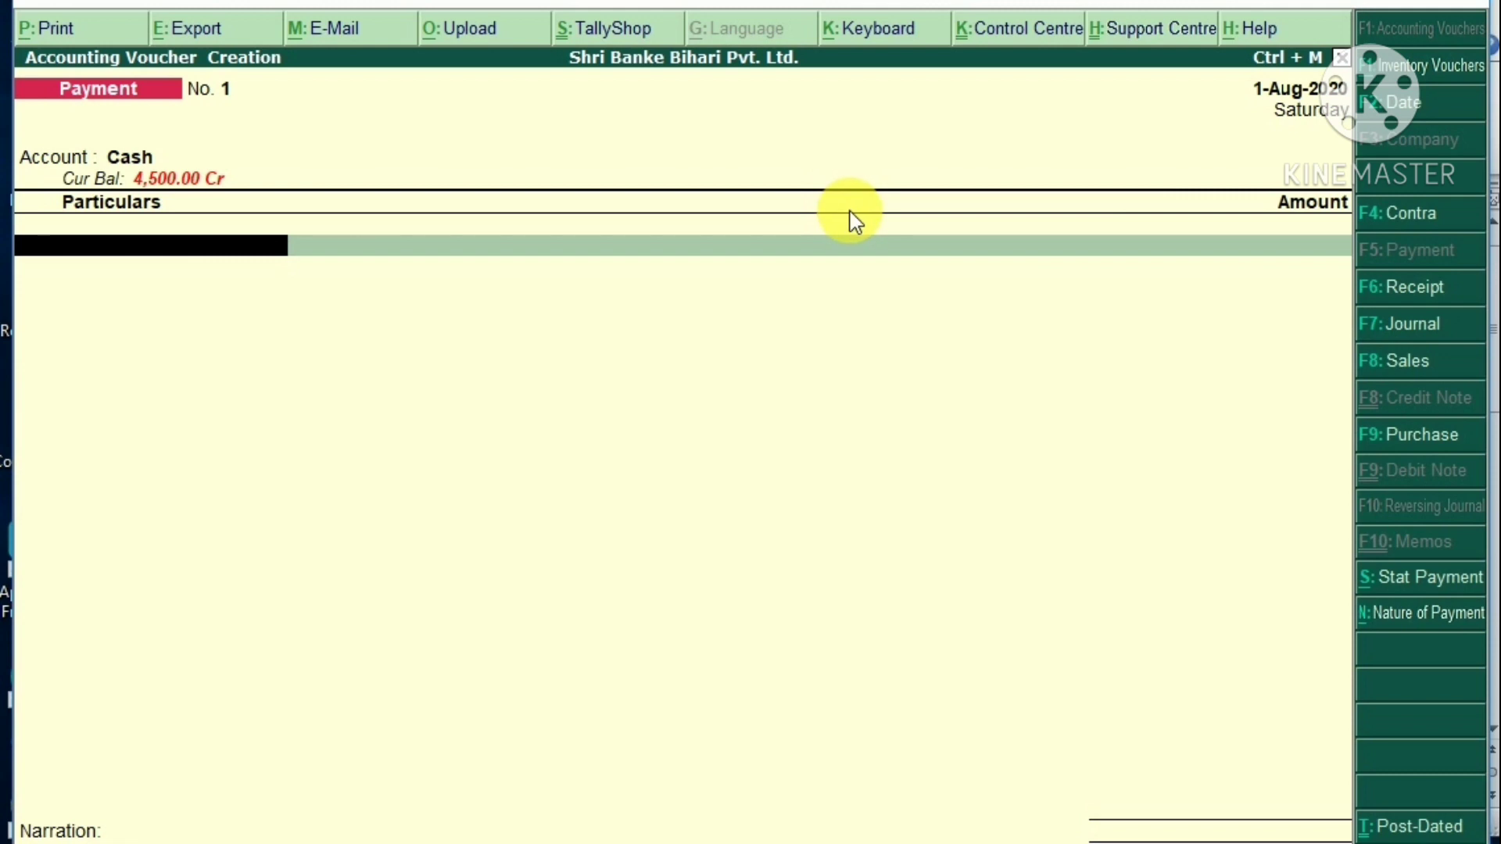
Step: Start a new ledger from the voucher's particulars, named Teliphone Bill and grouped under Indirect Expenses
{"action": "type", "text": "t"}
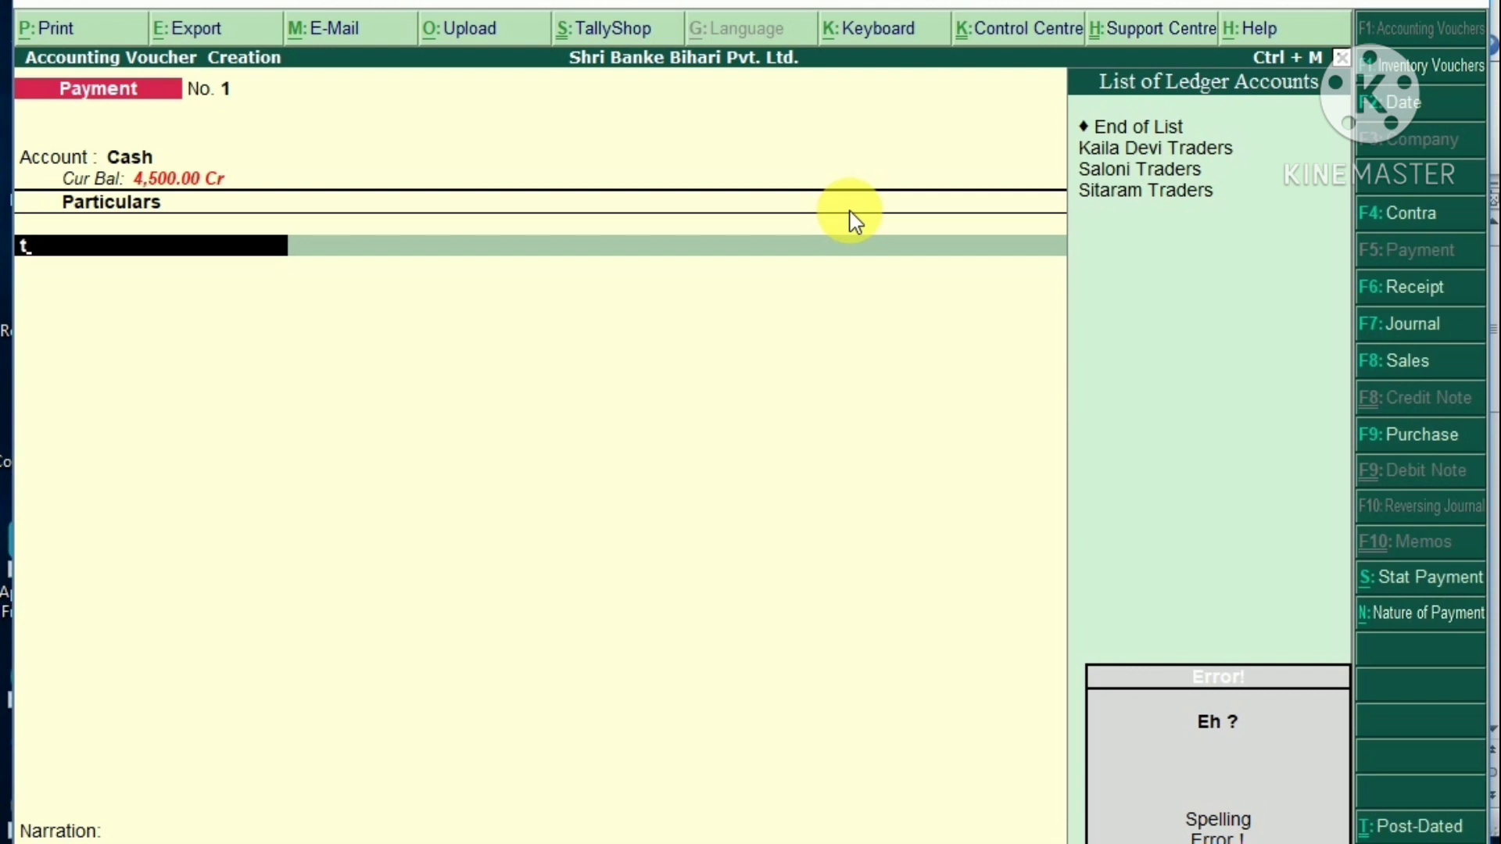
{"action": "key", "text": "alt+c"}
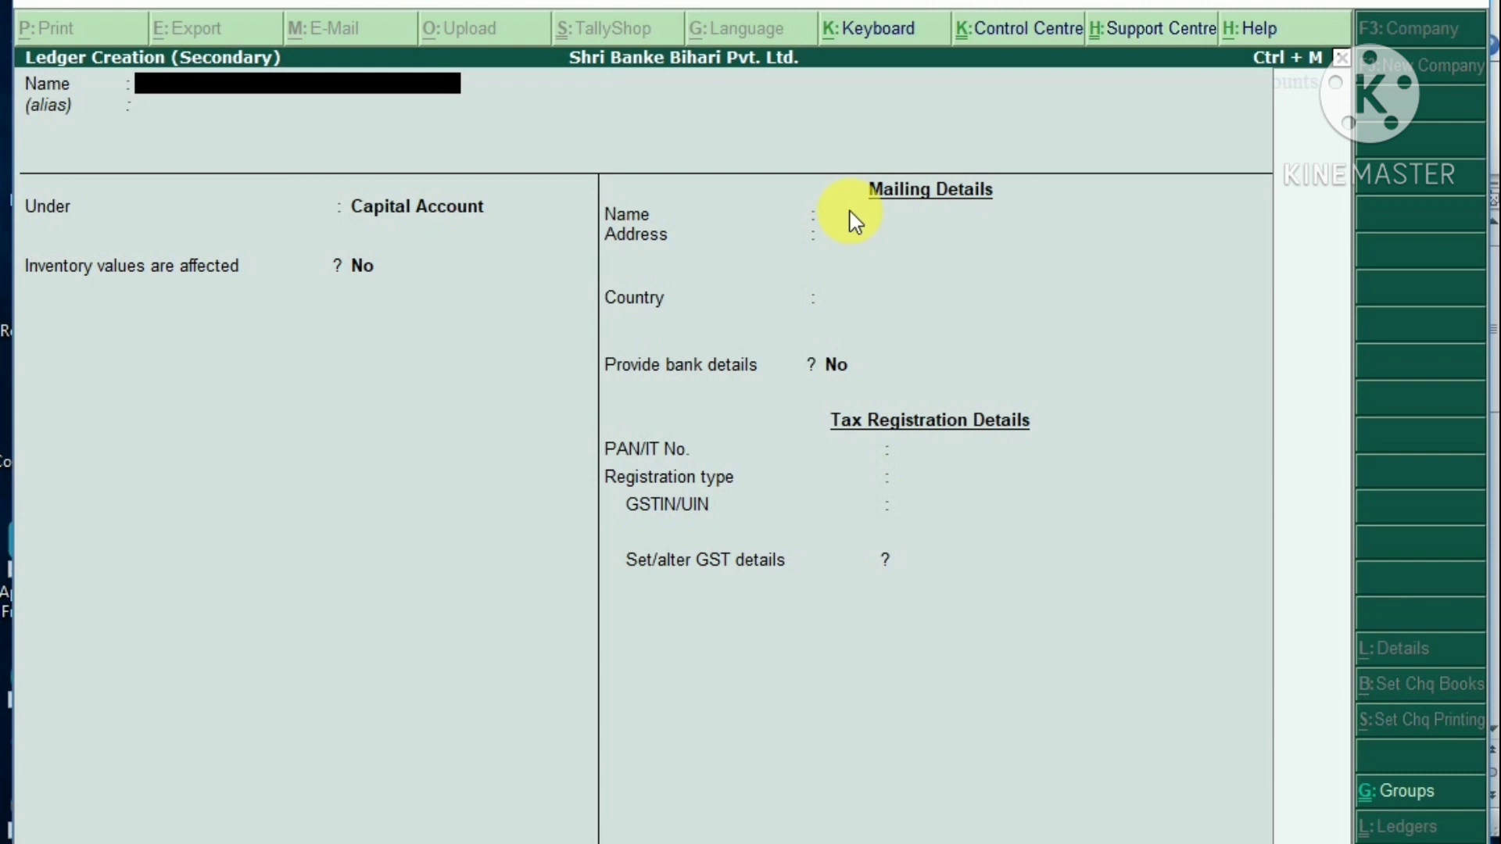
{"action": "type", "text": "Teliphone Bill"}
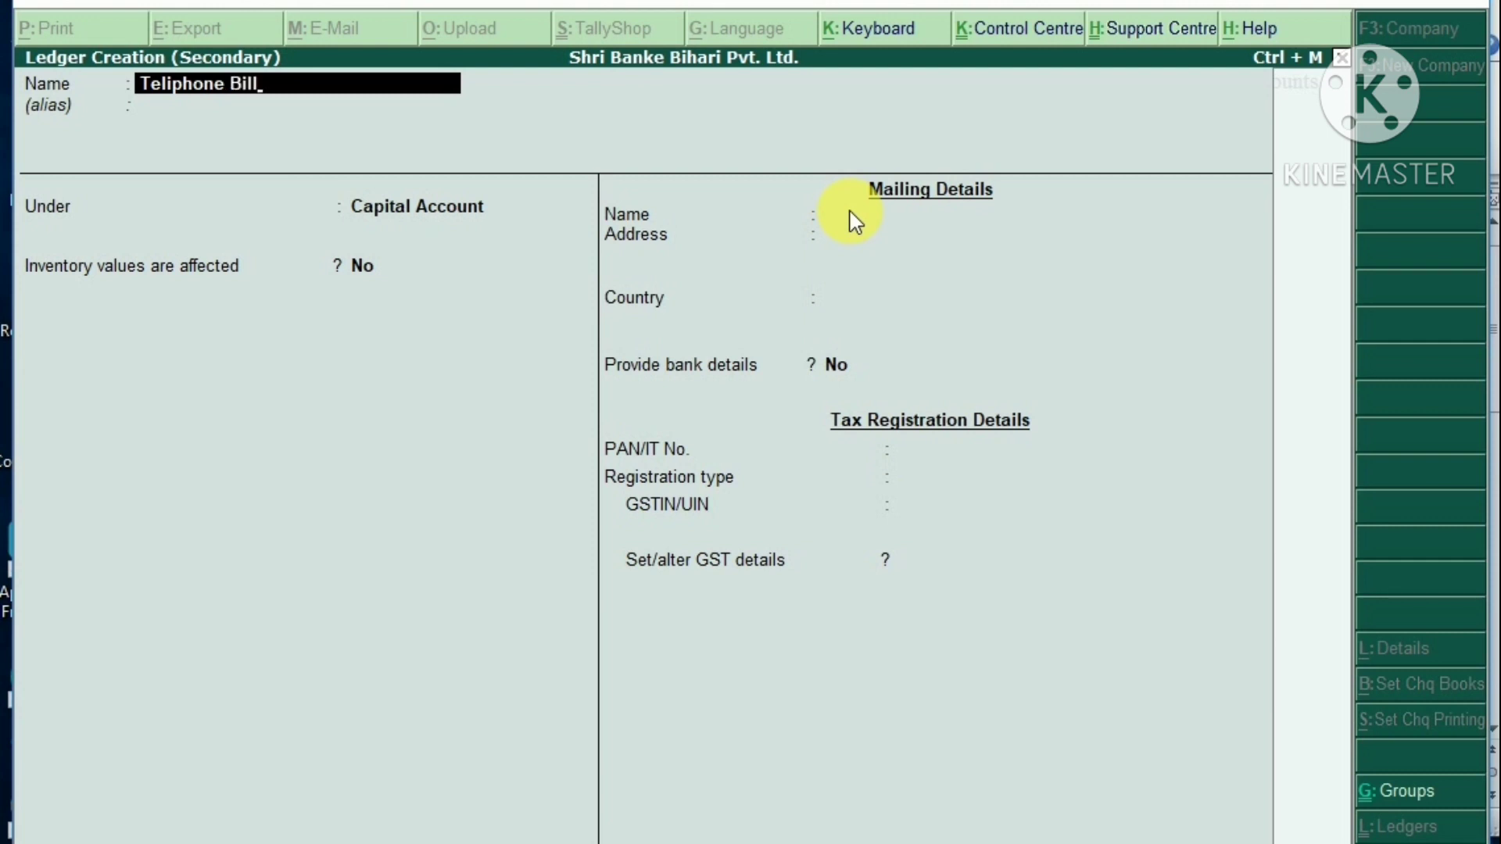
{"action": "key", "text": "Return"}
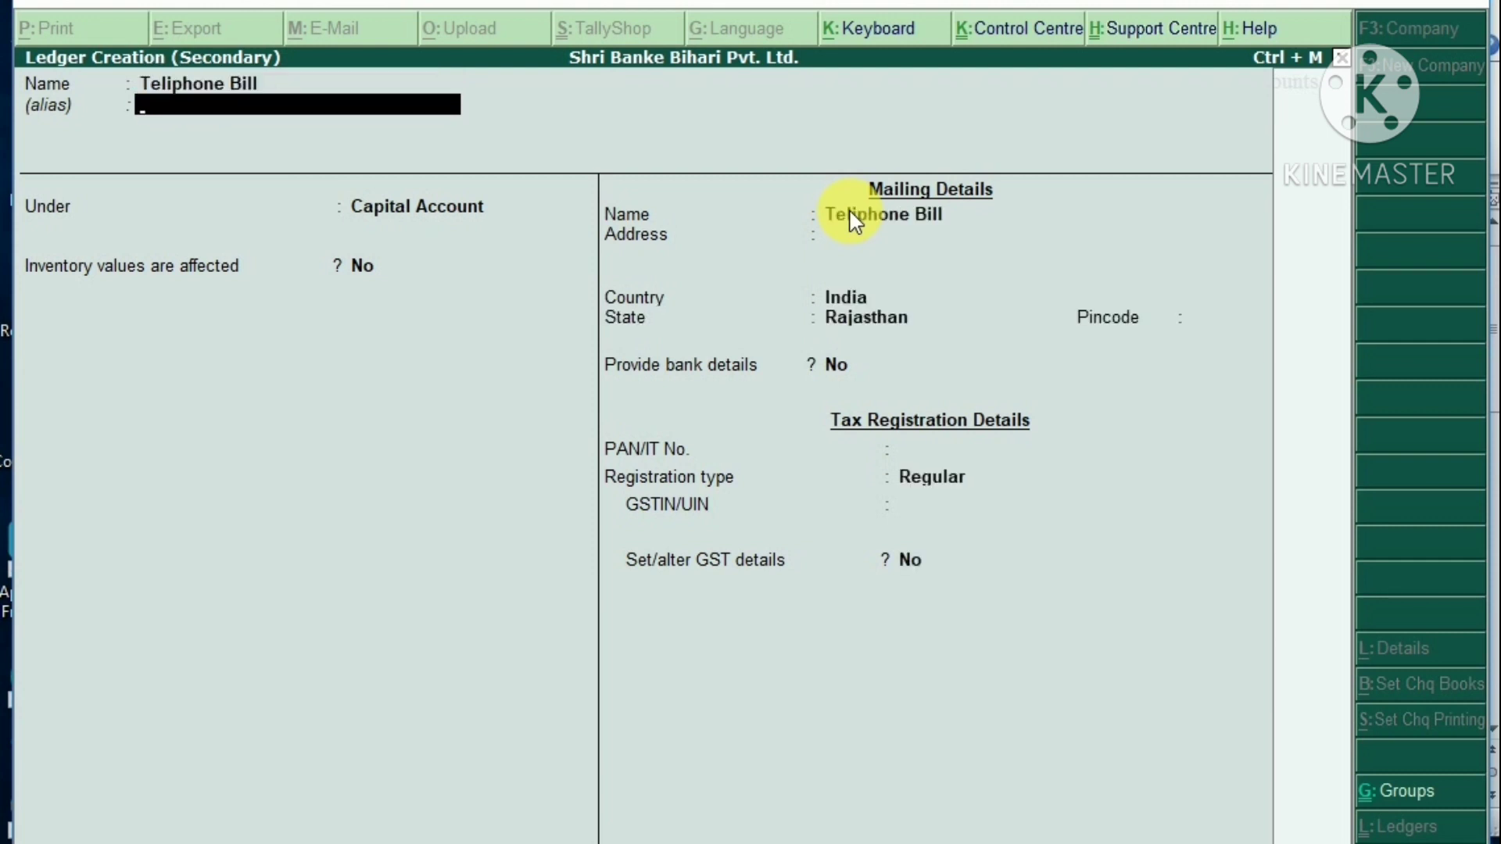
{"action": "key", "text": "Return"}
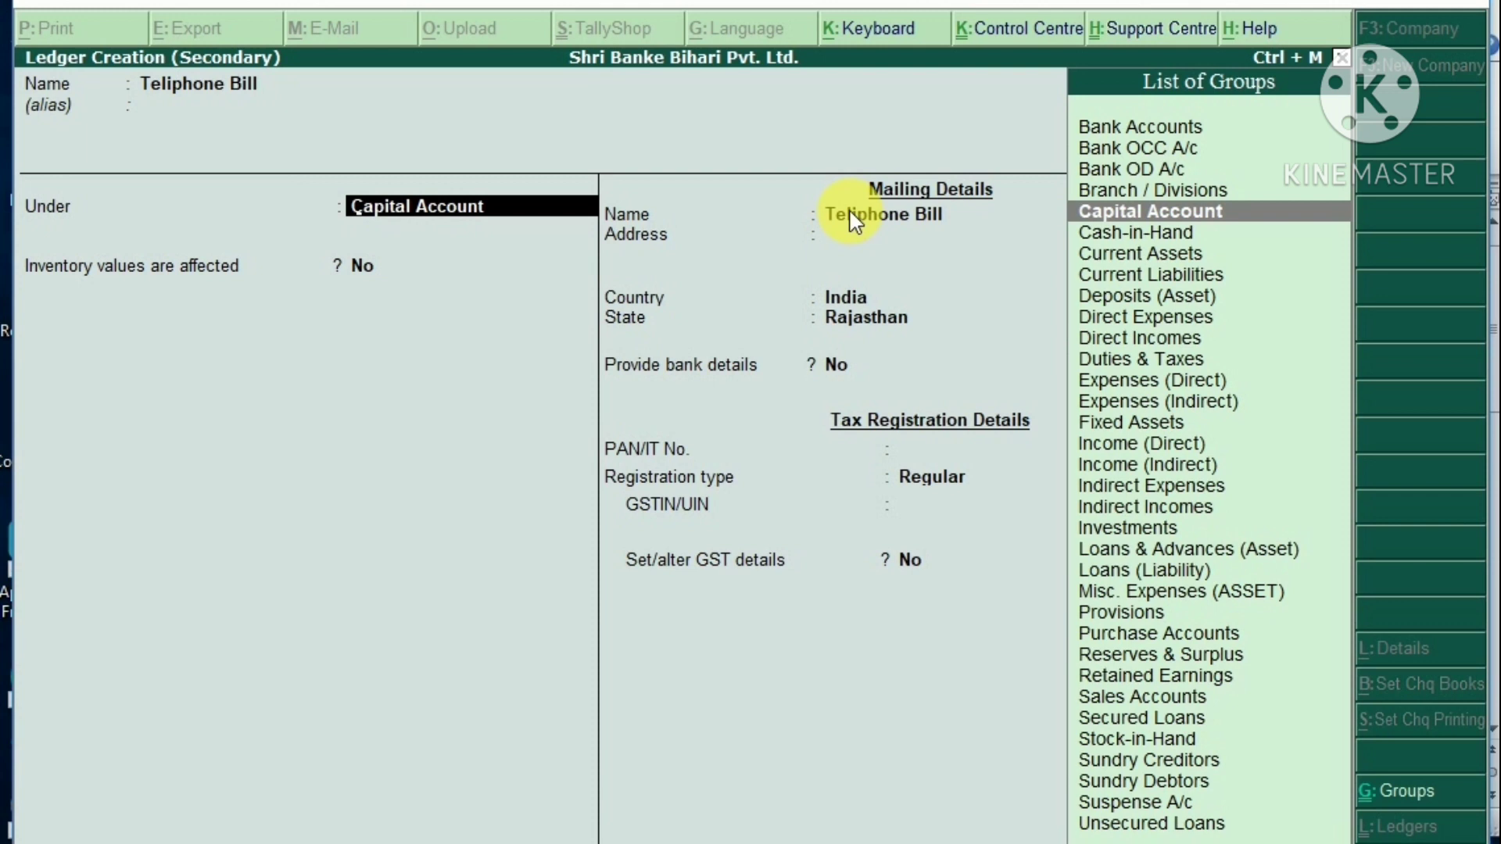
{"action": "type", "text": "Indi"}
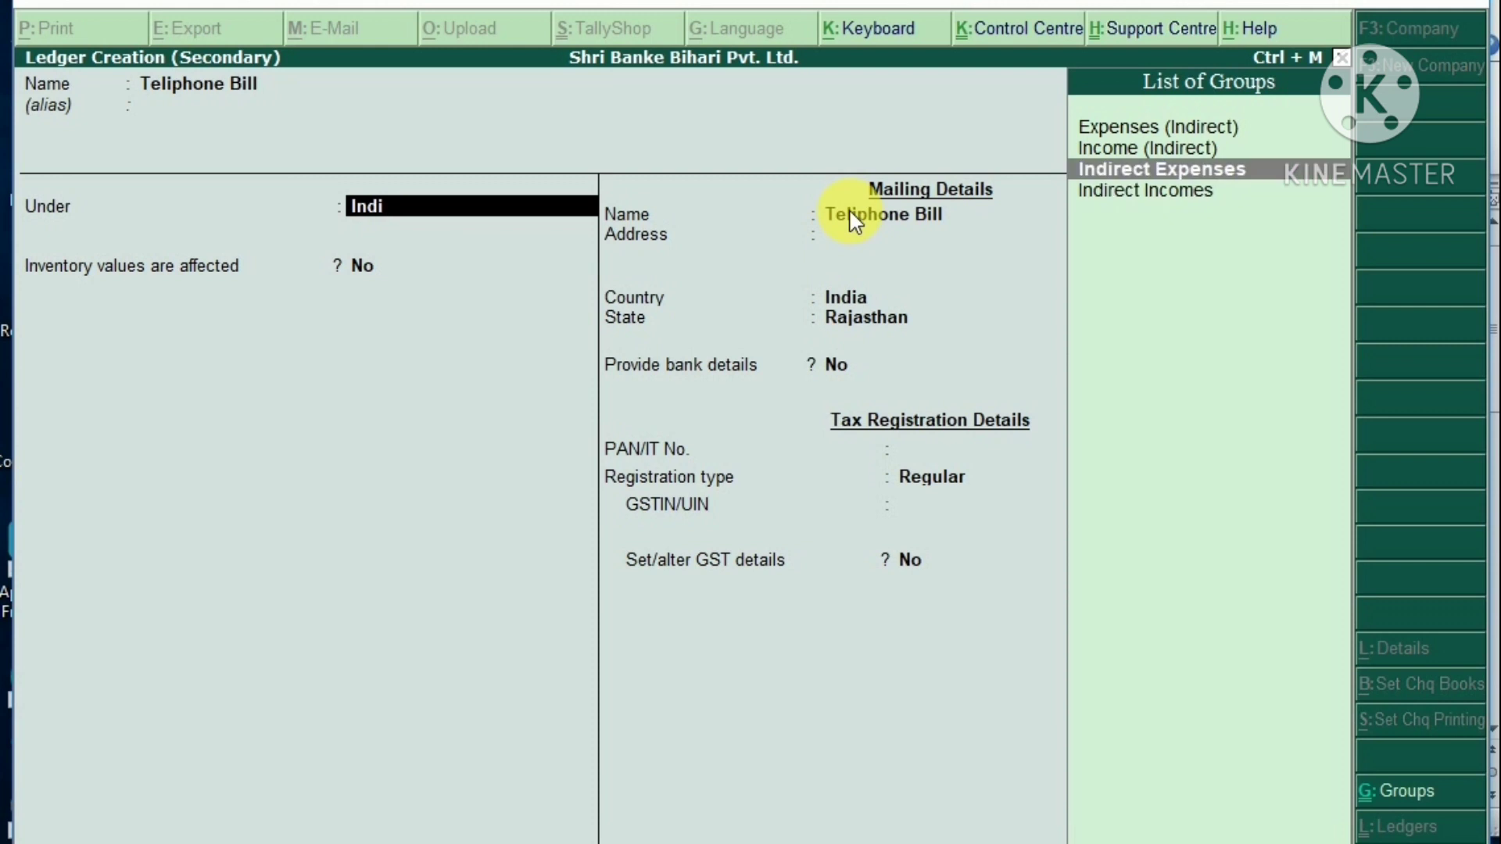
{"action": "key", "text": "Return"}
Step: Keep the ledger type as Not Applicable, accept the remaining default details and save the telephone bill ledger
{"action": "key", "text": "Return"}
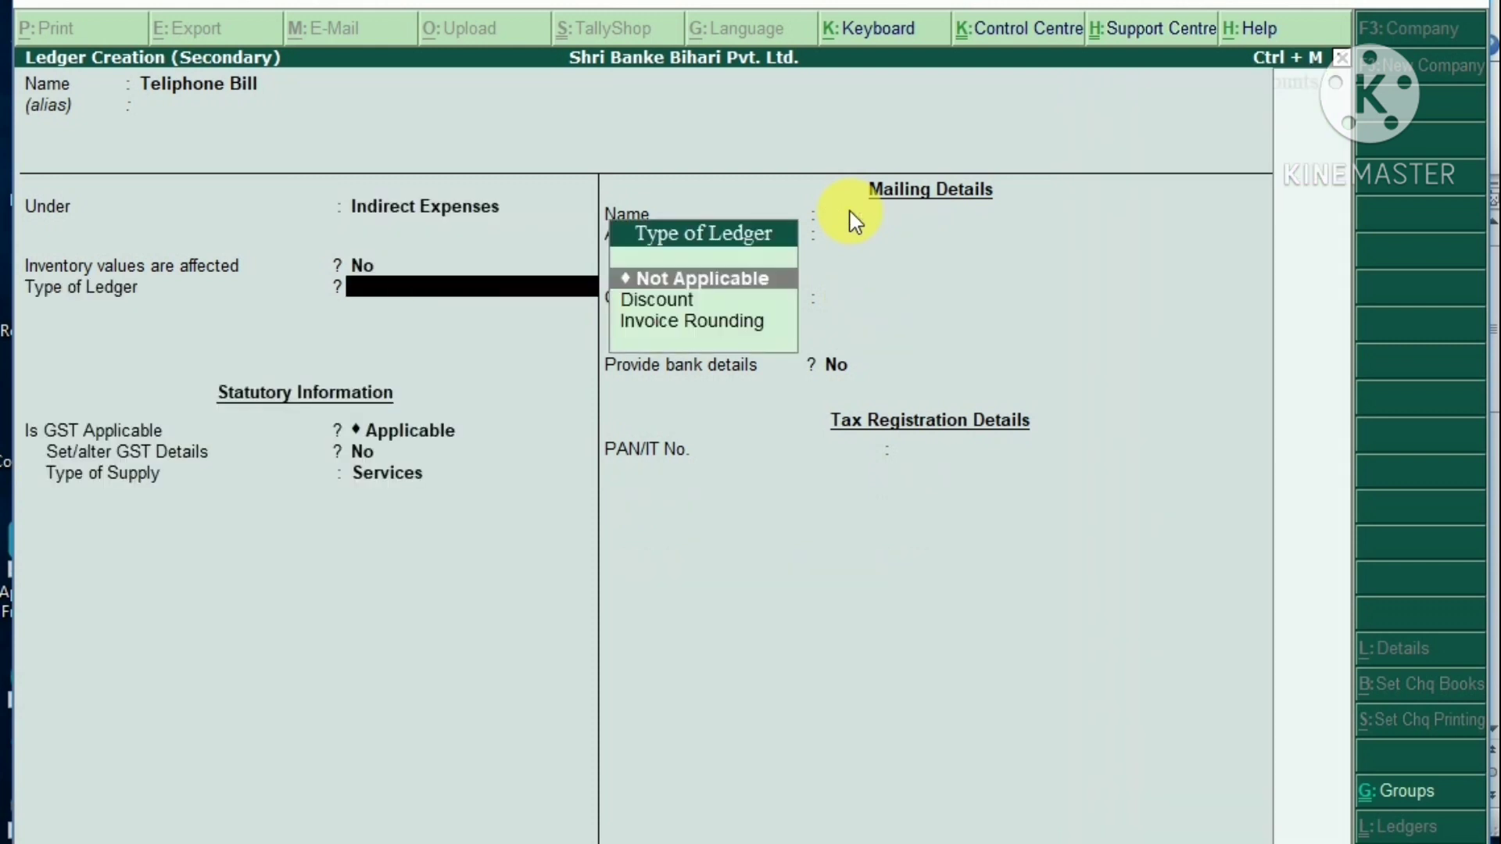
{"action": "key", "text": "Return"}
{"action": "key", "text": "Return"}
{"action": "key", "text": "Return"}
{"action": "key", "text": "Return"}
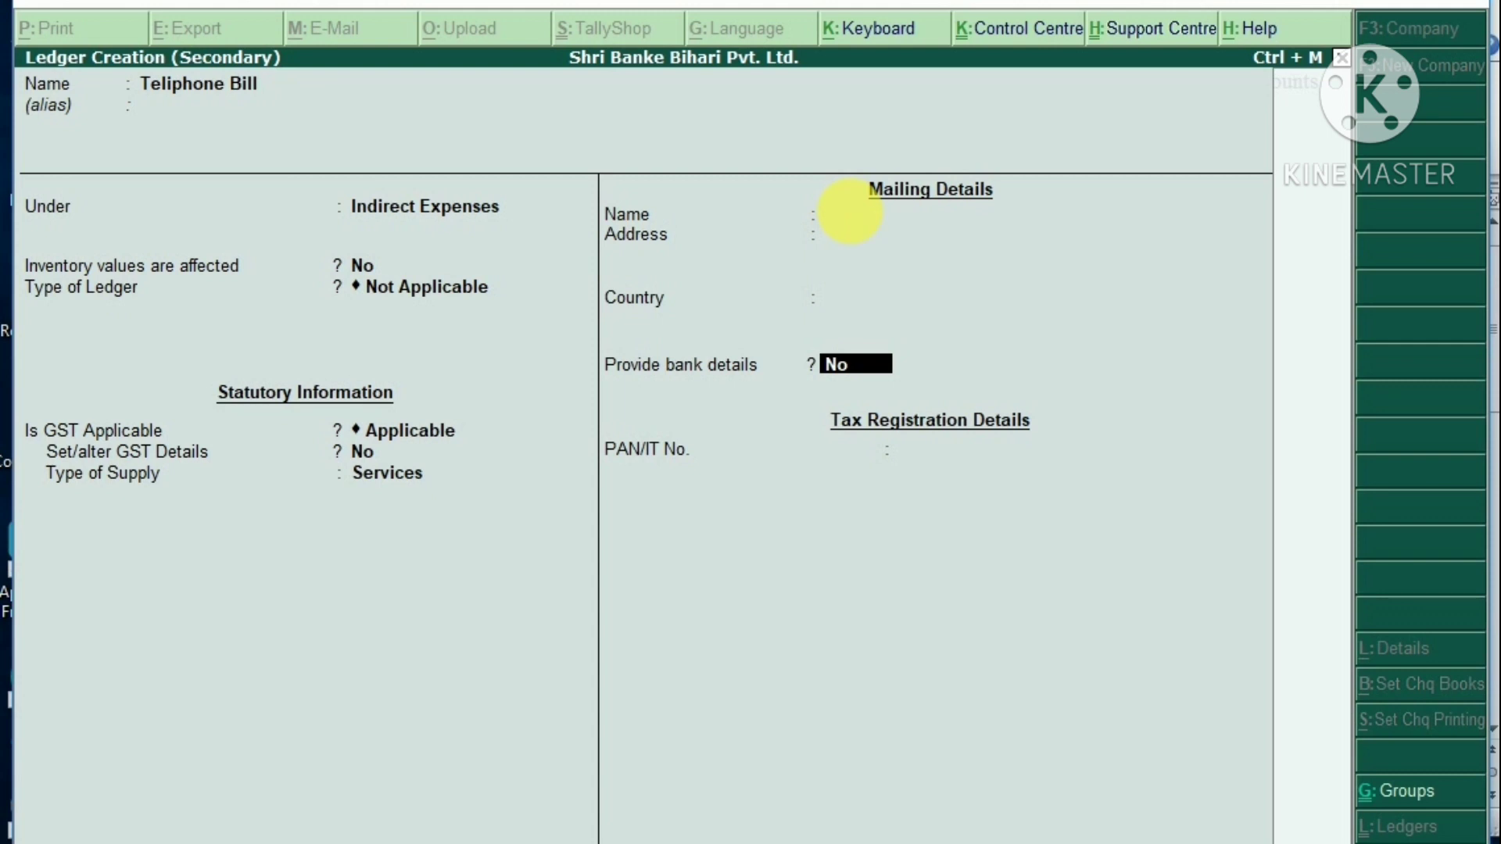
{"action": "key", "text": "ctrl+a"}
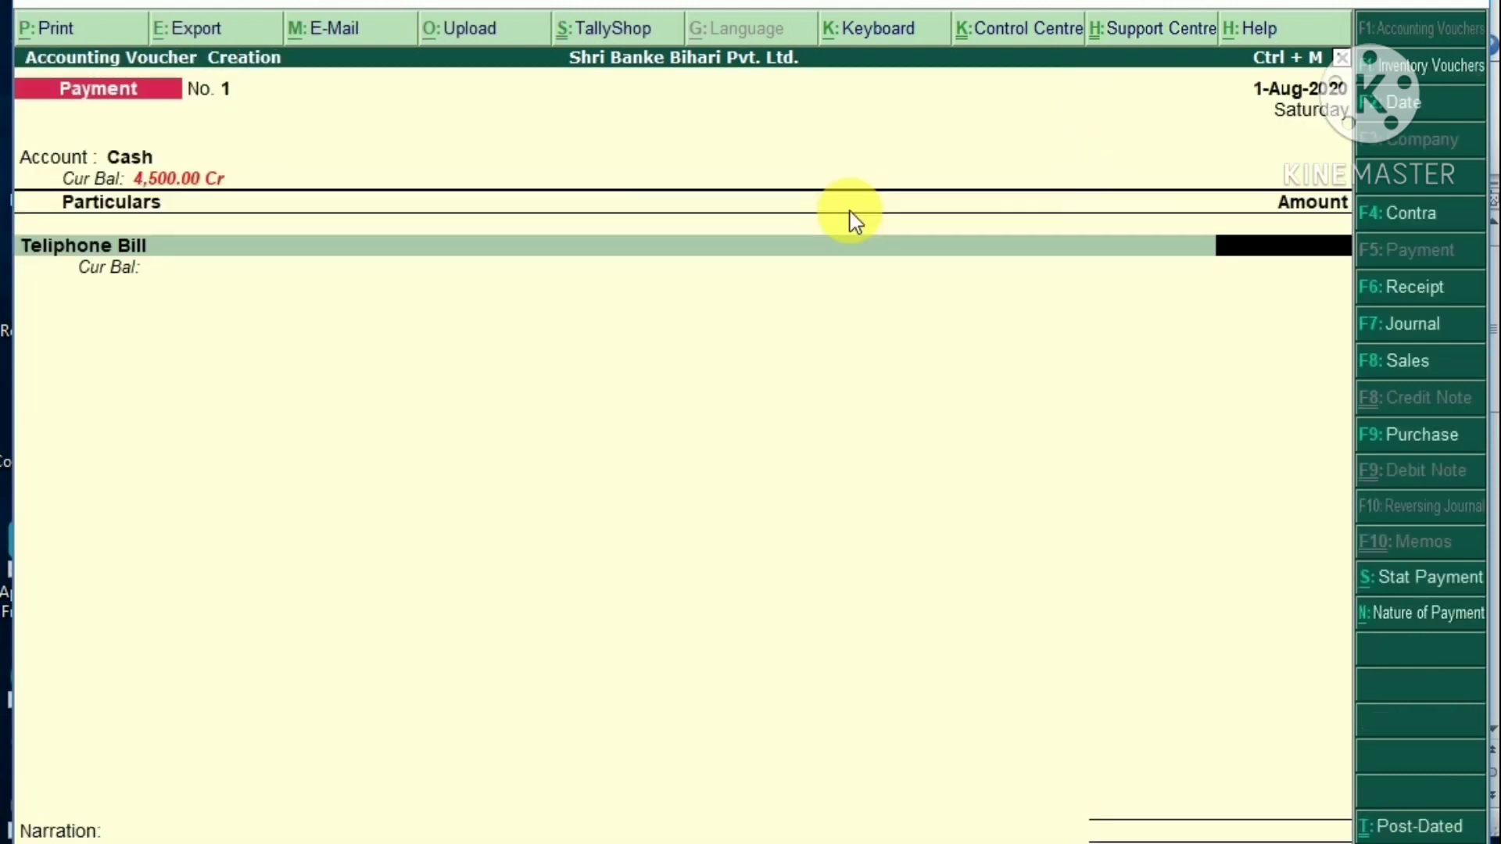
Step: Enter 1000 as the telephone bill amount and save the payment voucher without a narration
{"action": "type", "text": "1000"}
{"action": "key", "text": "Return"}
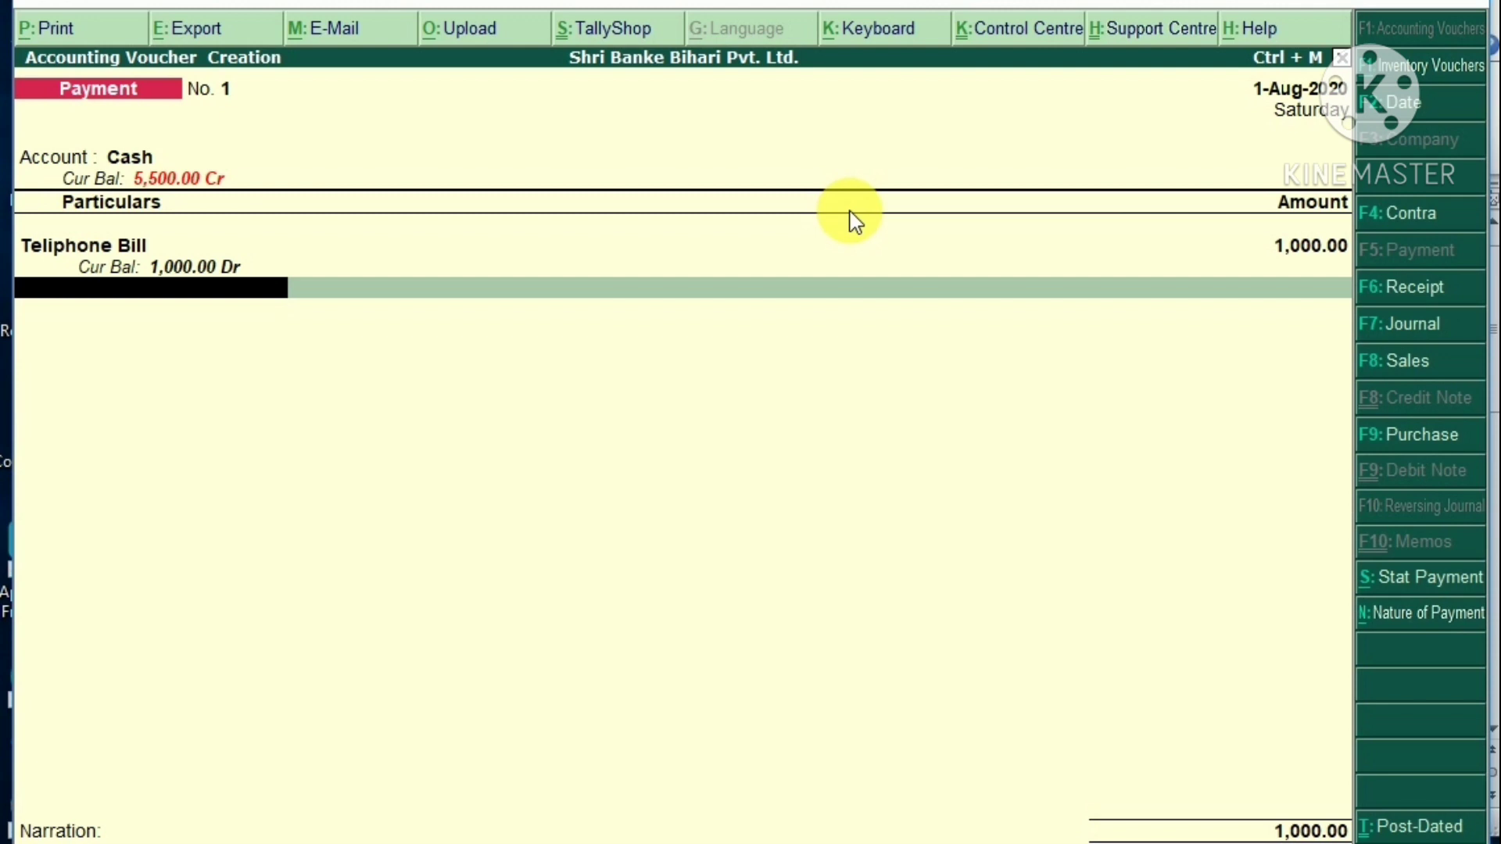
{"action": "key", "text": "Return"}
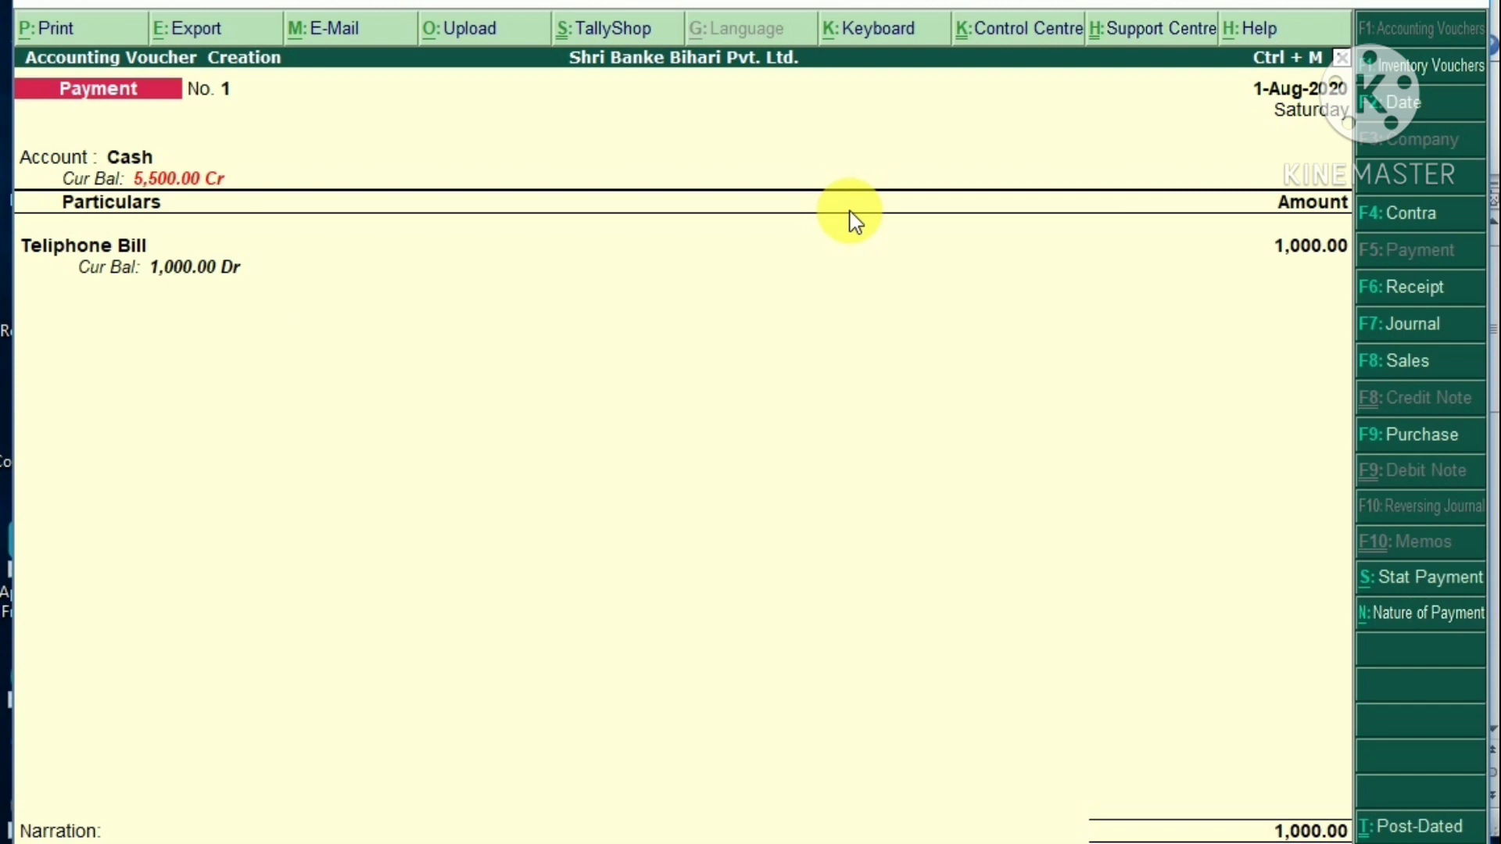
{"action": "key", "text": "Return"}
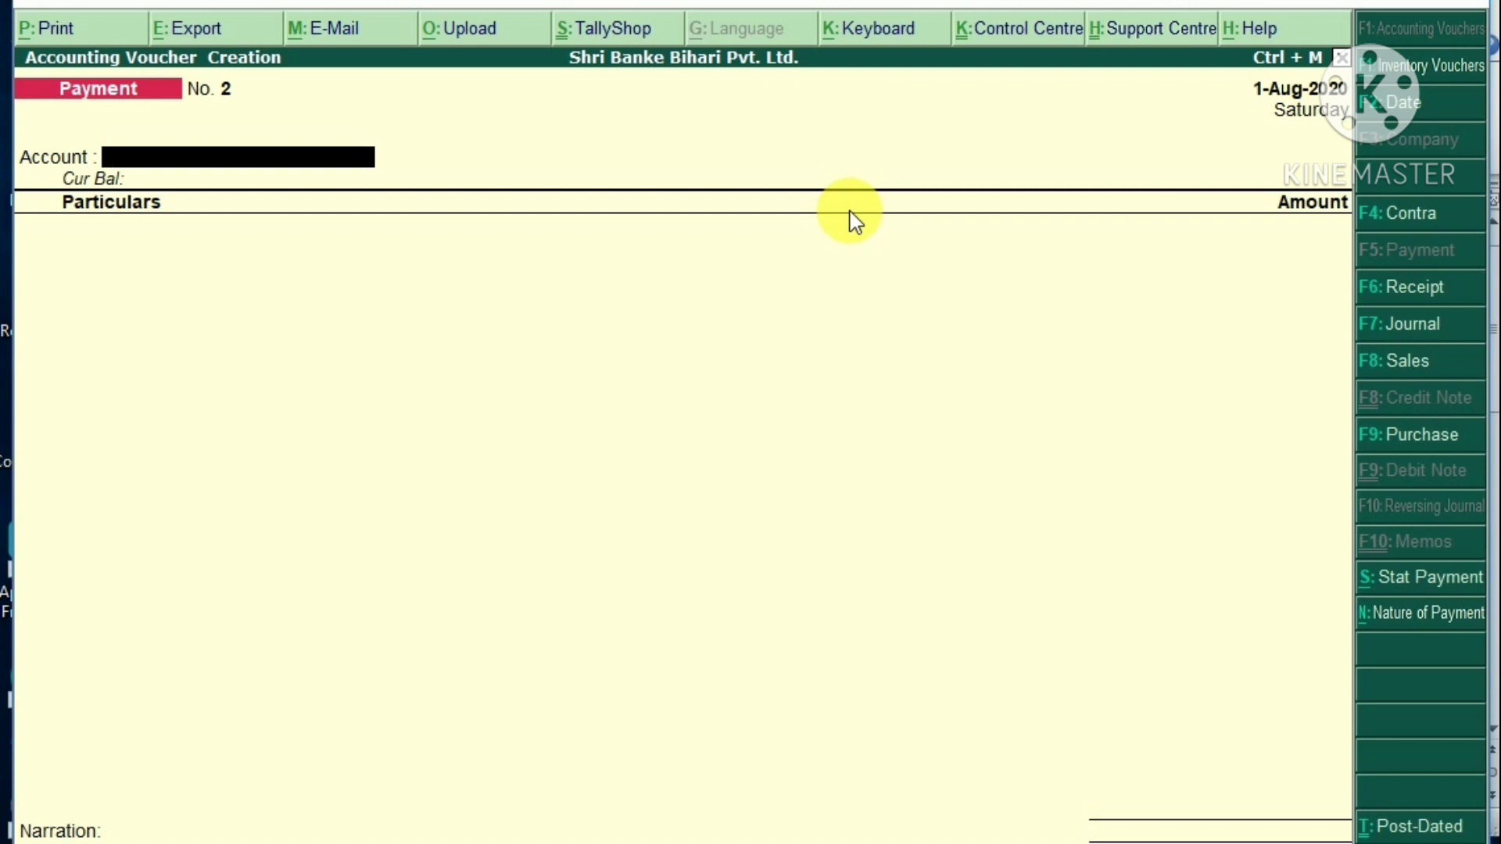
Step: Check transaction 2 in the Word document, then set the new Tally payment voucher's date to 2-4-2020
{"action": "key", "text": "alt+Tab"}
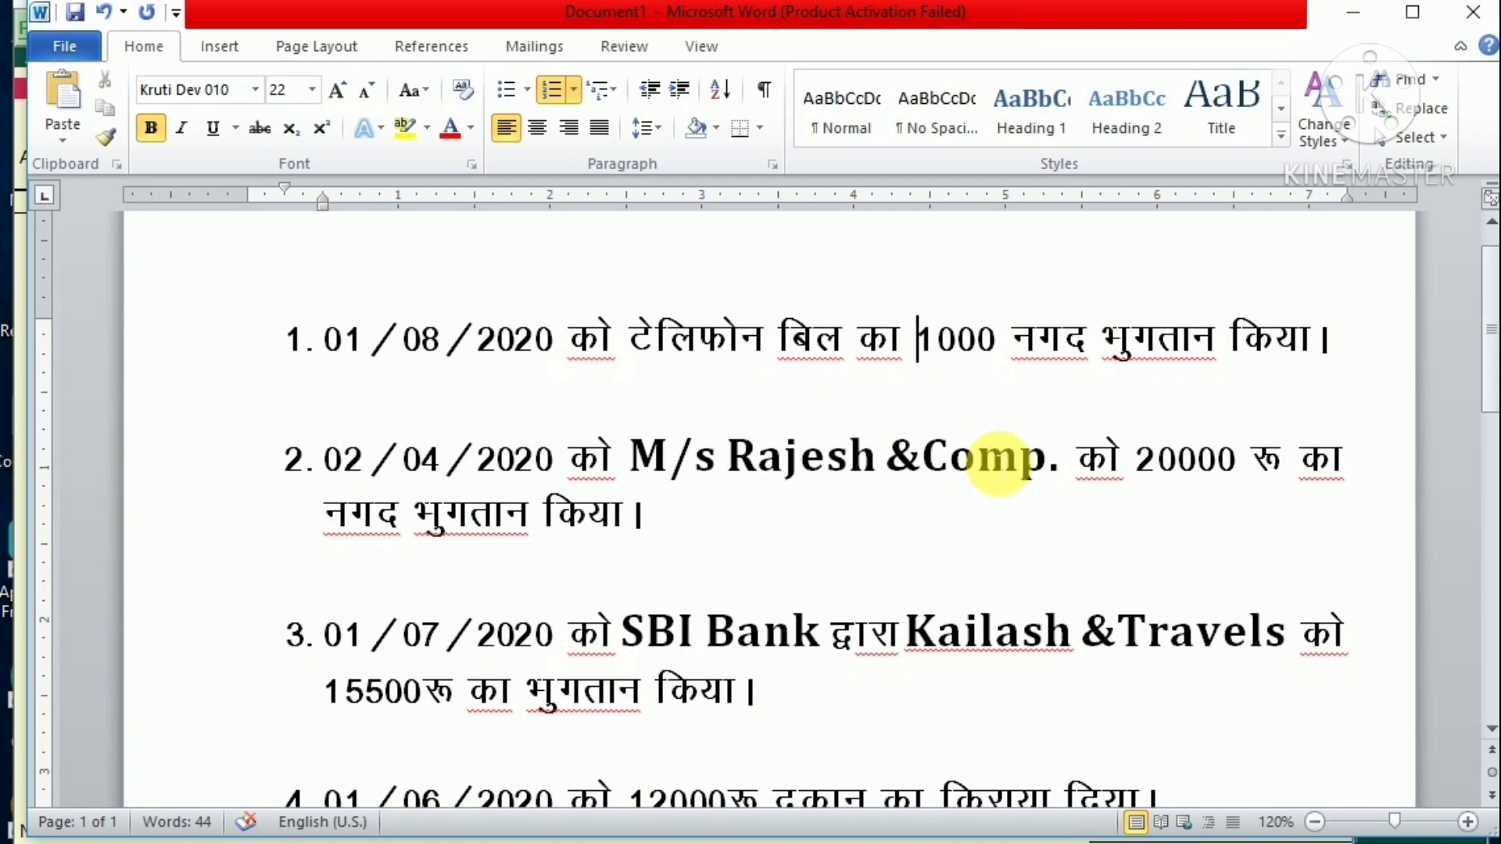
{"action": "left_click_drag", "start_coordinate": [1139, 463], "coordinate": [1245, 469]}
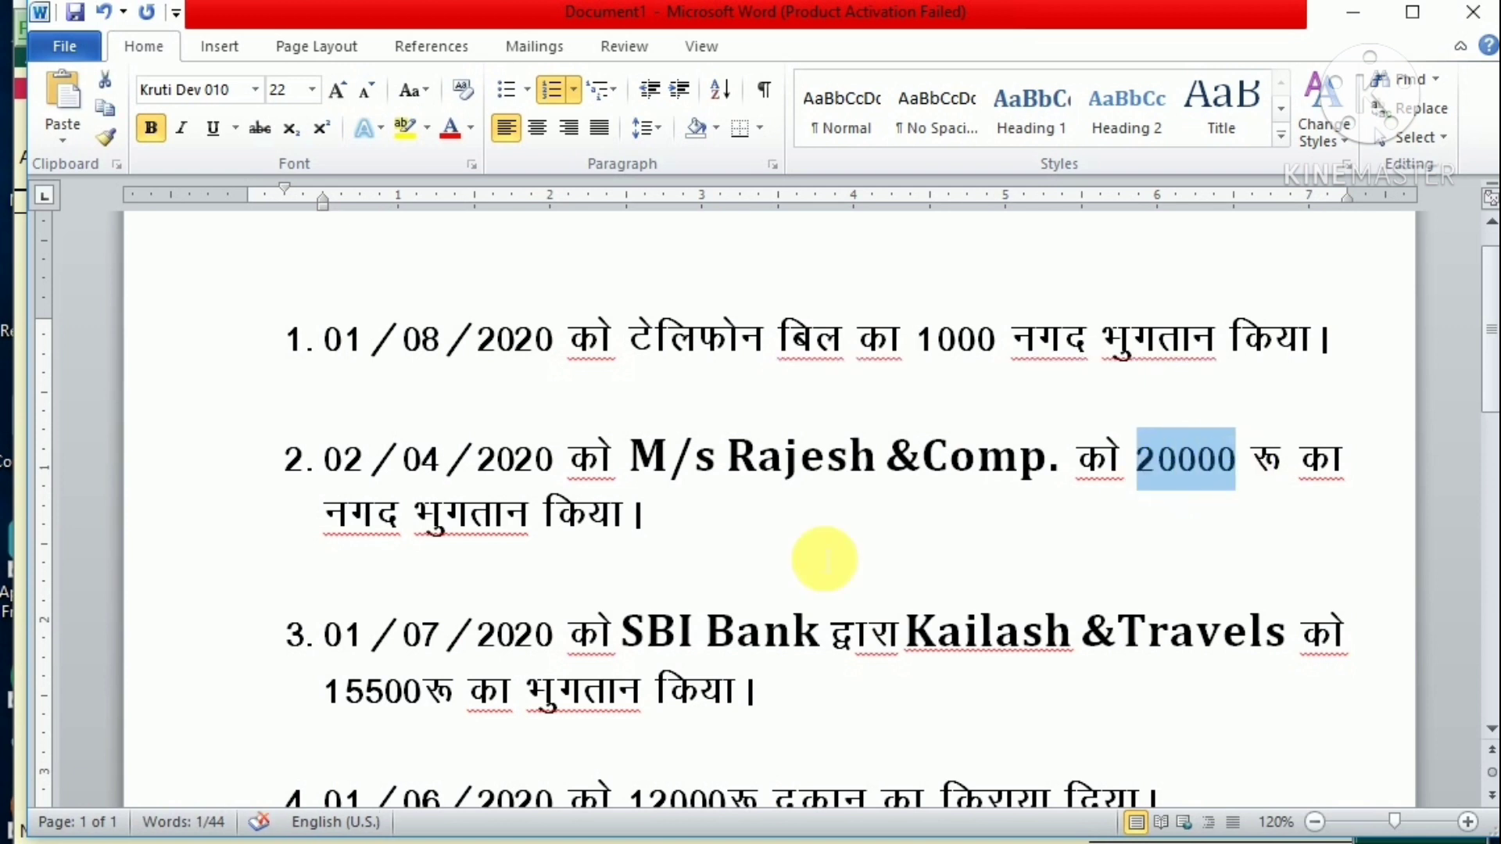
{"action": "key", "text": "alt+Tab"}
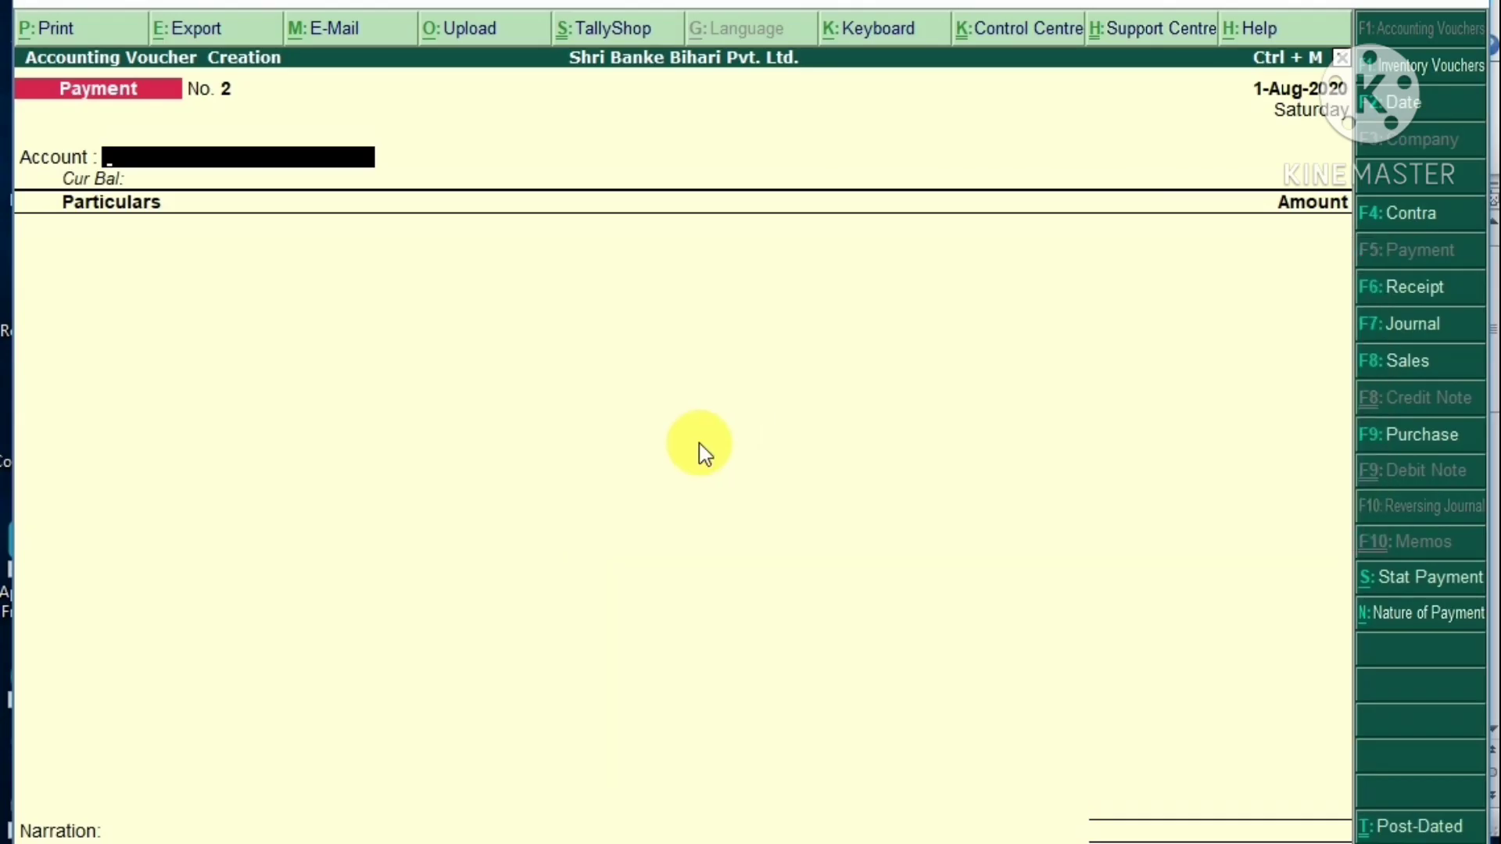
{"action": "key", "text": "alt+Tab"}
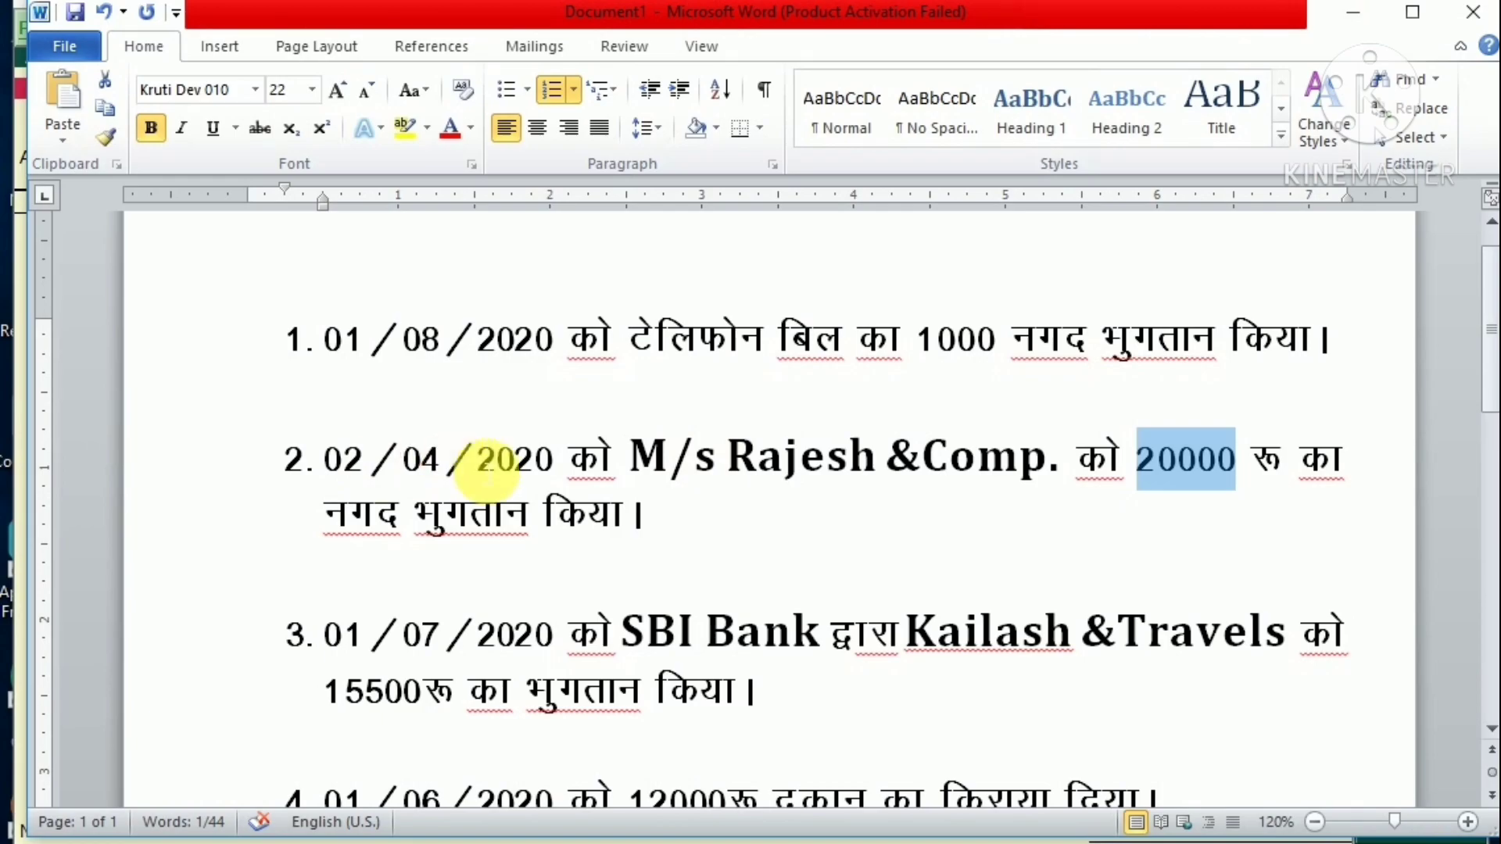
{"action": "key", "text": "alt+Tab"}
{"action": "key", "text": "F2"}
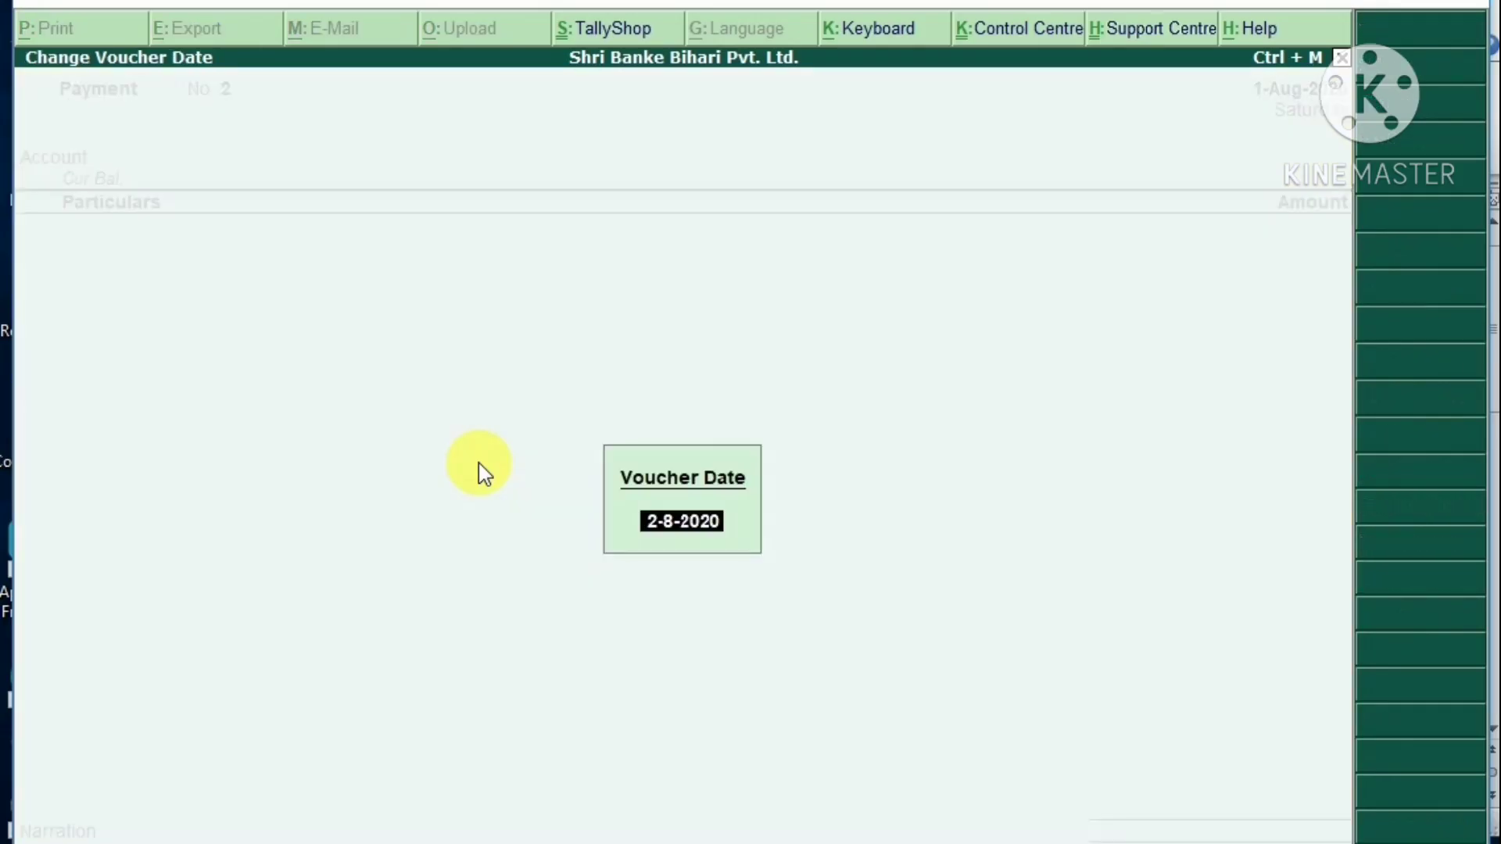
{"action": "type", "text": "2-4-2020"}
{"action": "key", "text": "Return"}
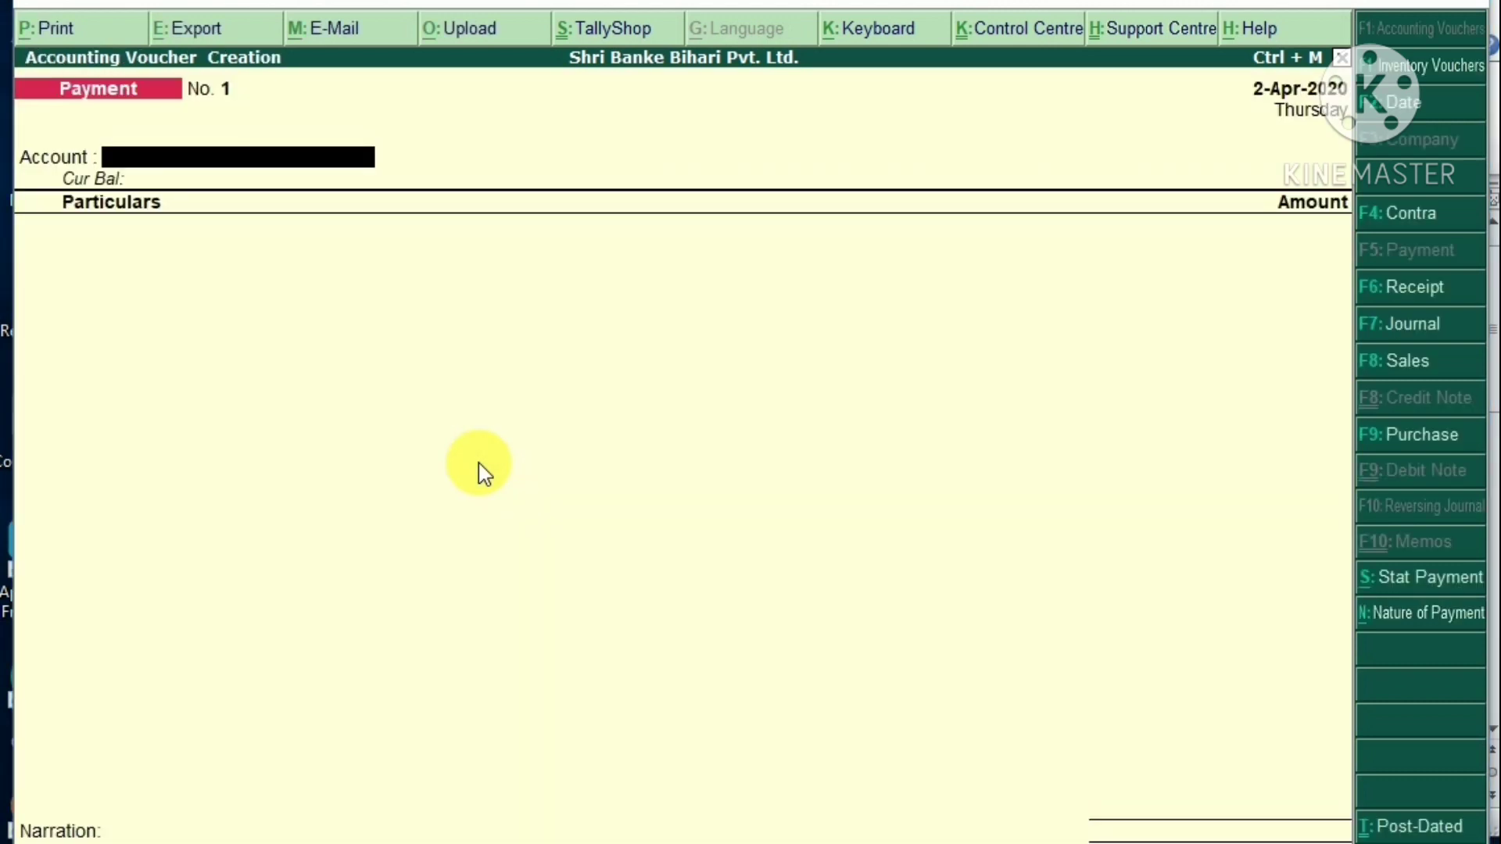
Step: Recheck the payment mode of transaction 2 in Word and choose Cash as the Tally voucher's account
{"action": "key", "text": "alt+Tab"}
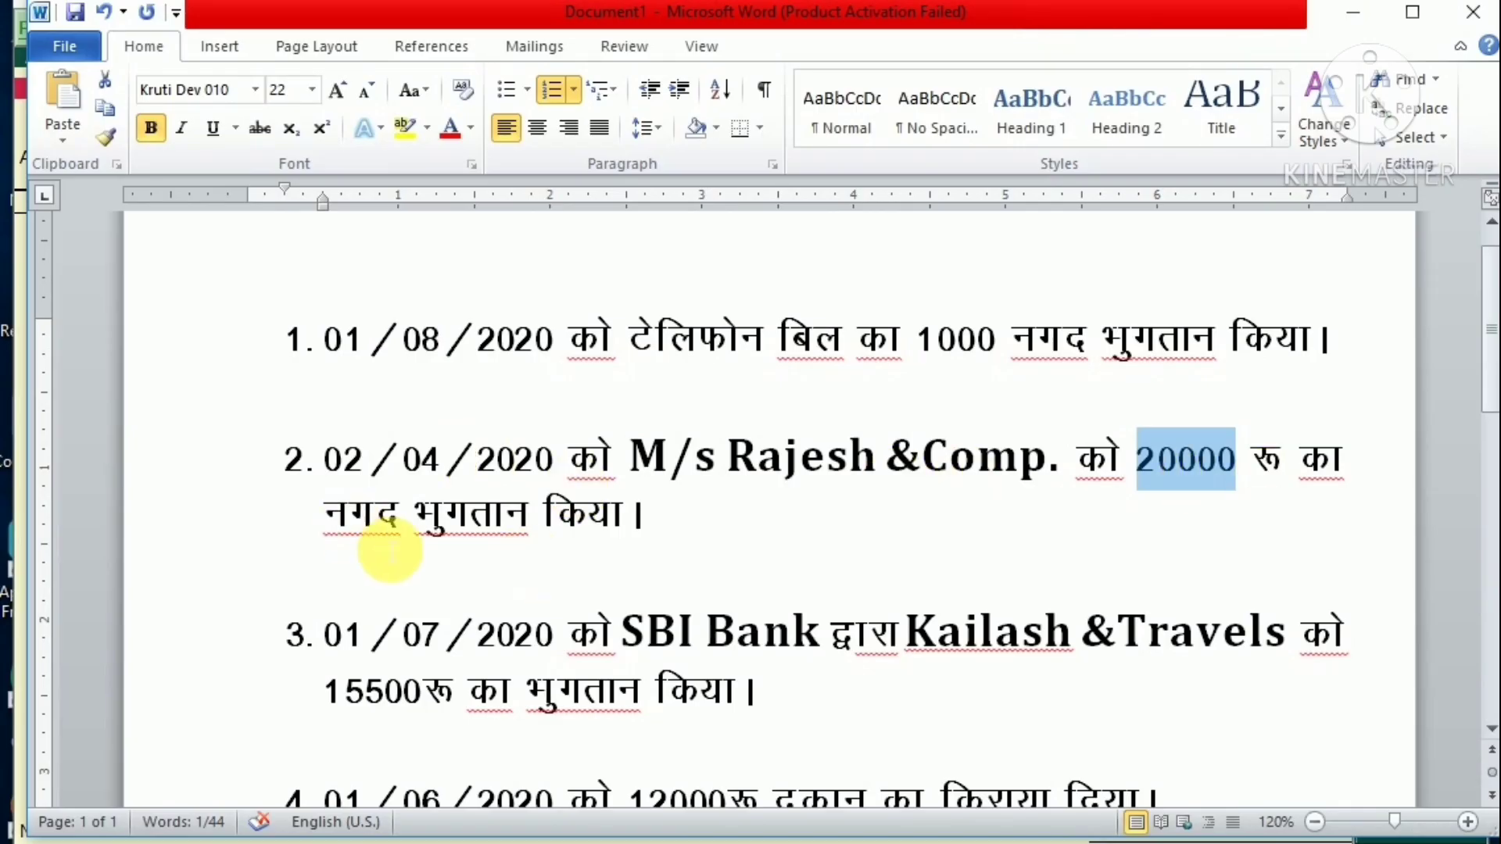
{"action": "key", "text": "alt+Tab"}
{"action": "type", "text": "Cas"}
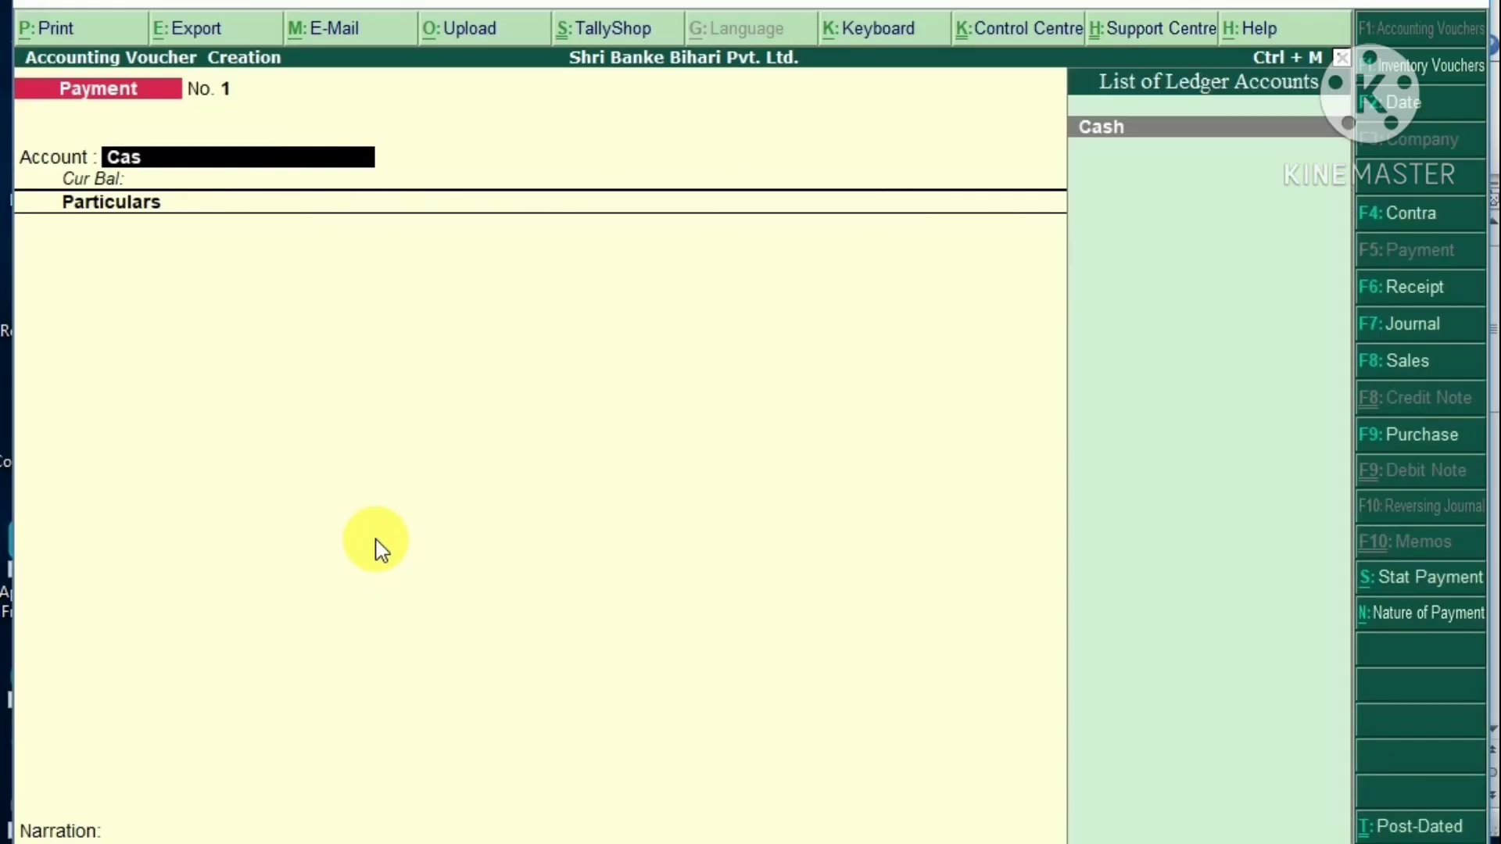
{"action": "key", "text": "Return"}
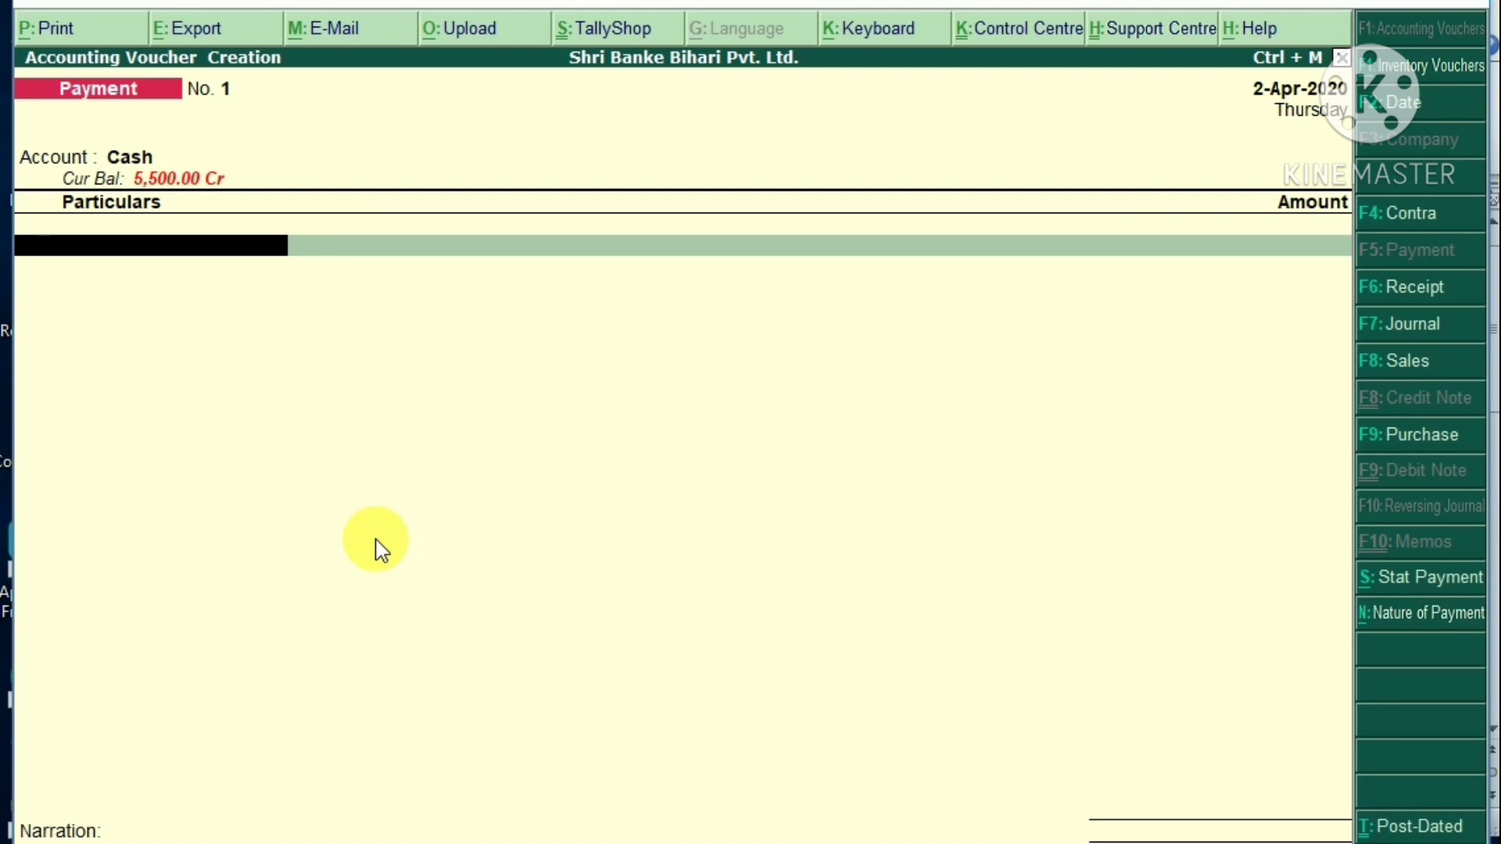
Step: Start a new ledger from the payment voucher's particulars, named M/s Rajesh & Comp., without an alias
{"action": "type", "text": "M/s"}
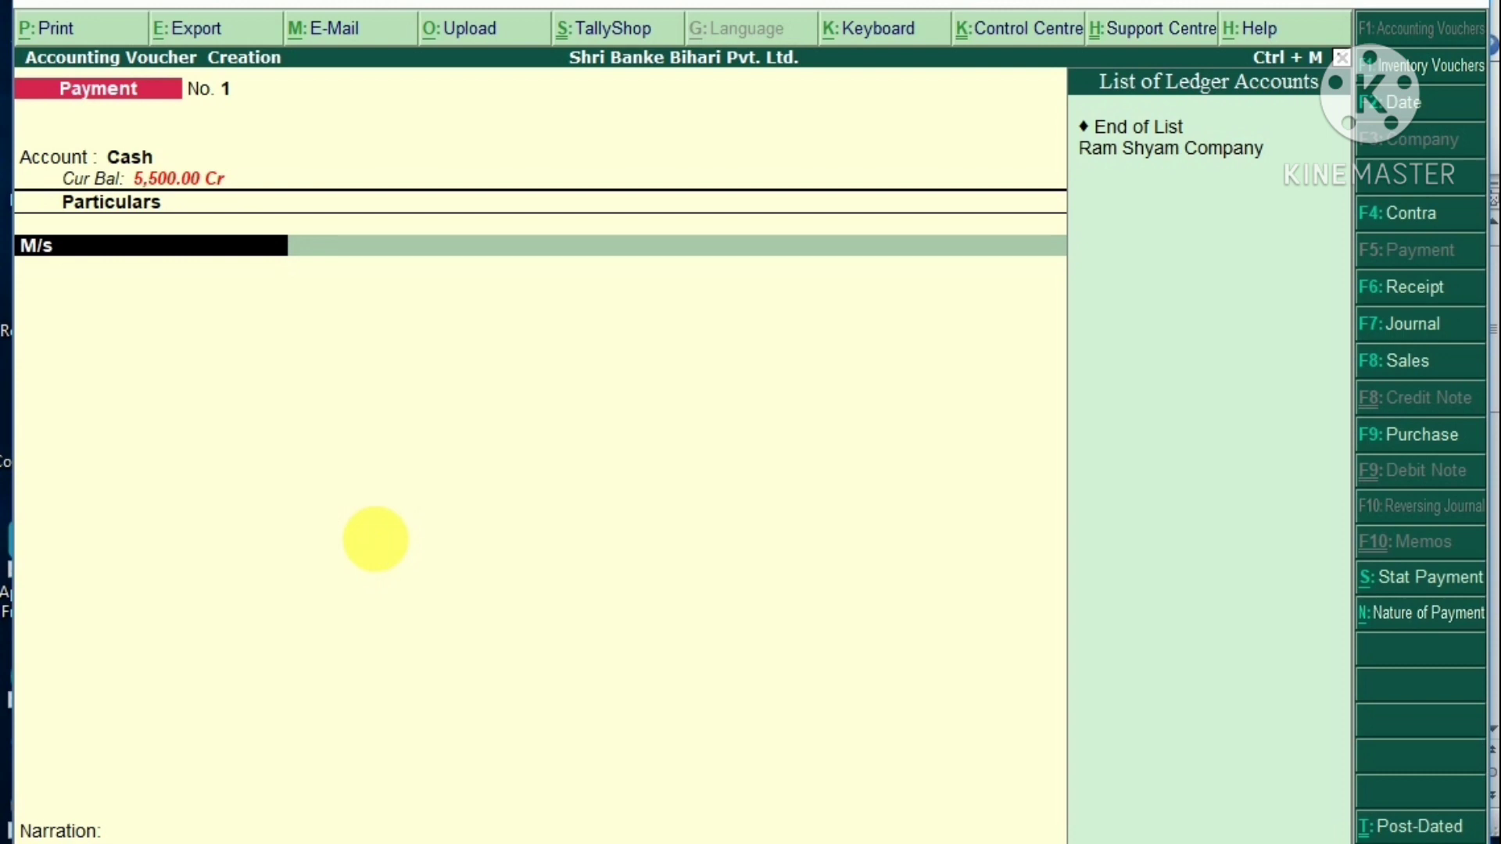
{"action": "key", "text": "alt+c"}
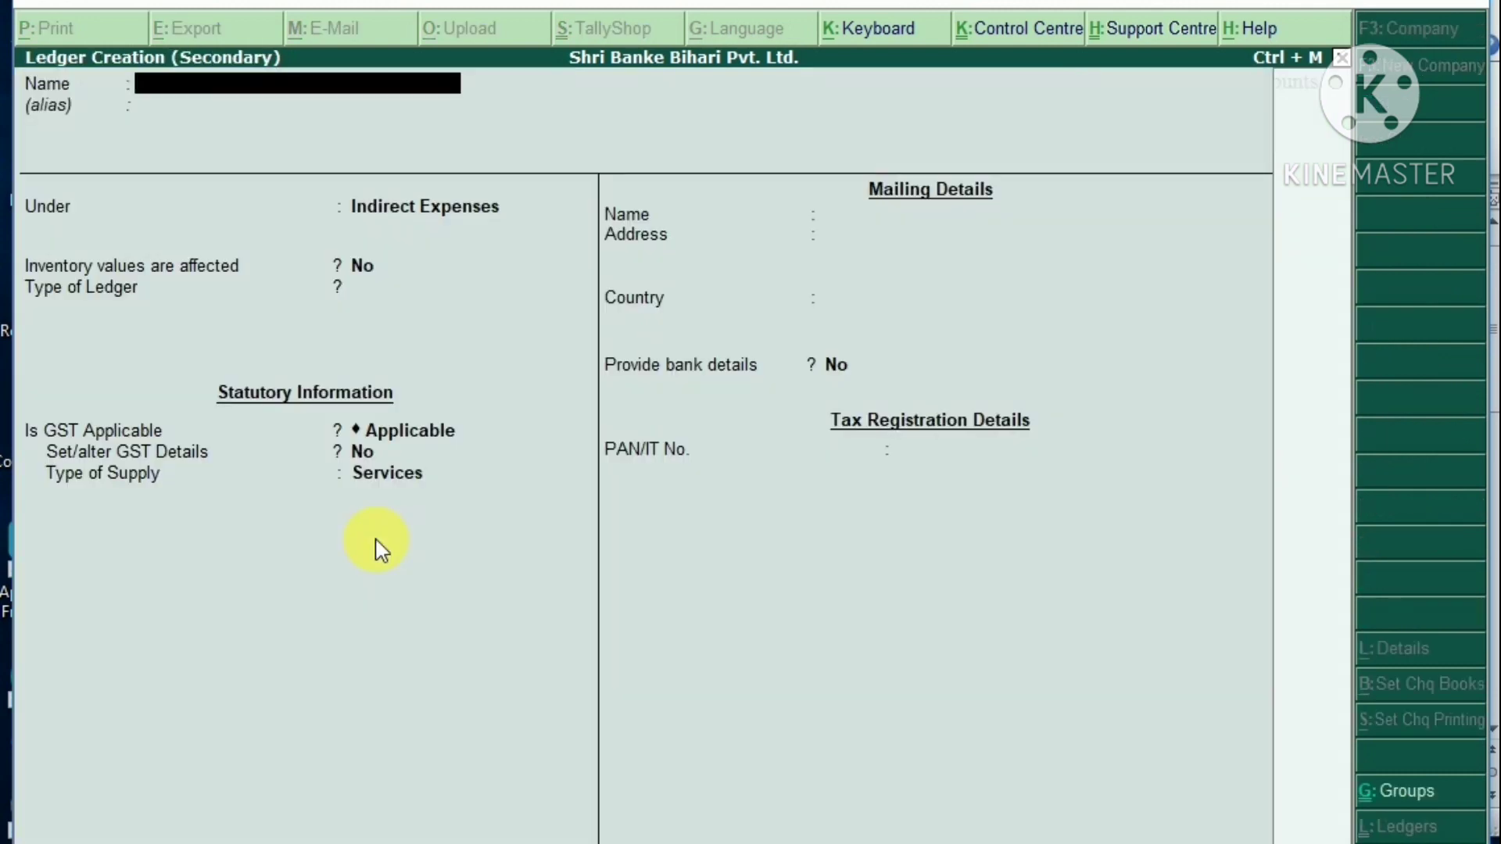
{"action": "type", "text": "M/s Rajesh & Com"}
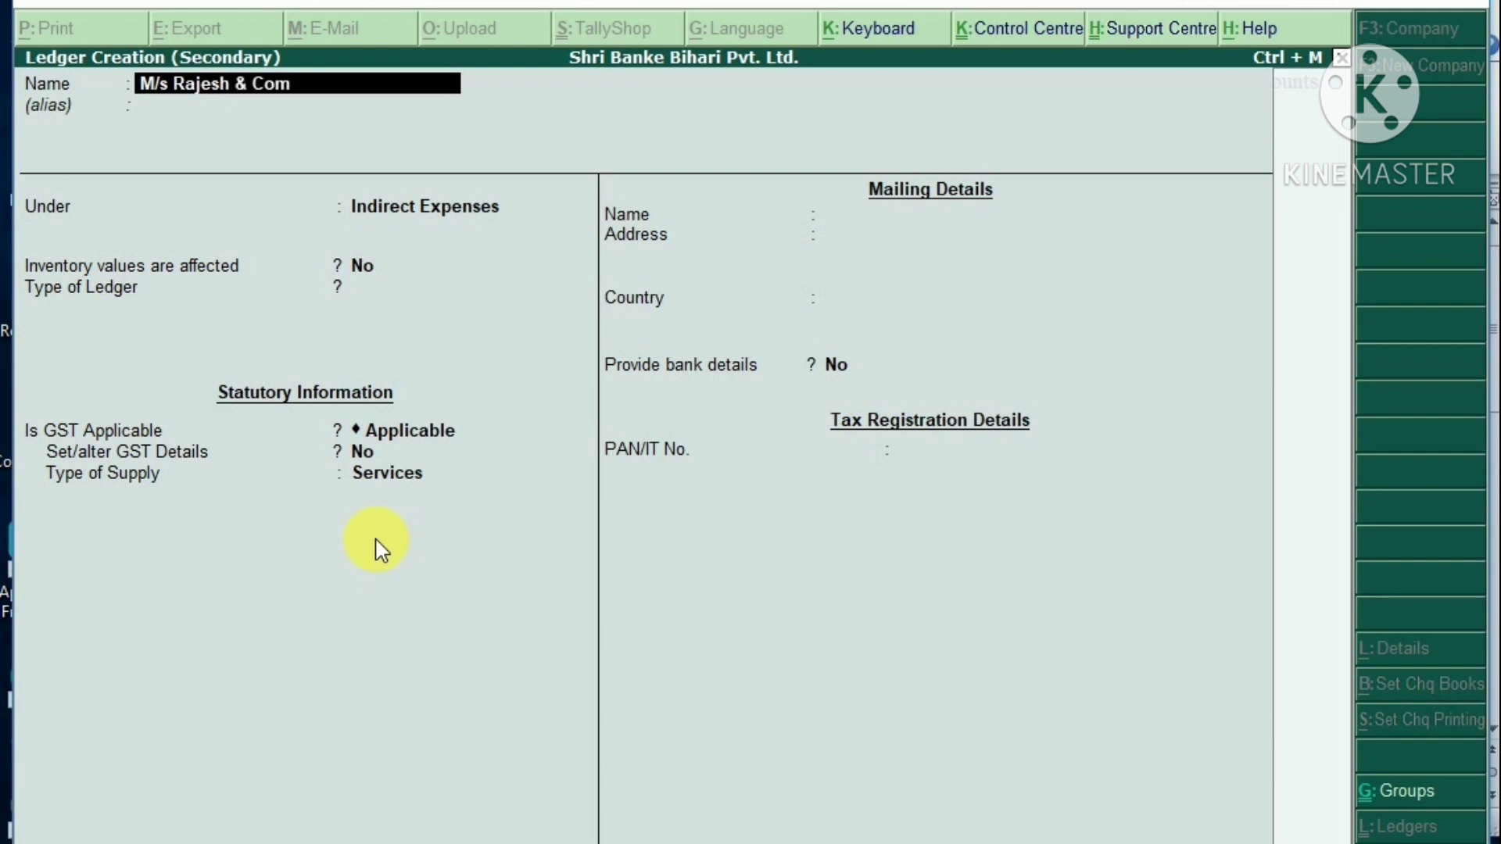
{"action": "type", "text": "p."}
{"action": "key", "text": "Return"}
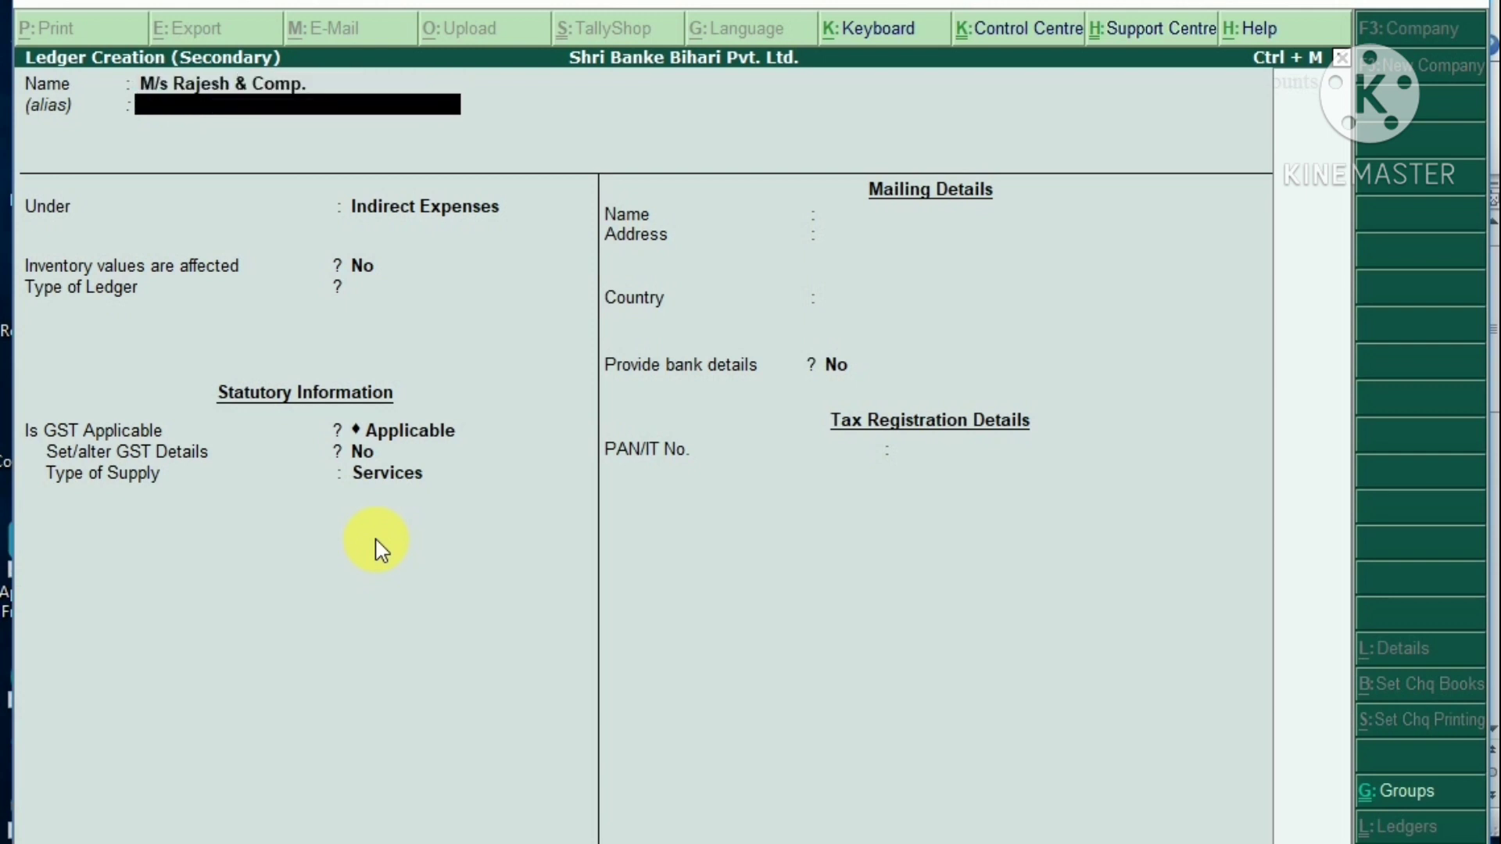
{"action": "key", "text": "Return"}
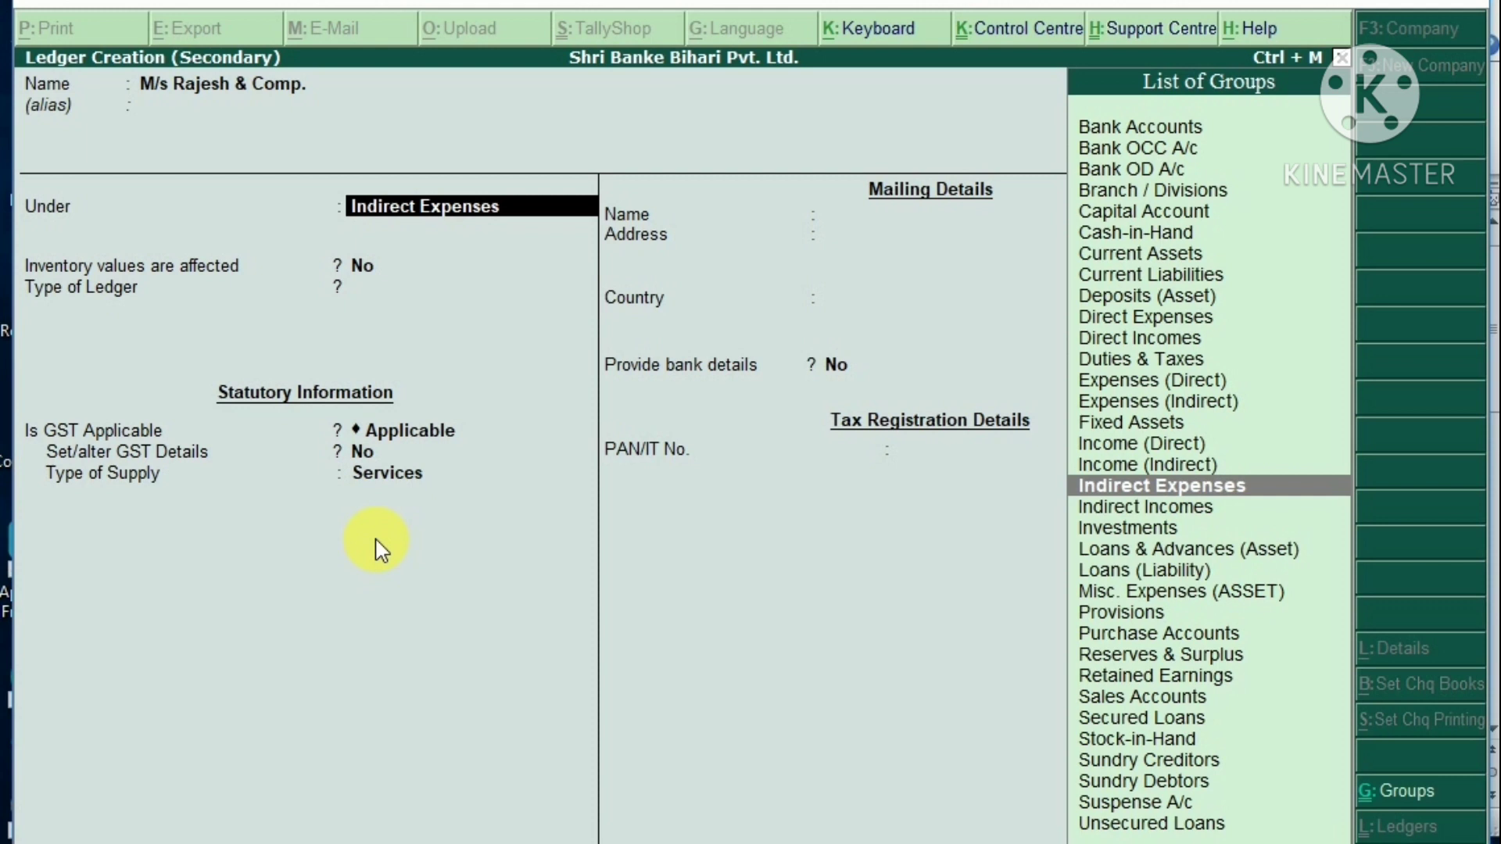
Step: Place the M/s Rajesh & Comp. ledger under Sundry Creditors, accept the remaining default details and save it
{"action": "type", "text": "su"}
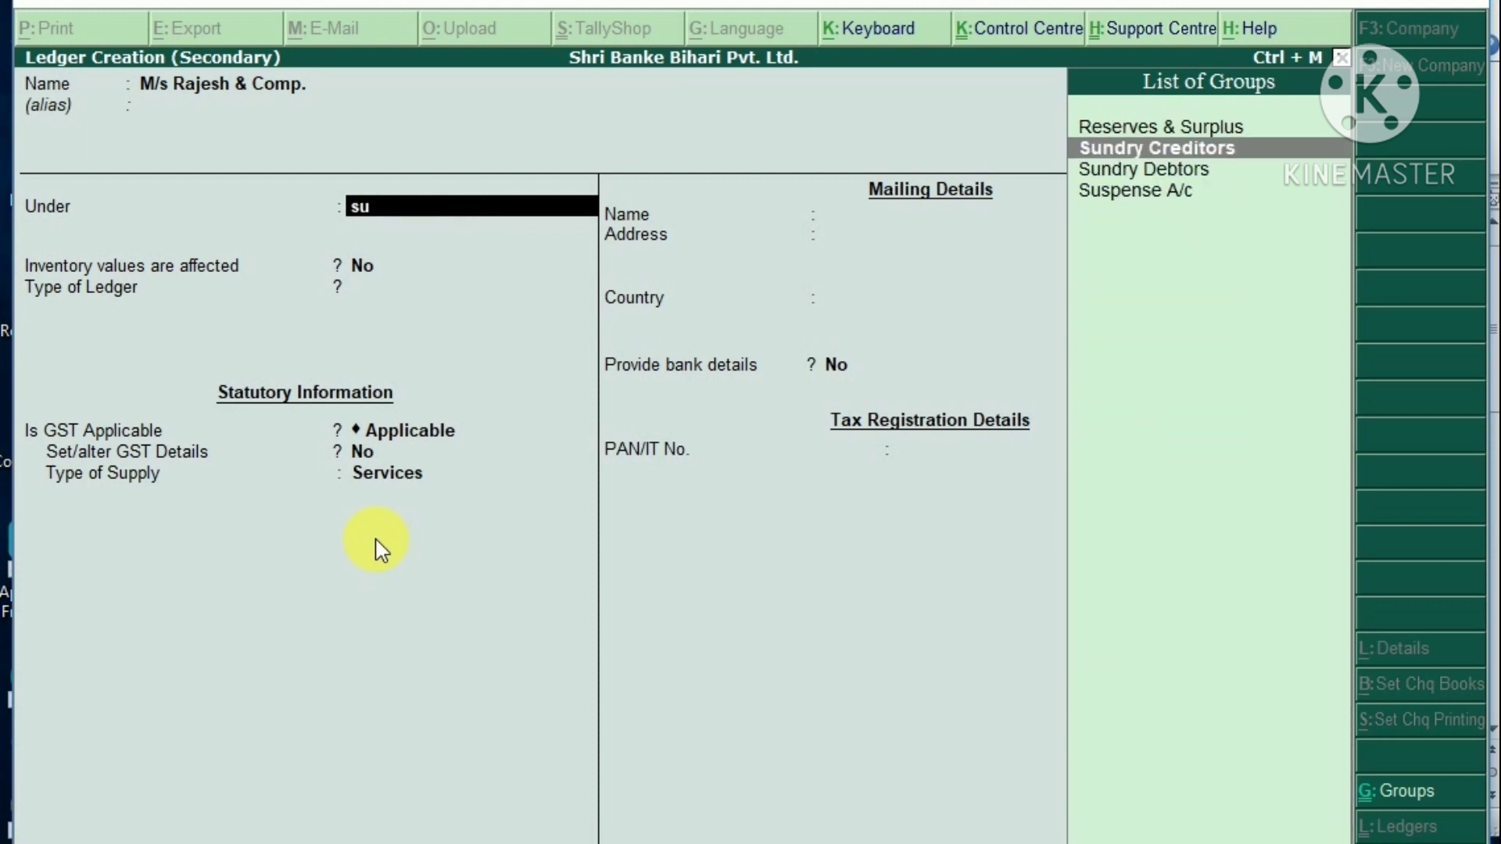
{"action": "key", "text": "Return"}
{"action": "key", "text": "Return"}
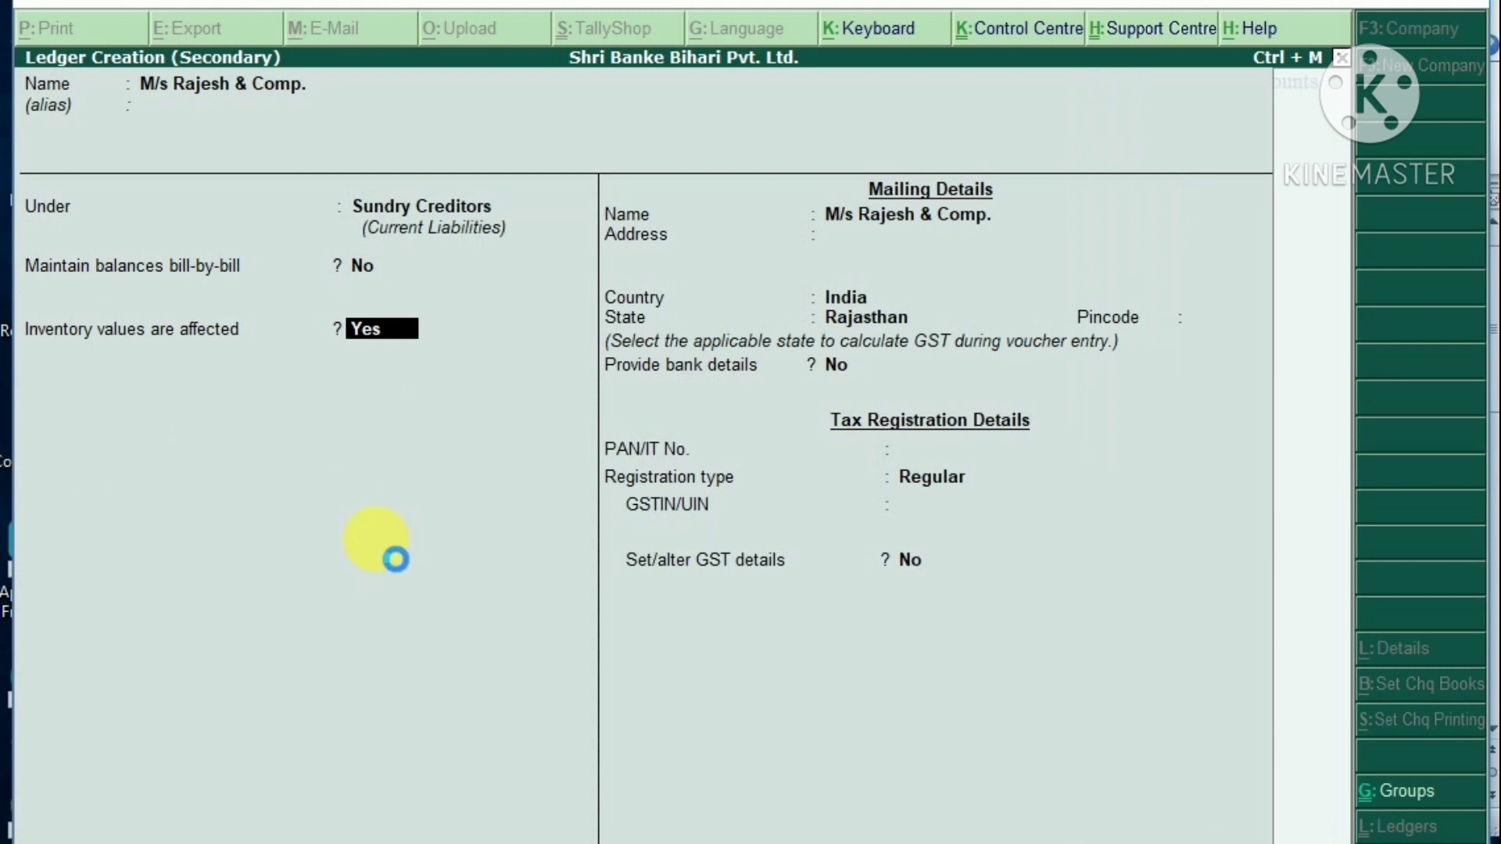
{"action": "key", "text": "Return"}
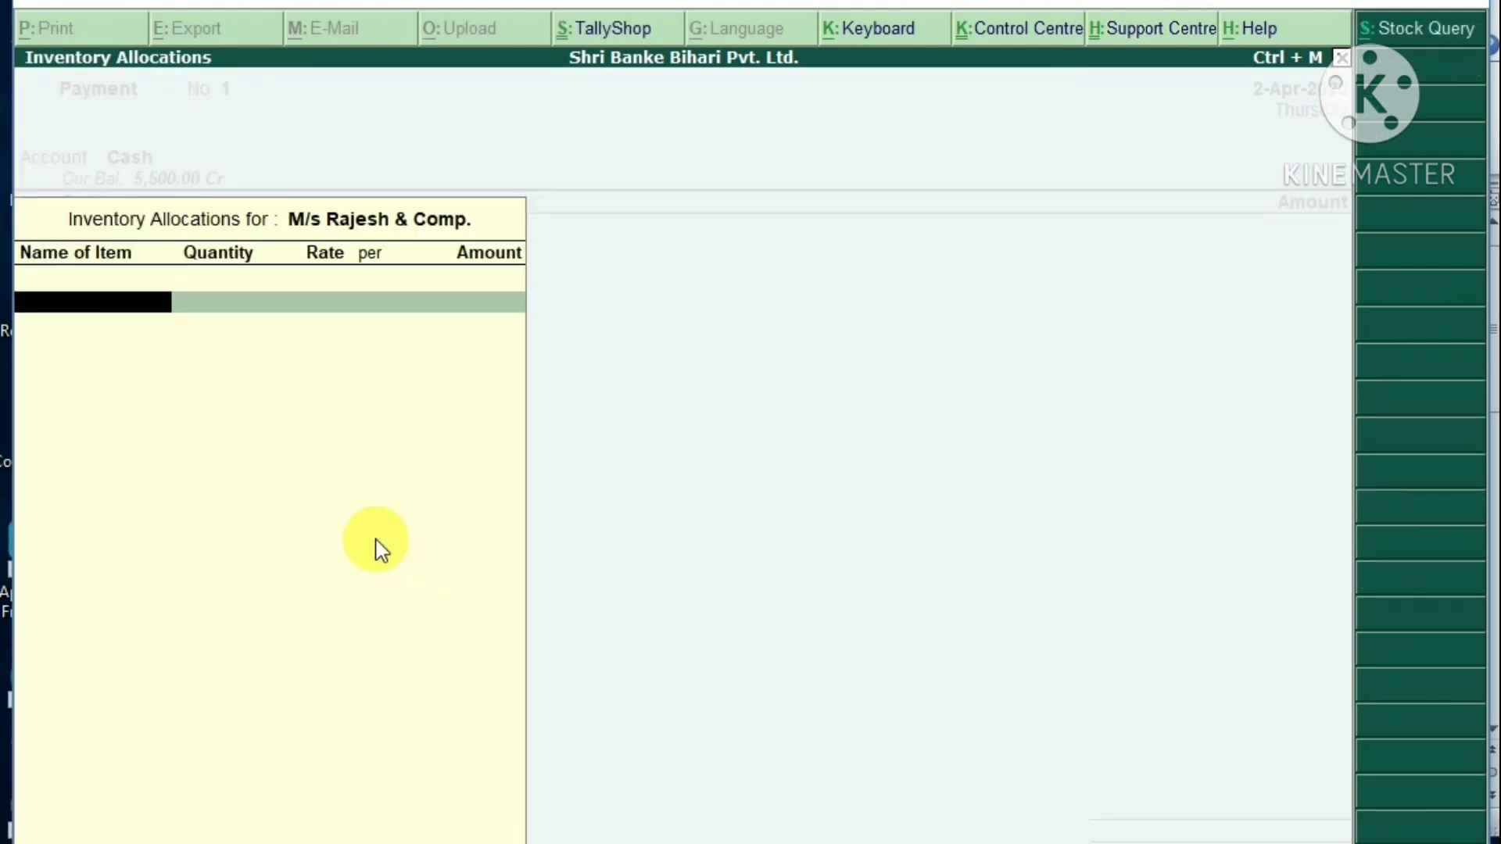
Step: Allocate the M/s Rajesh & Comp. payment to the stock item Oil, leaving its quantity and rate blank
{"action": "type", "text": "Oi"}
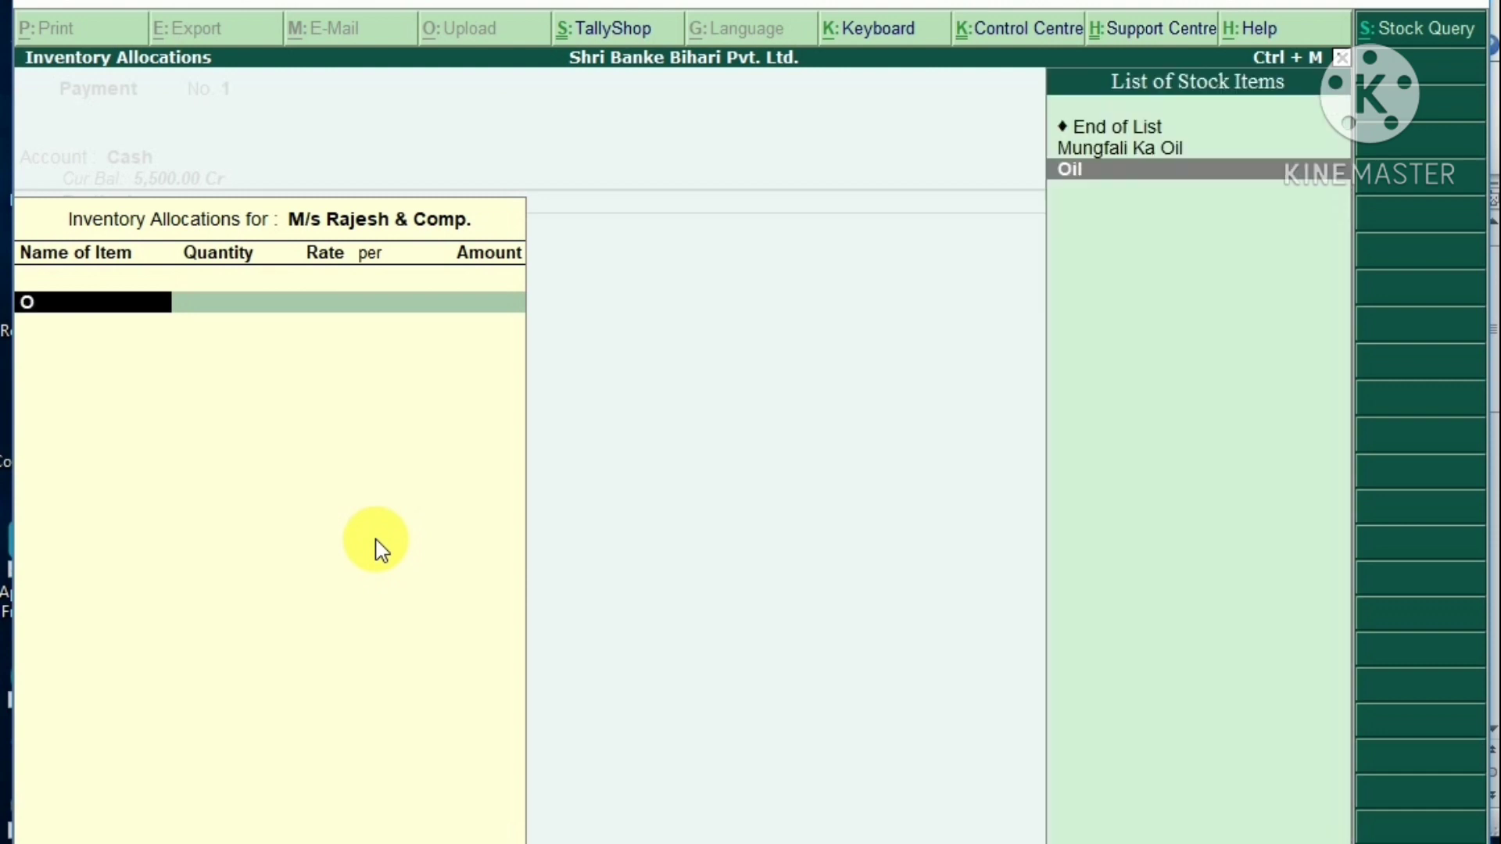
{"action": "key", "text": "Up"}
{"action": "key", "text": "Down"}
{"action": "key", "text": "BackSpace"}
{"action": "key", "text": "BackSpace"}
{"action": "key", "text": "Return"}
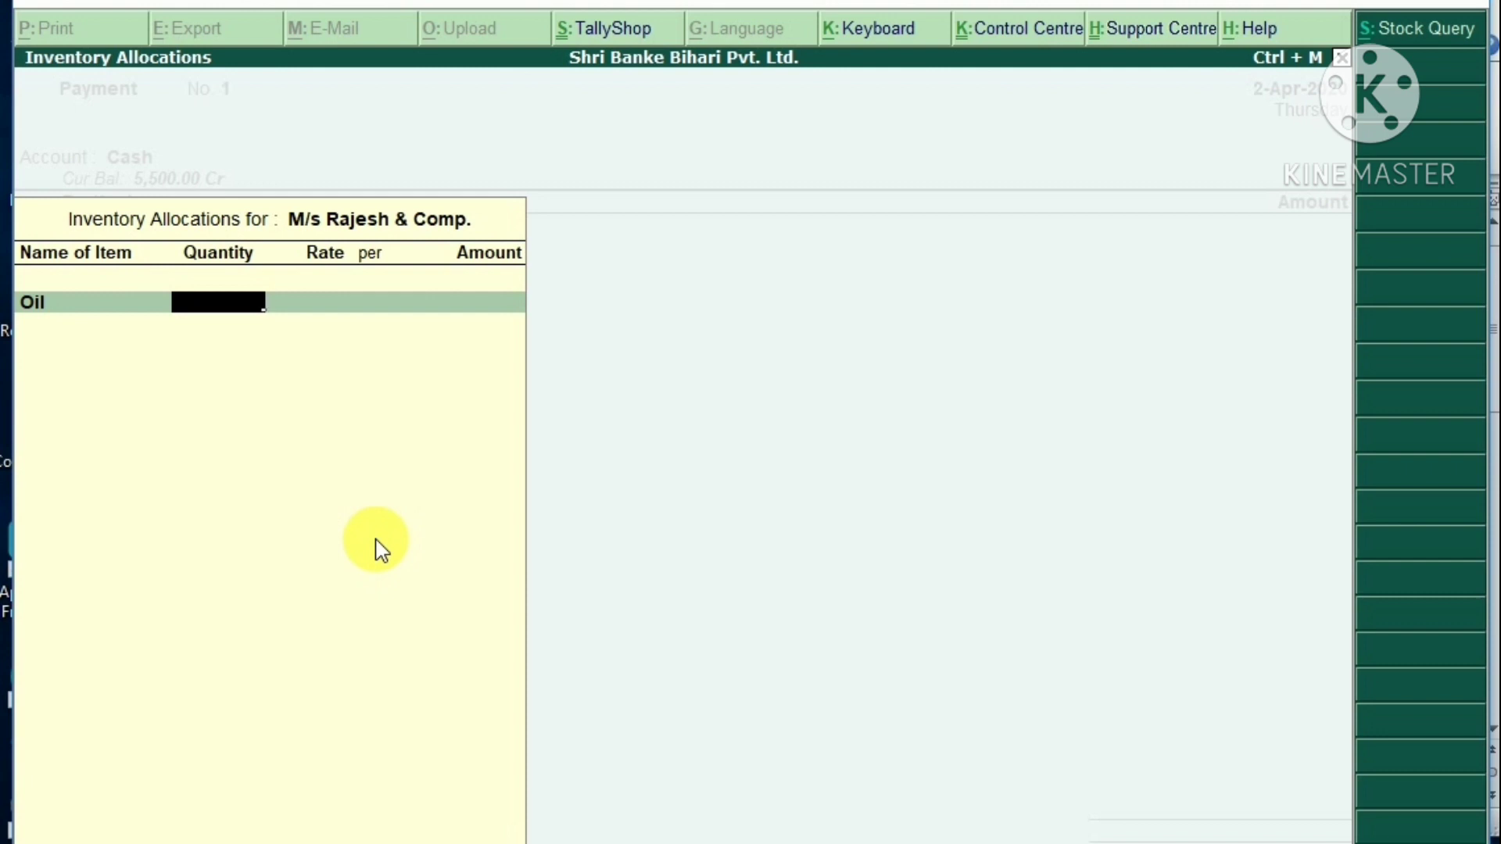
{"action": "key", "text": "Return"}
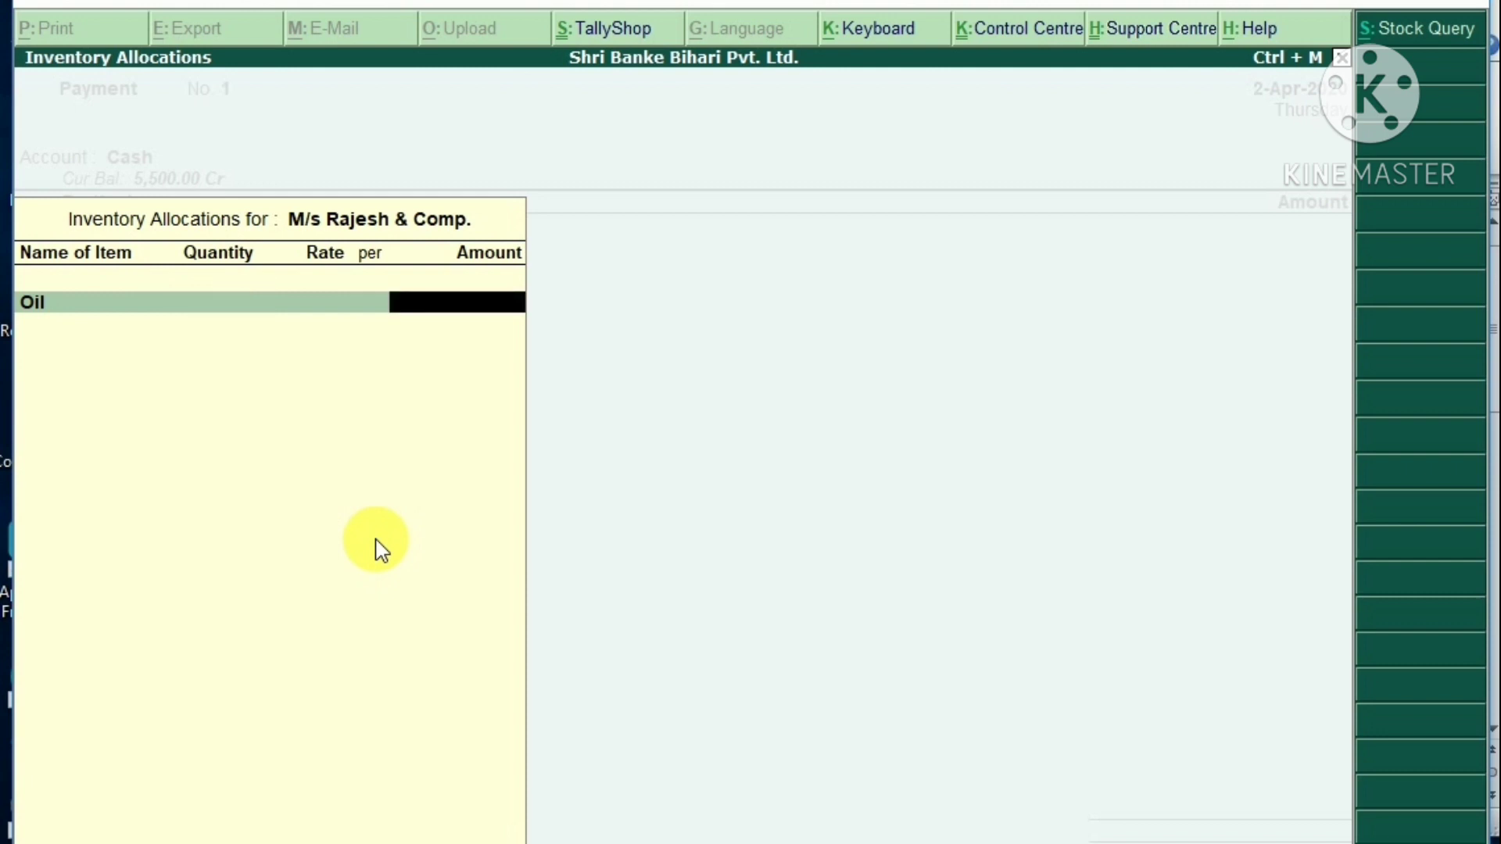
Step: Check transaction 2's amount in Word, enter 20000 for Oil in Tally and save the payment voucher without a narration
{"action": "key", "text": "alt+Tab"}
{"action": "key", "text": "alt+Tab"}
{"action": "type", "text": "20000"}
{"action": "key", "text": "Return"}
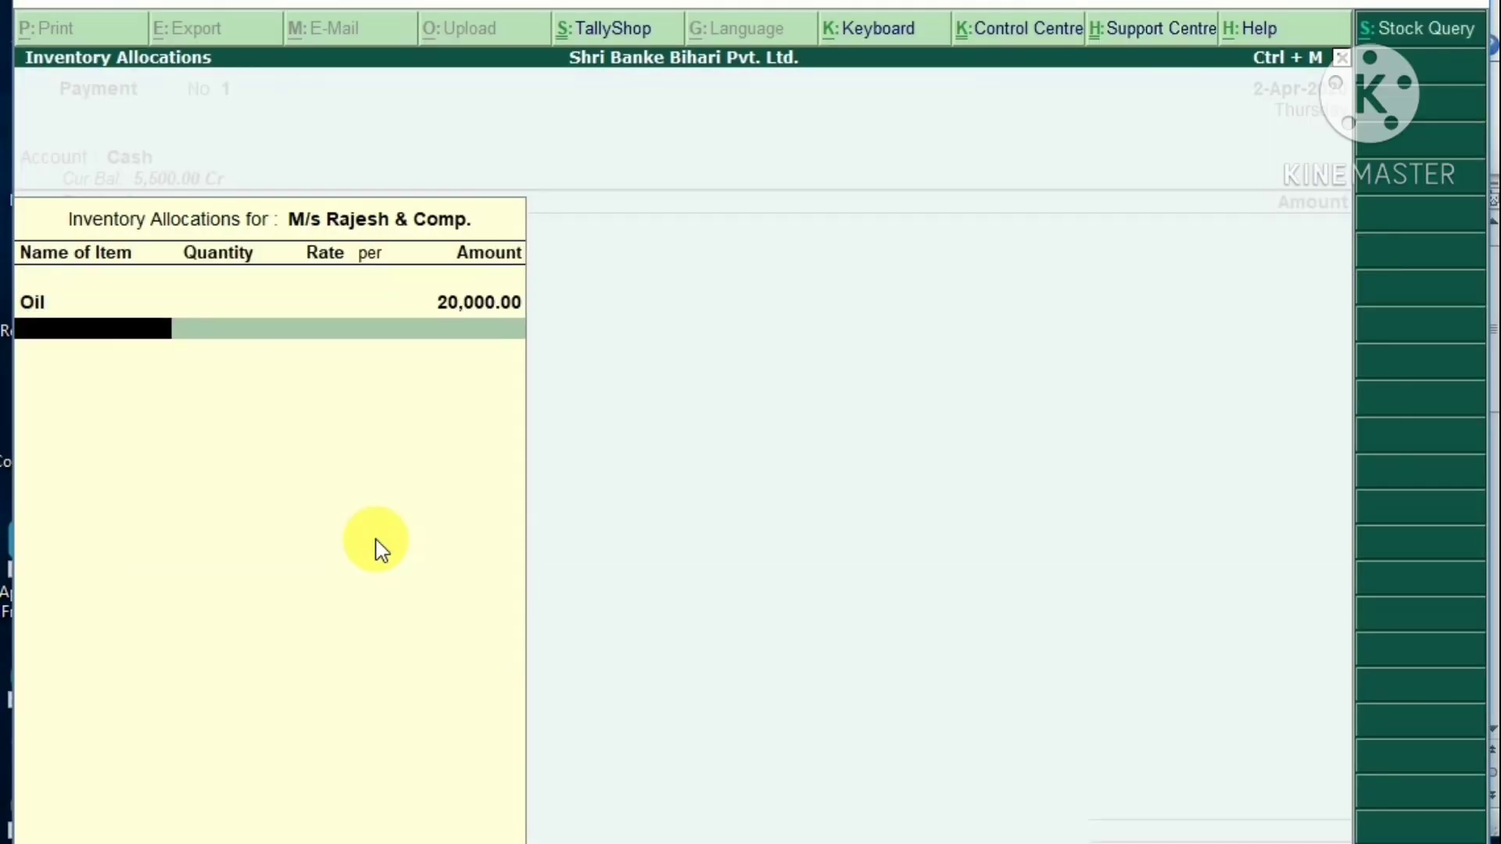
{"action": "key", "text": "Return"}
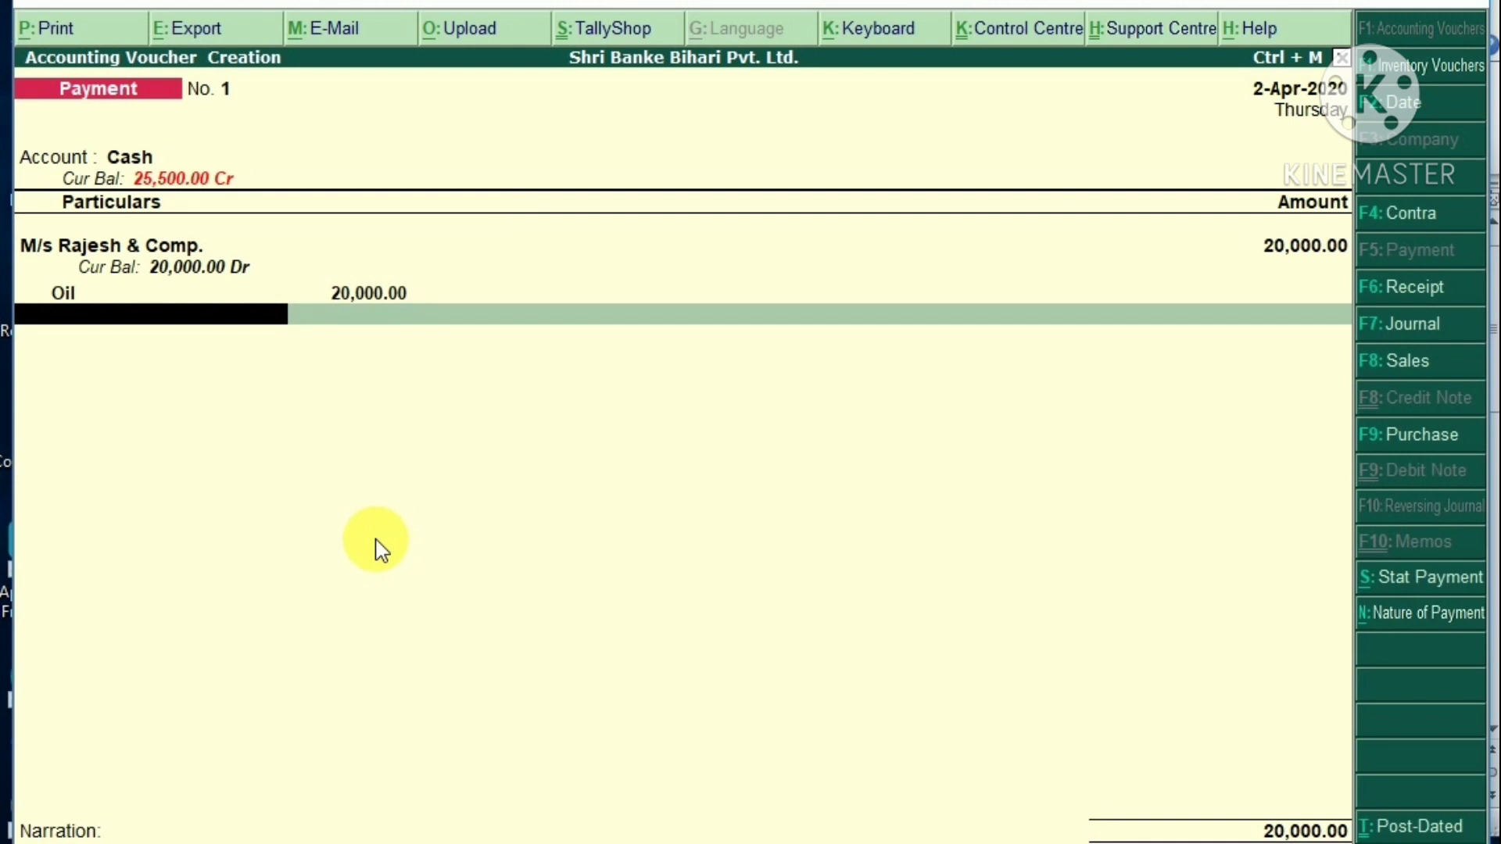
{"action": "key", "text": "Return"}
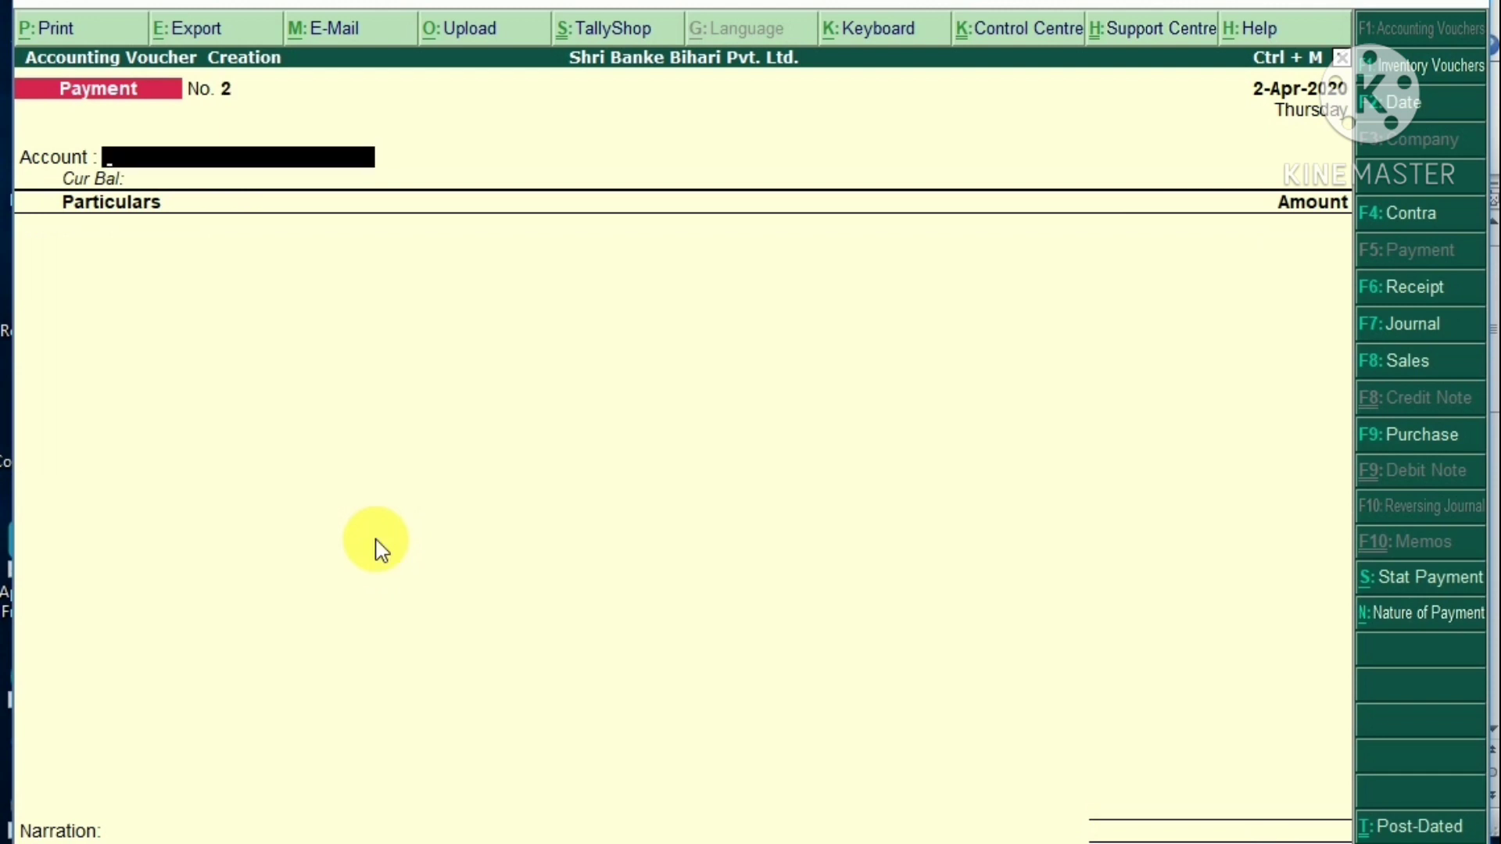
Step: Check transaction 3's date and bank in the Word document, then set the new Tally payment voucher's date to 1-7-2020
{"action": "key", "text": "alt+Tab"}
{"action": "scroll", "coordinate": [377, 549], "scroll_direction": "down", "scroll_amount": 1}
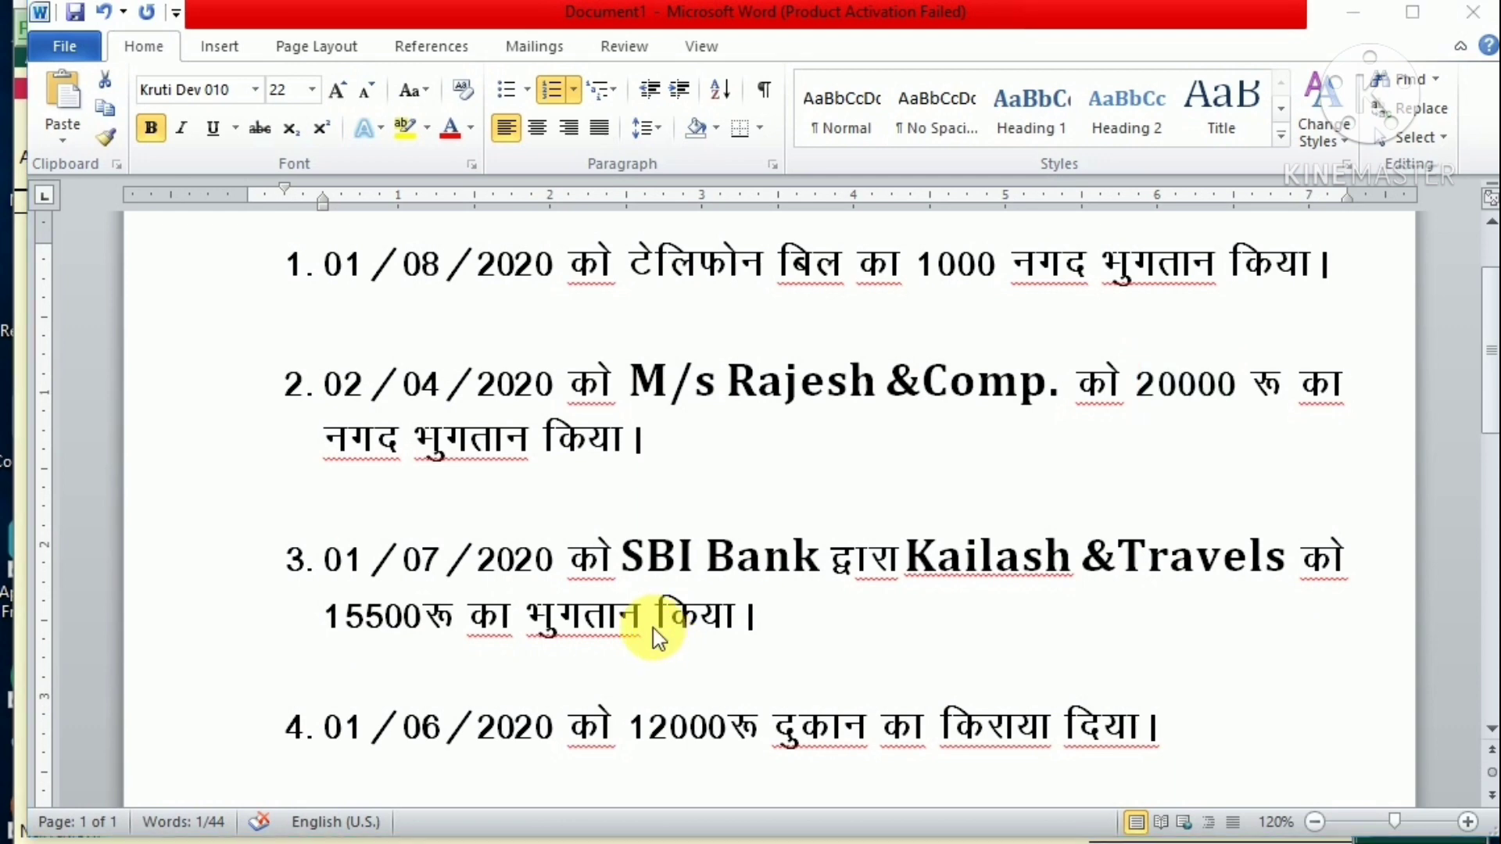
{"action": "key", "text": "alt+Tab"}
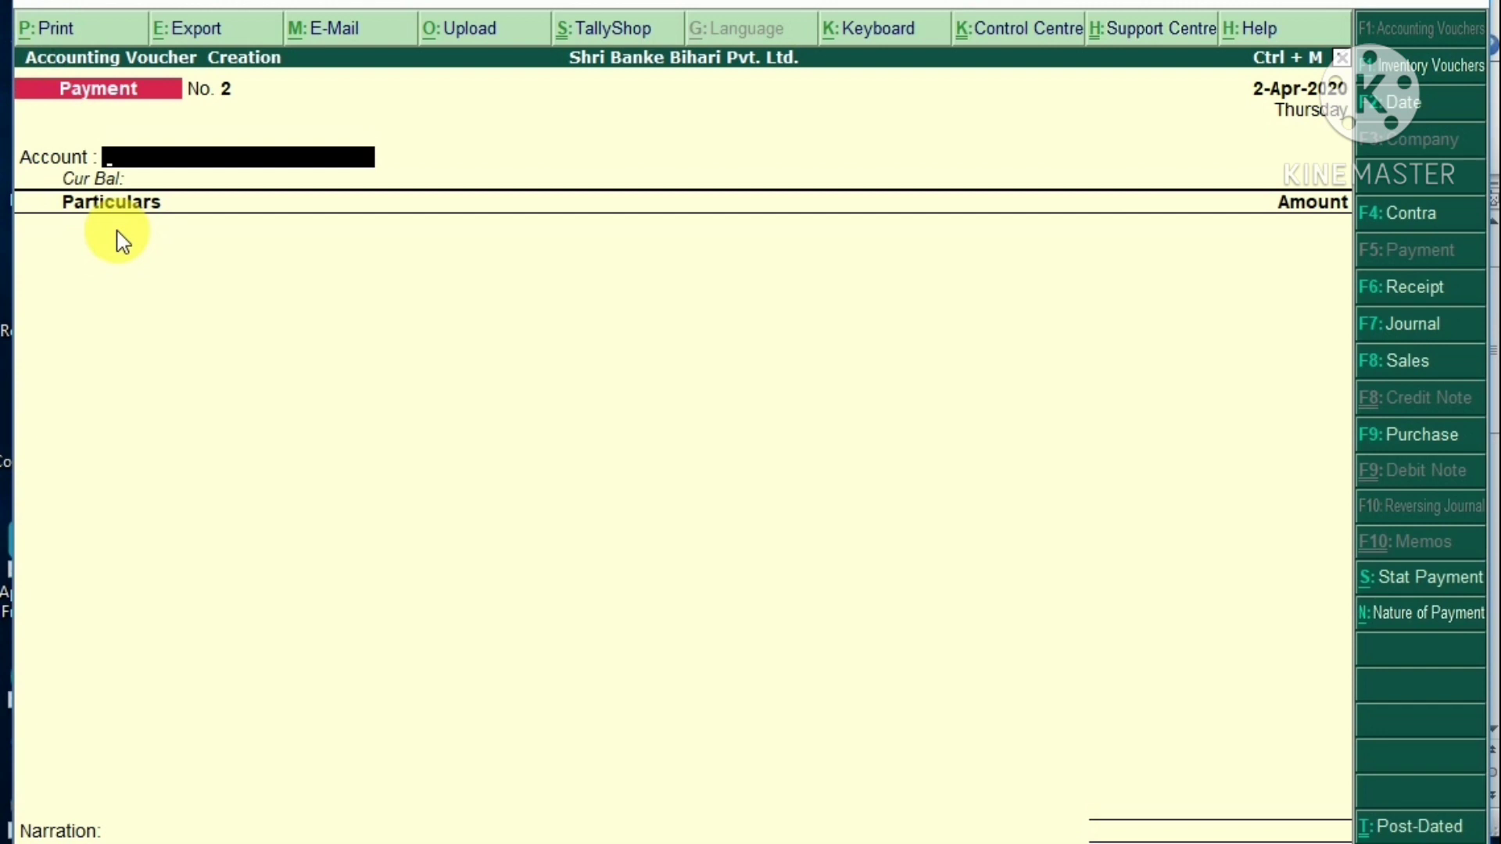
{"action": "key", "text": "alt+Tab"}
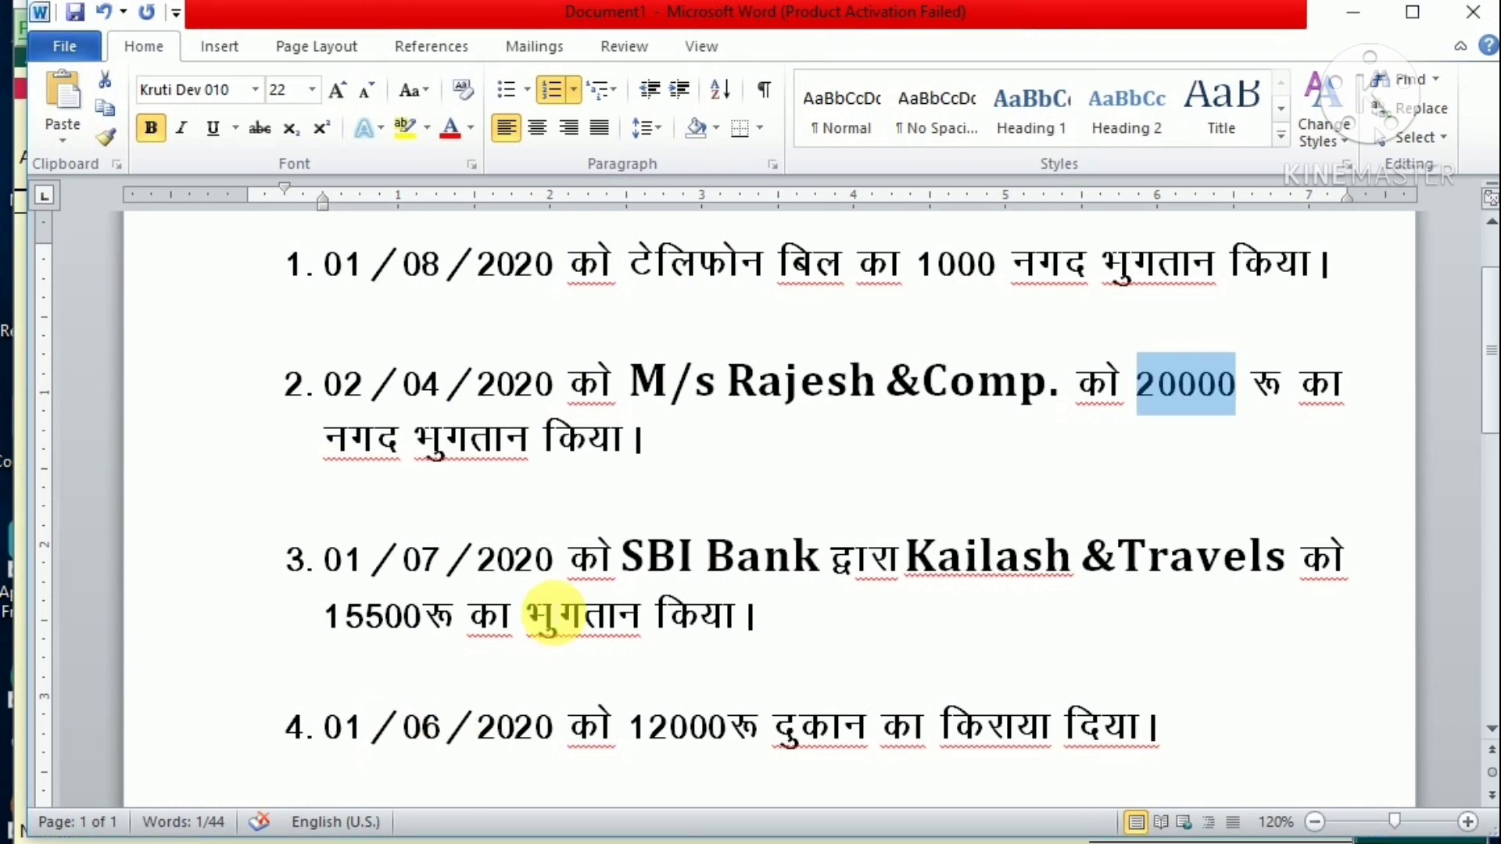
{"action": "left_click_drag", "start_coordinate": [623, 559], "coordinate": [830, 562]}
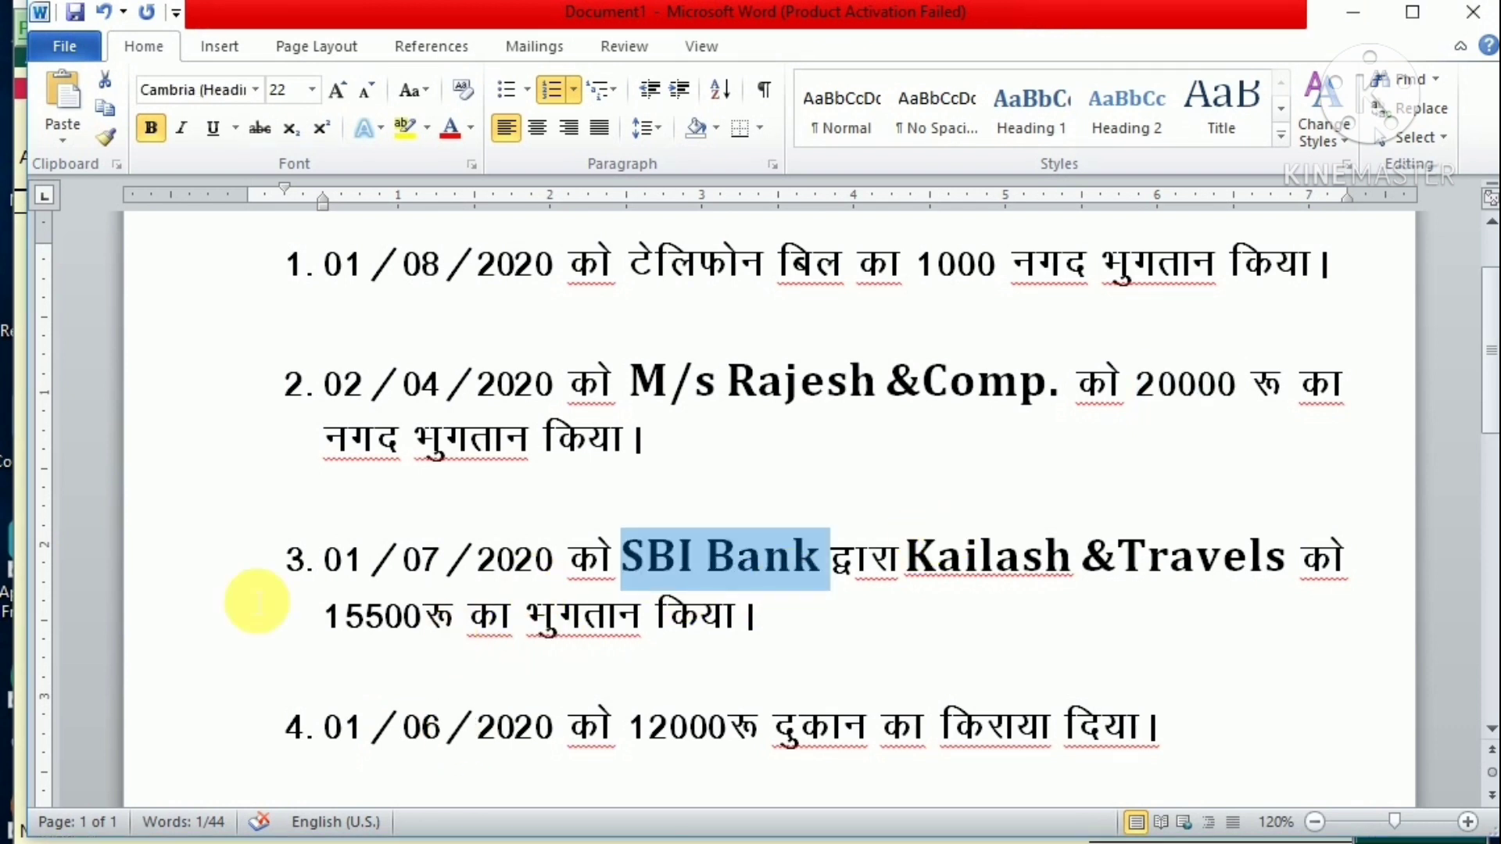
{"action": "double_click", "coordinate": [346, 560]}
{"action": "key", "text": "alt+Tab"}
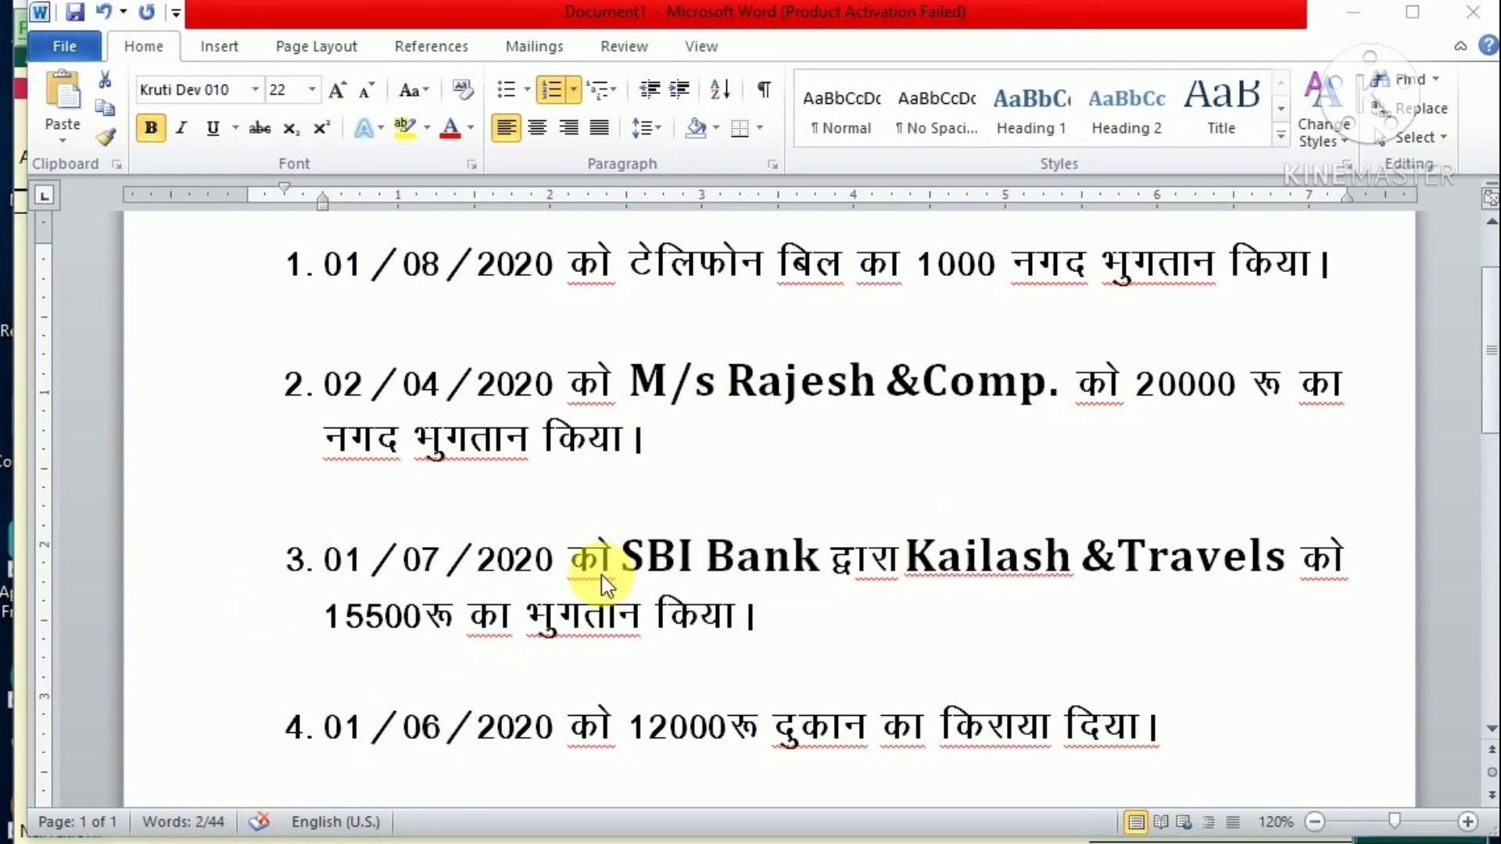
{"action": "key", "text": "F2"}
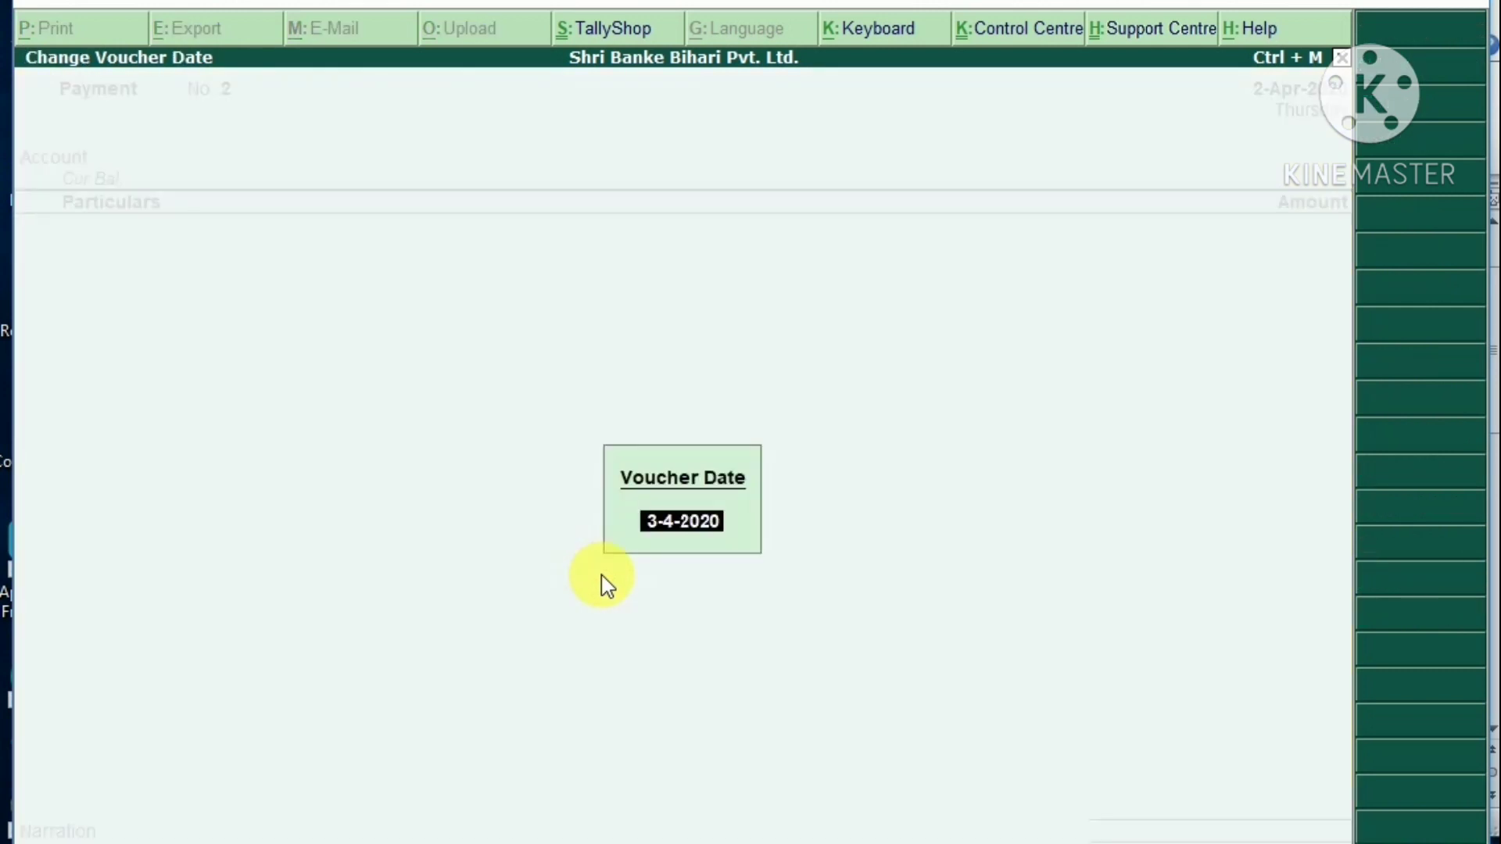
{"action": "type", "text": "1-7"}
{"action": "key", "text": "Return"}
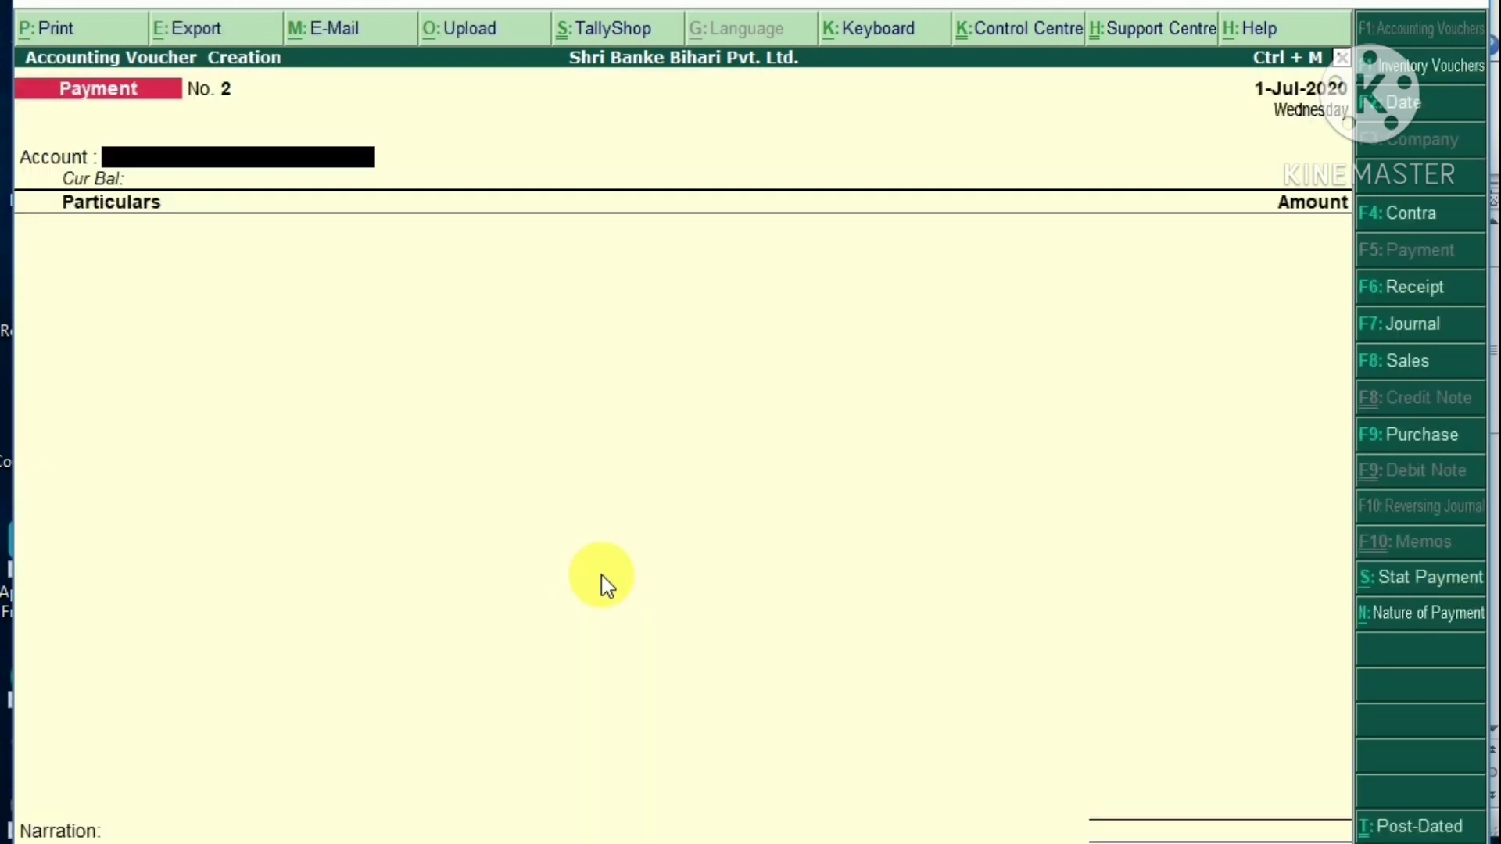
Step: Choose Sbi Bank as the voucher's account and recheck the payee of transaction 3 in Word
{"action": "type", "text": "Sb"}
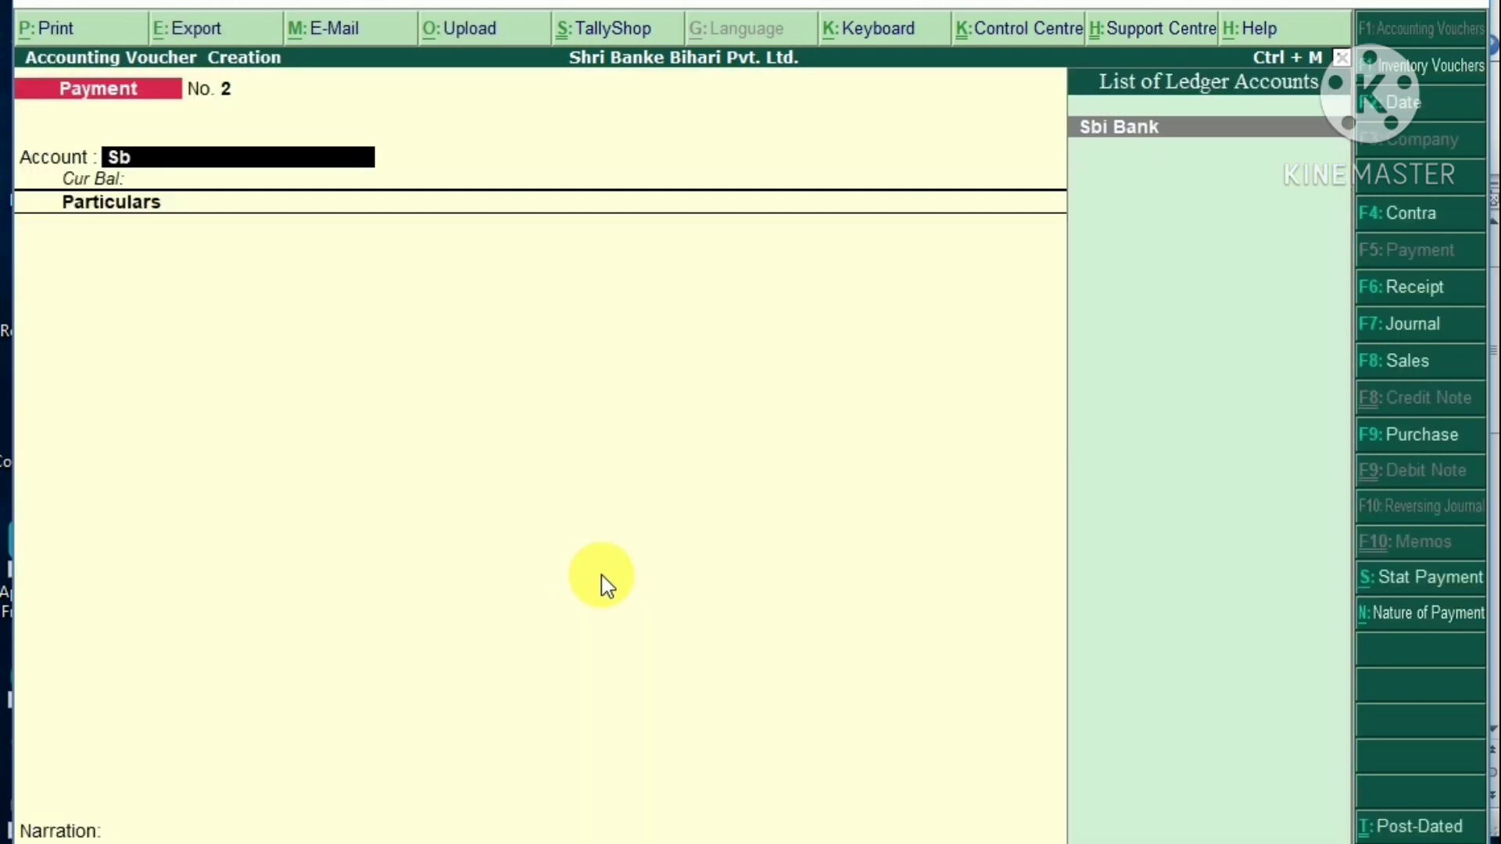
{"action": "key", "text": "Return"}
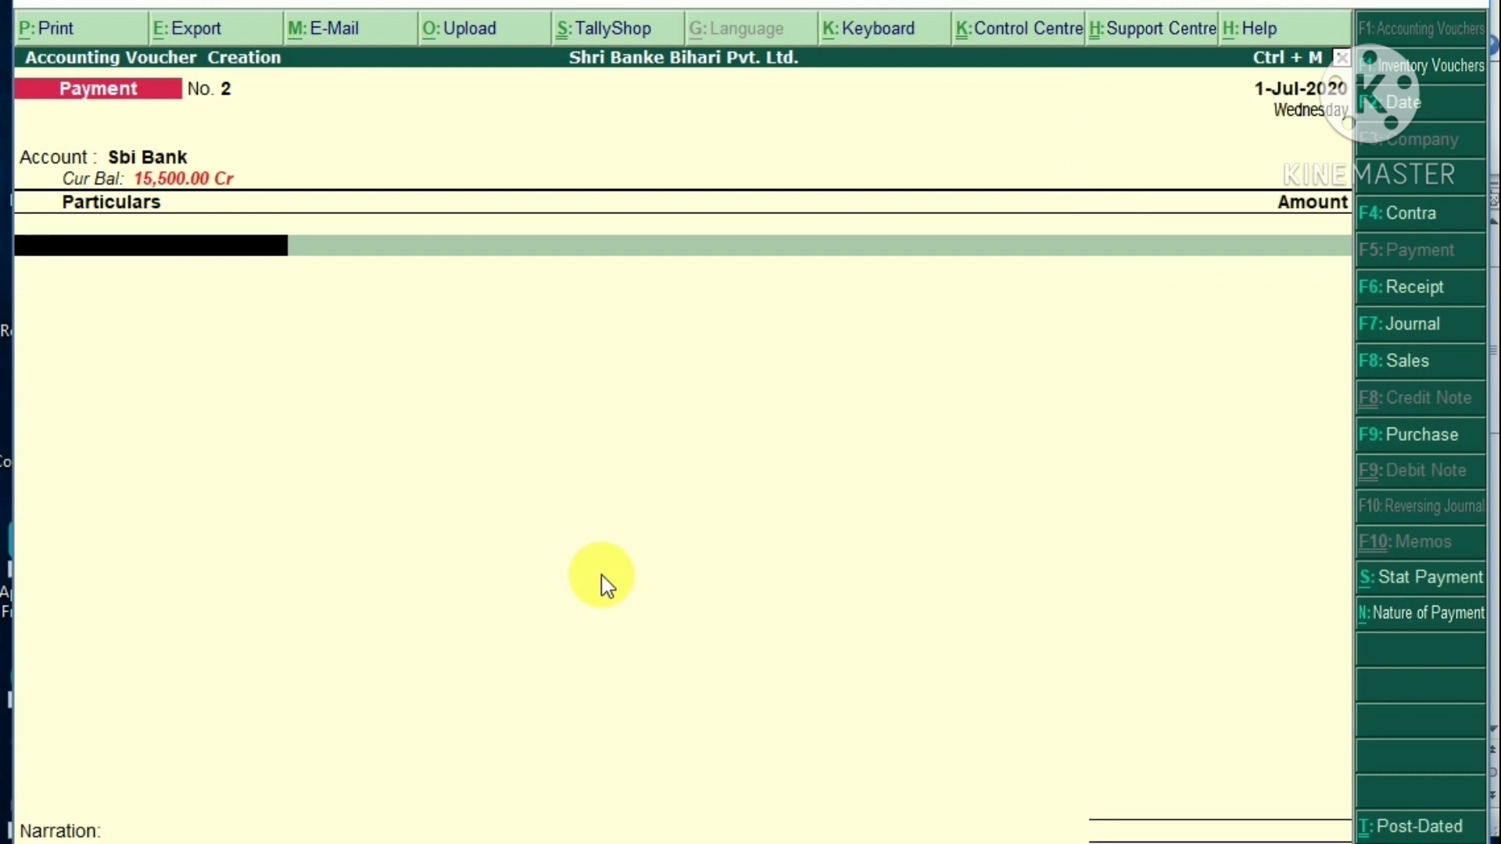
{"action": "key", "text": "alt+Tab"}
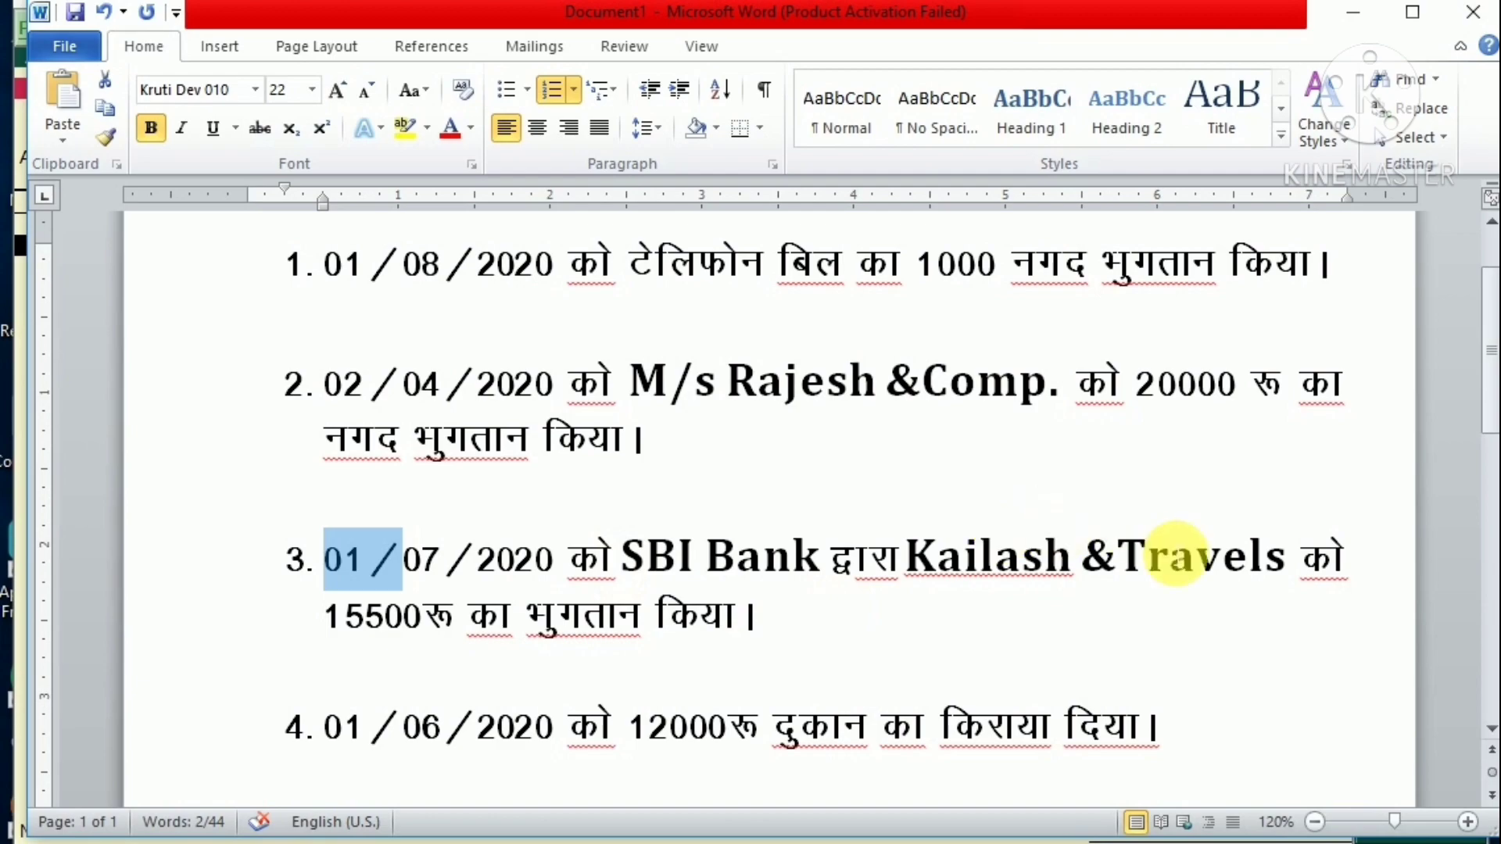
{"action": "key", "text": "alt+Tab"}
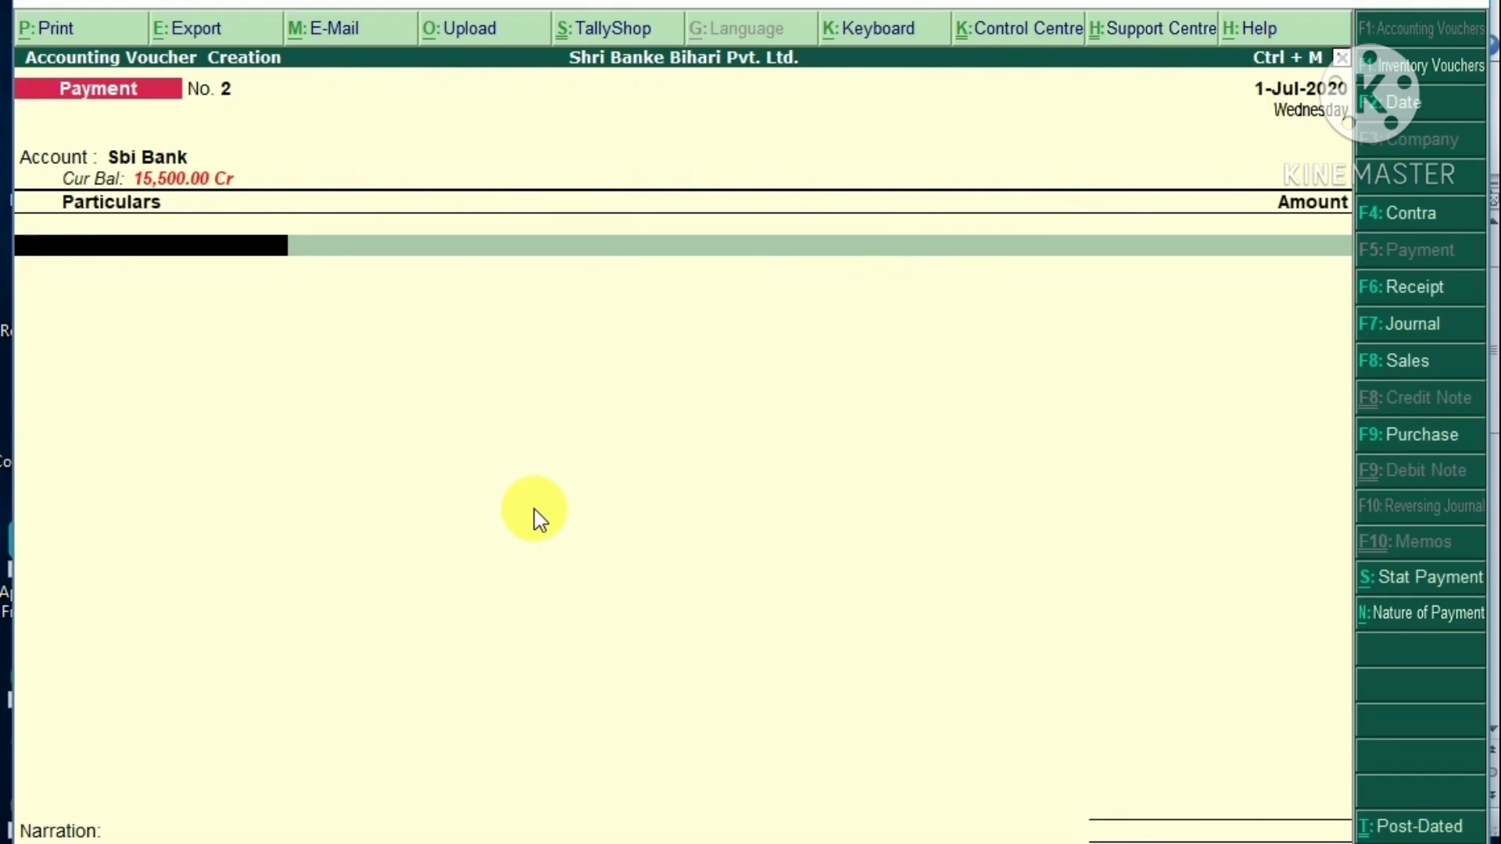
Step: Start a new ledger from the Tally payment voucher's particulars, named Kailash & Travels, without an alias
{"action": "type", "text": "Kai"}
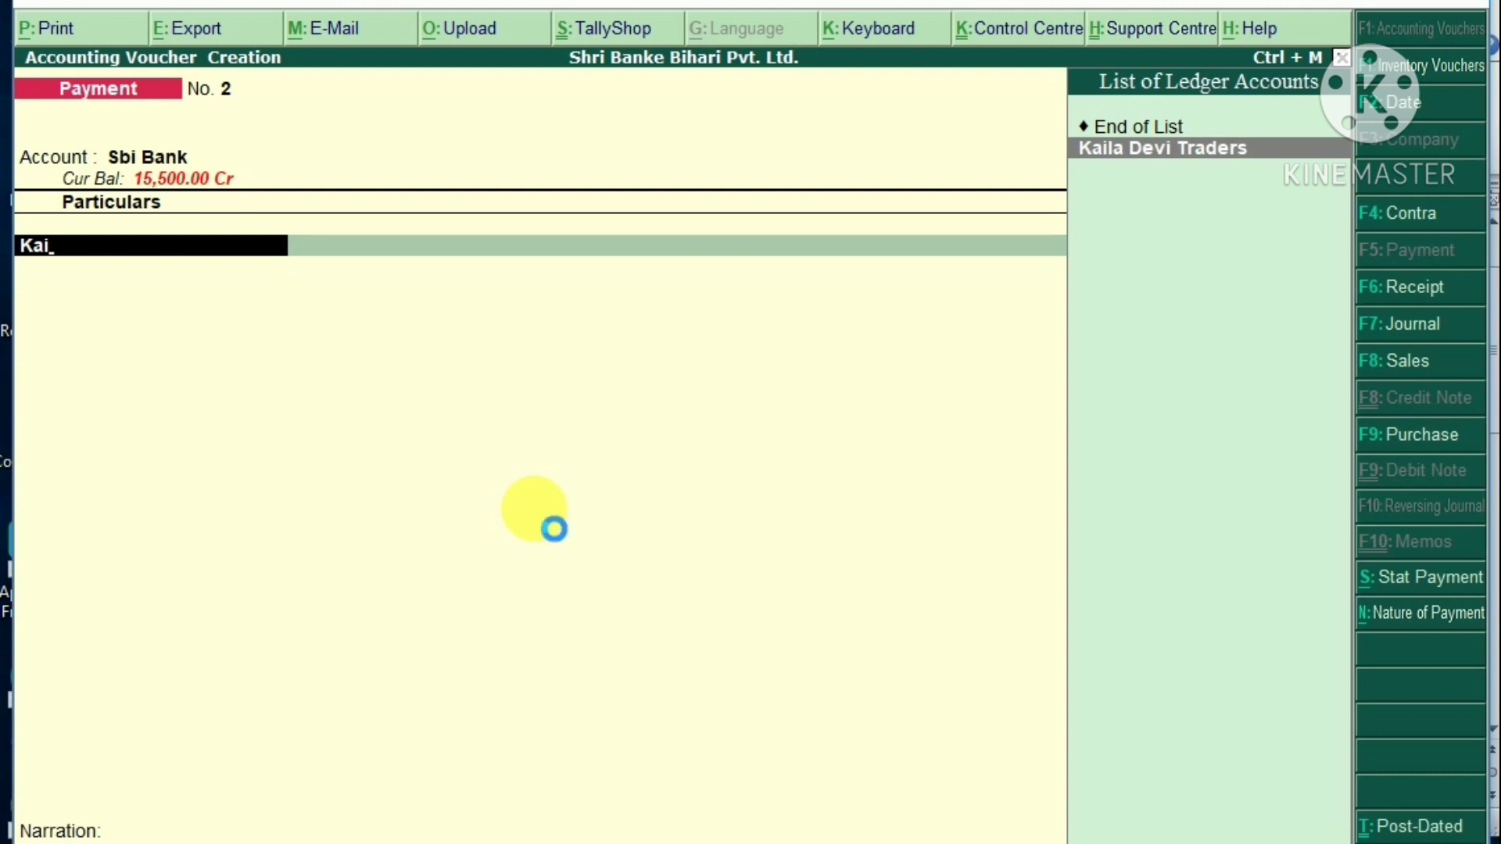
{"action": "key", "text": "alt+c"}
{"action": "type", "text": "Kailahs"}
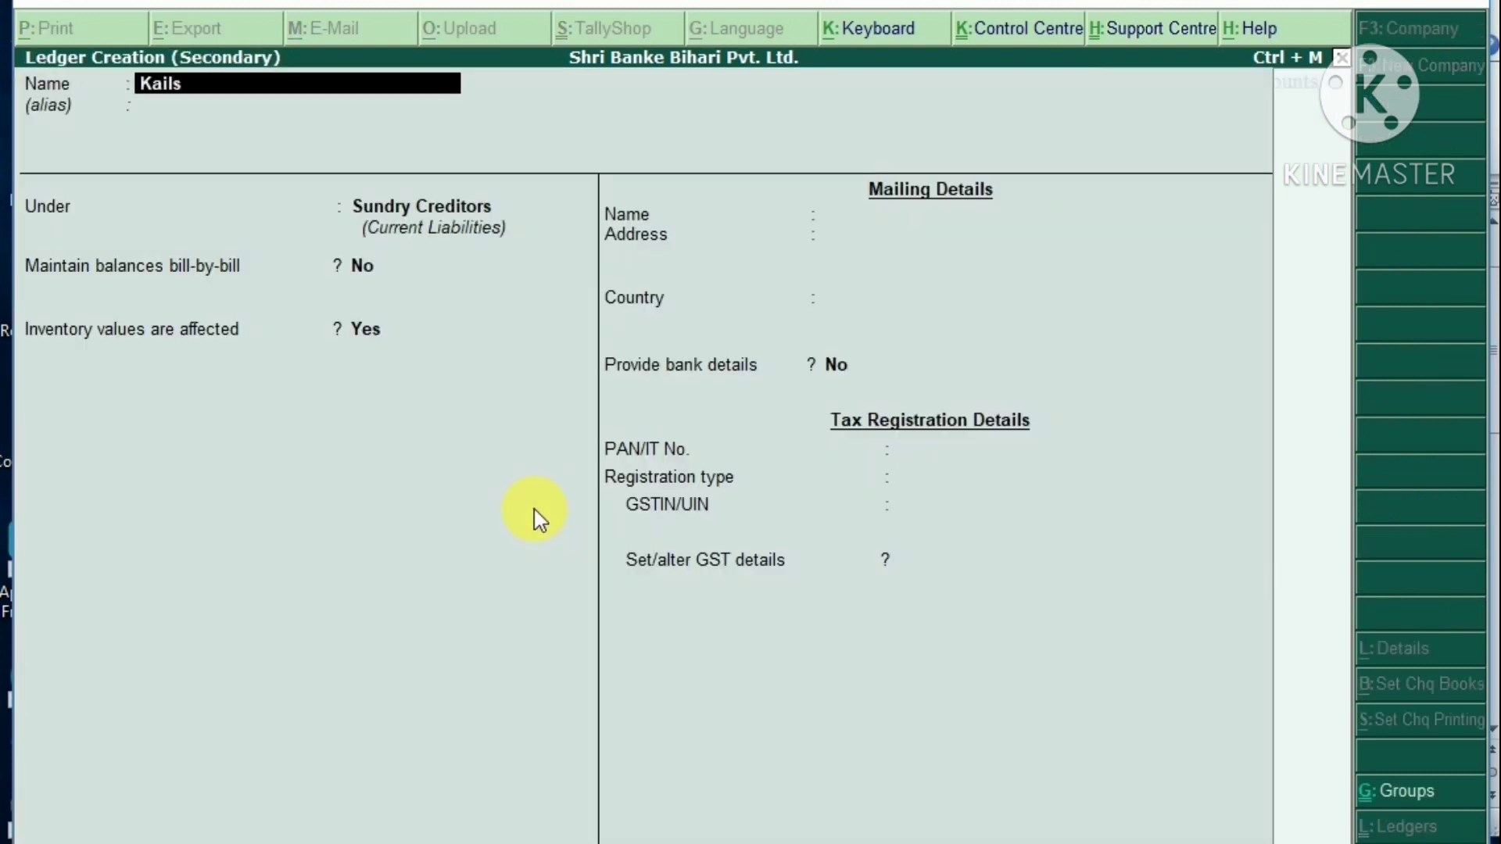
{"action": "key", "text": "BackSpace"}
{"action": "key", "text": "BackSpace"}
{"action": "type", "text": "sh"}
{"action": "type", "text": " &*"}
{"action": "type", "text": " Travek"}
{"action": "key", "text": "BackSpace"}
{"action": "type", "text": ";S"}
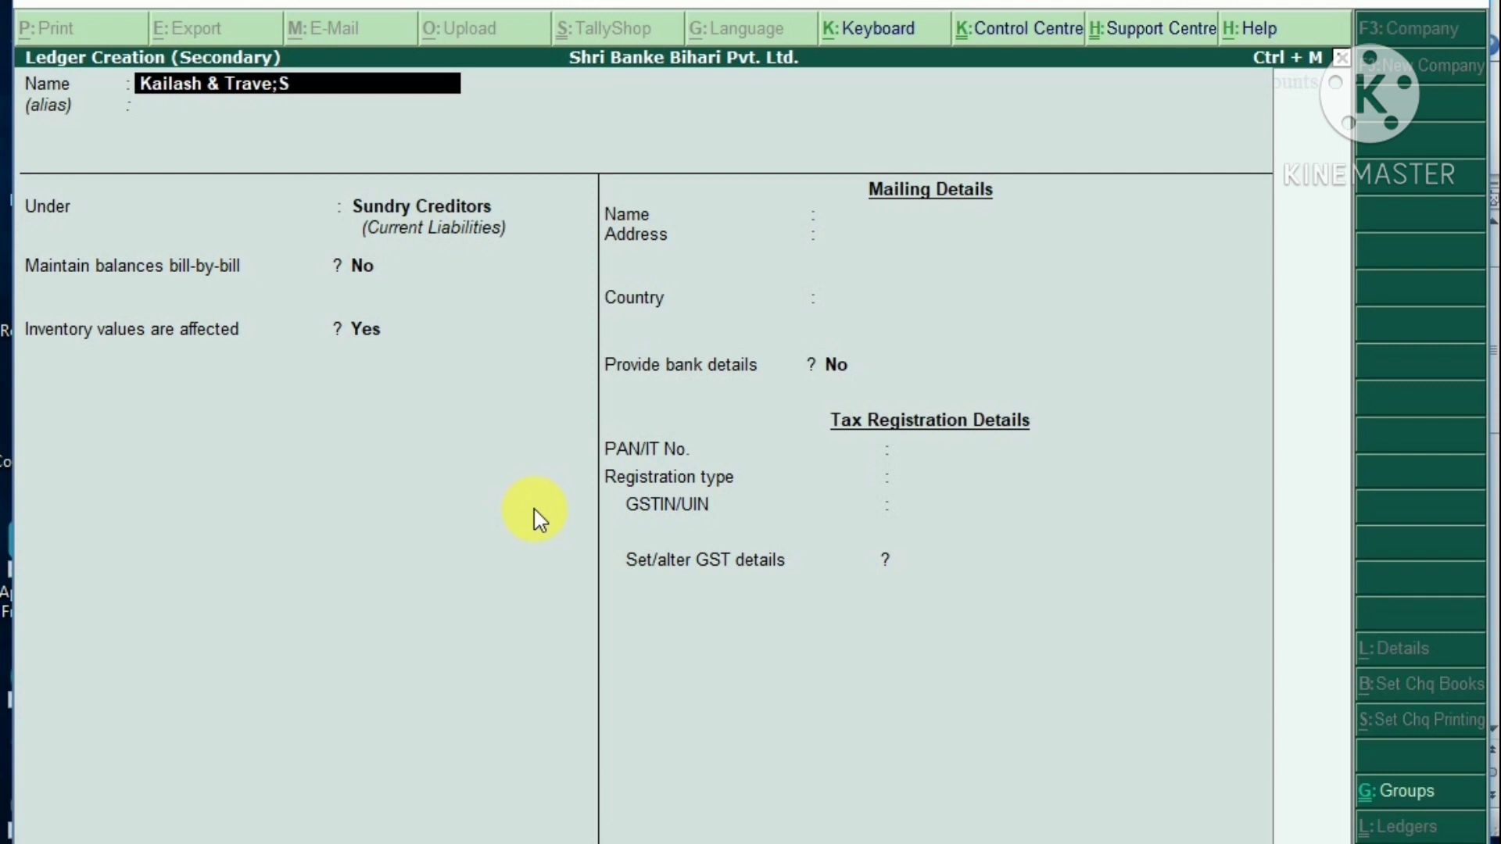
{"action": "key", "text": "BackSpace"}
{"action": "key", "text": "BackSpace"}
{"action": "type", "text": "ls"}
{"action": "key", "text": "Return"}
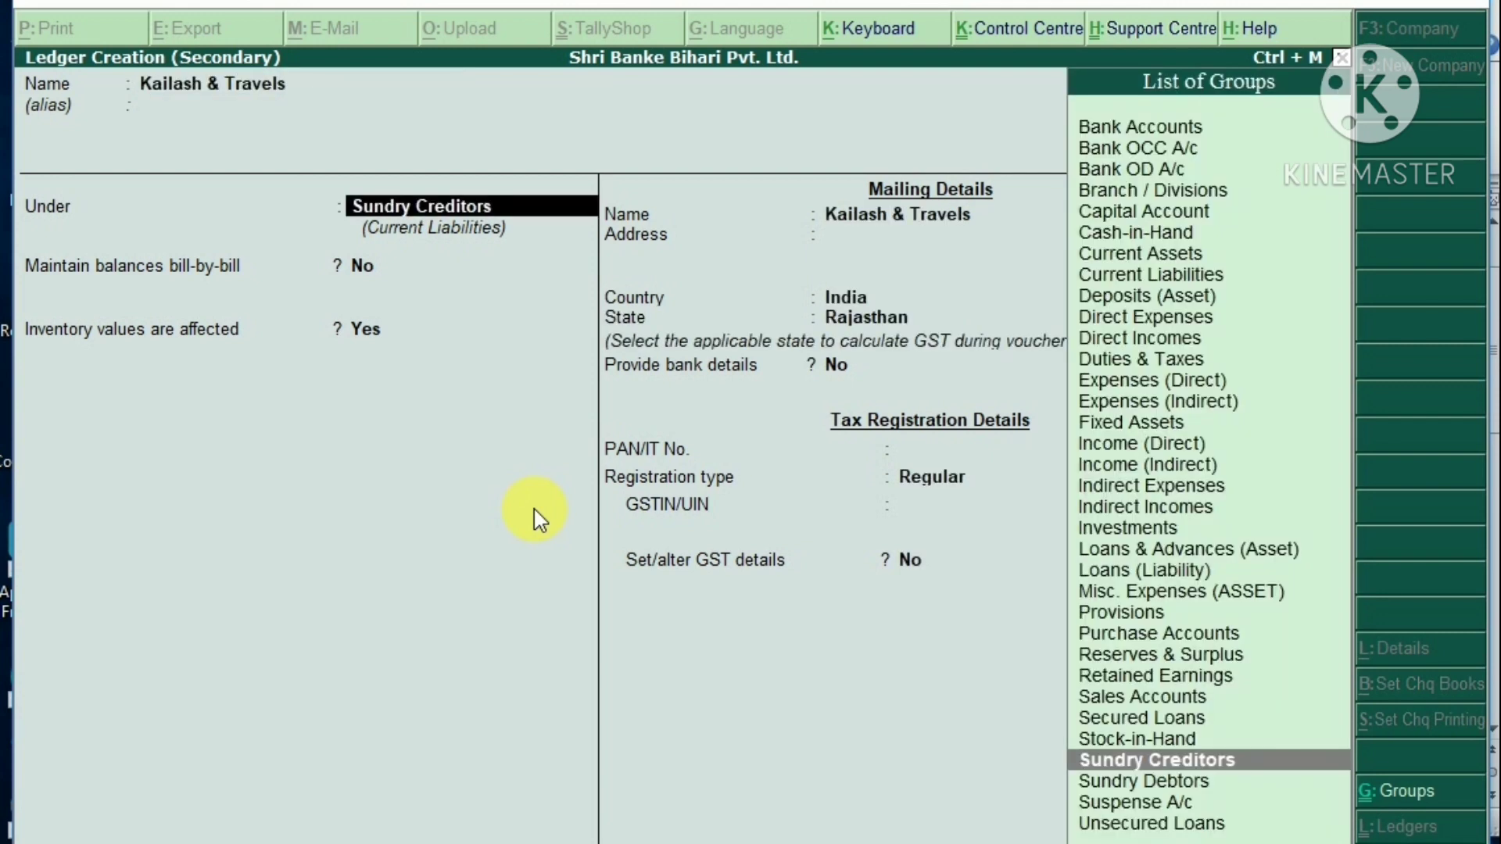
Step: Keep the Kailash & Travels ledger under Sundry Creditors and accept the default mailing details with India and Rajasthan, leaving address and pincode blank
{"action": "key", "text": "Return"}
{"action": "key", "text": "Return"}
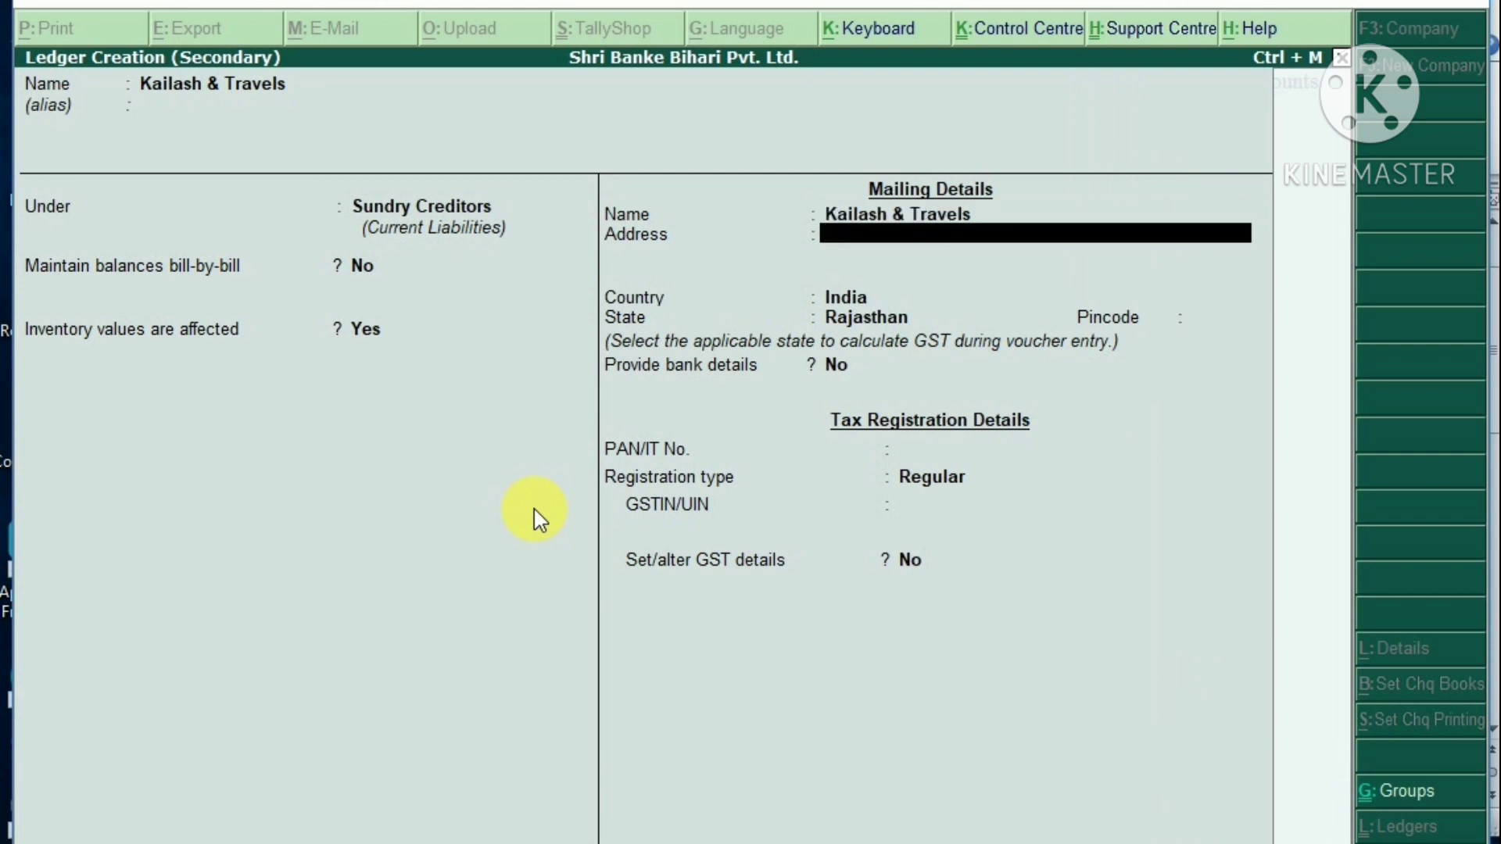
{"action": "key", "text": "Return"}
{"action": "key", "text": "Return"}
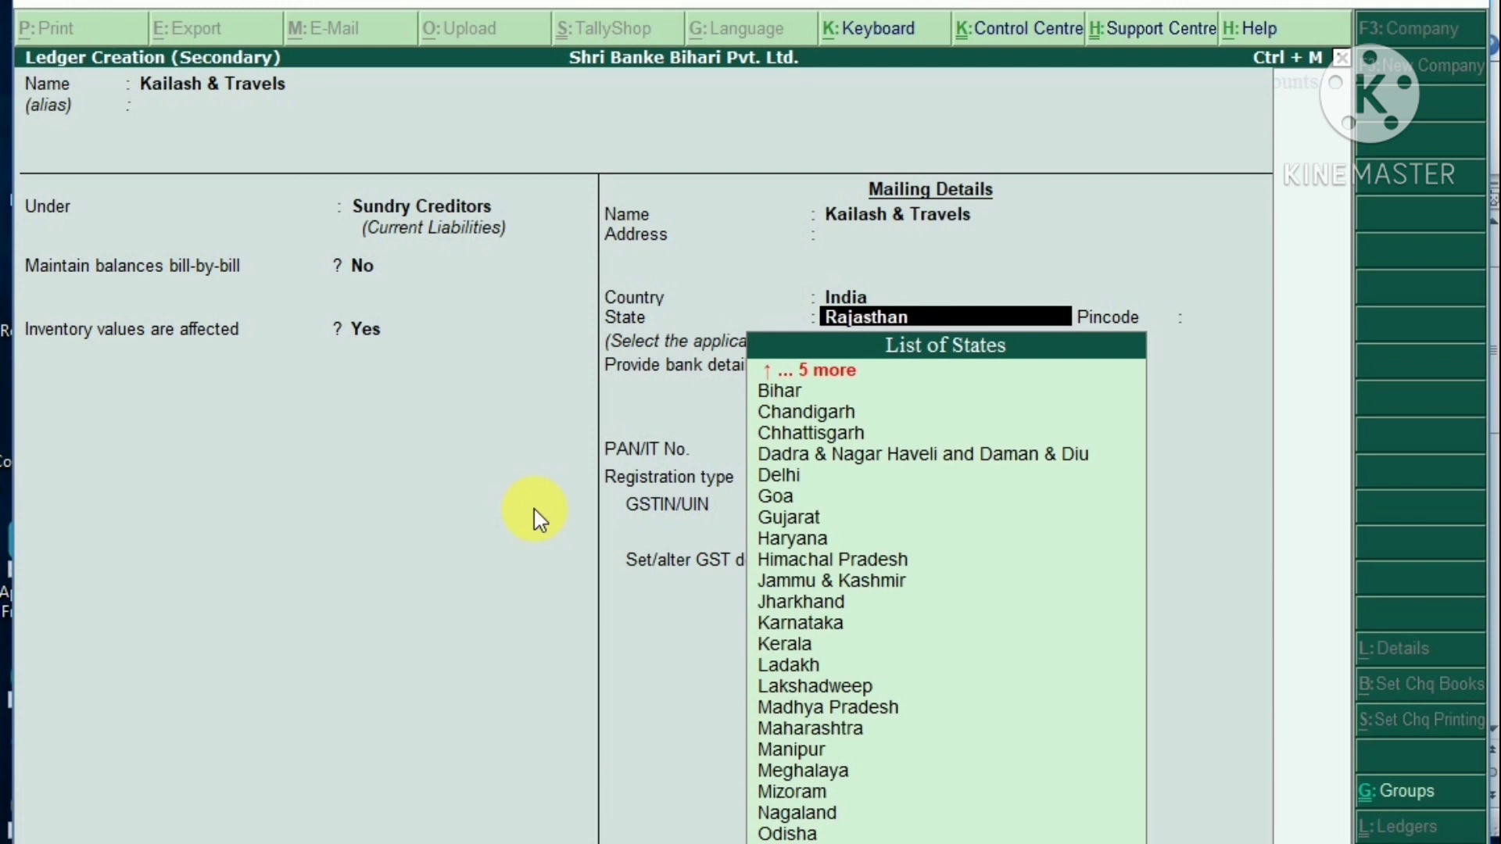
{"action": "key", "text": "Return"}
{"action": "key", "text": "Return"}
{"action": "key", "text": "Return"}
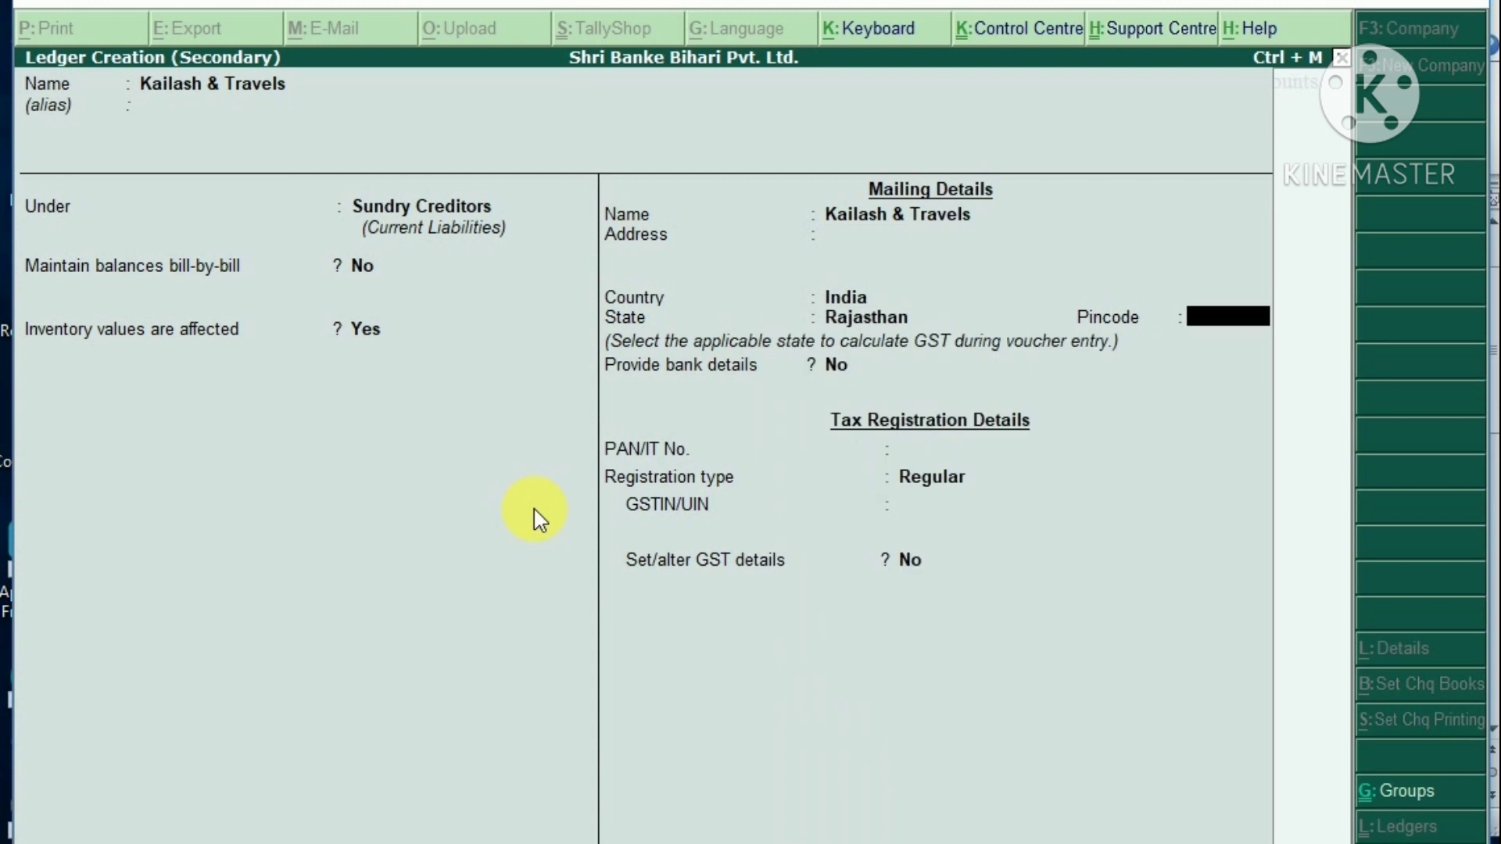
{"action": "key", "text": "Return"}
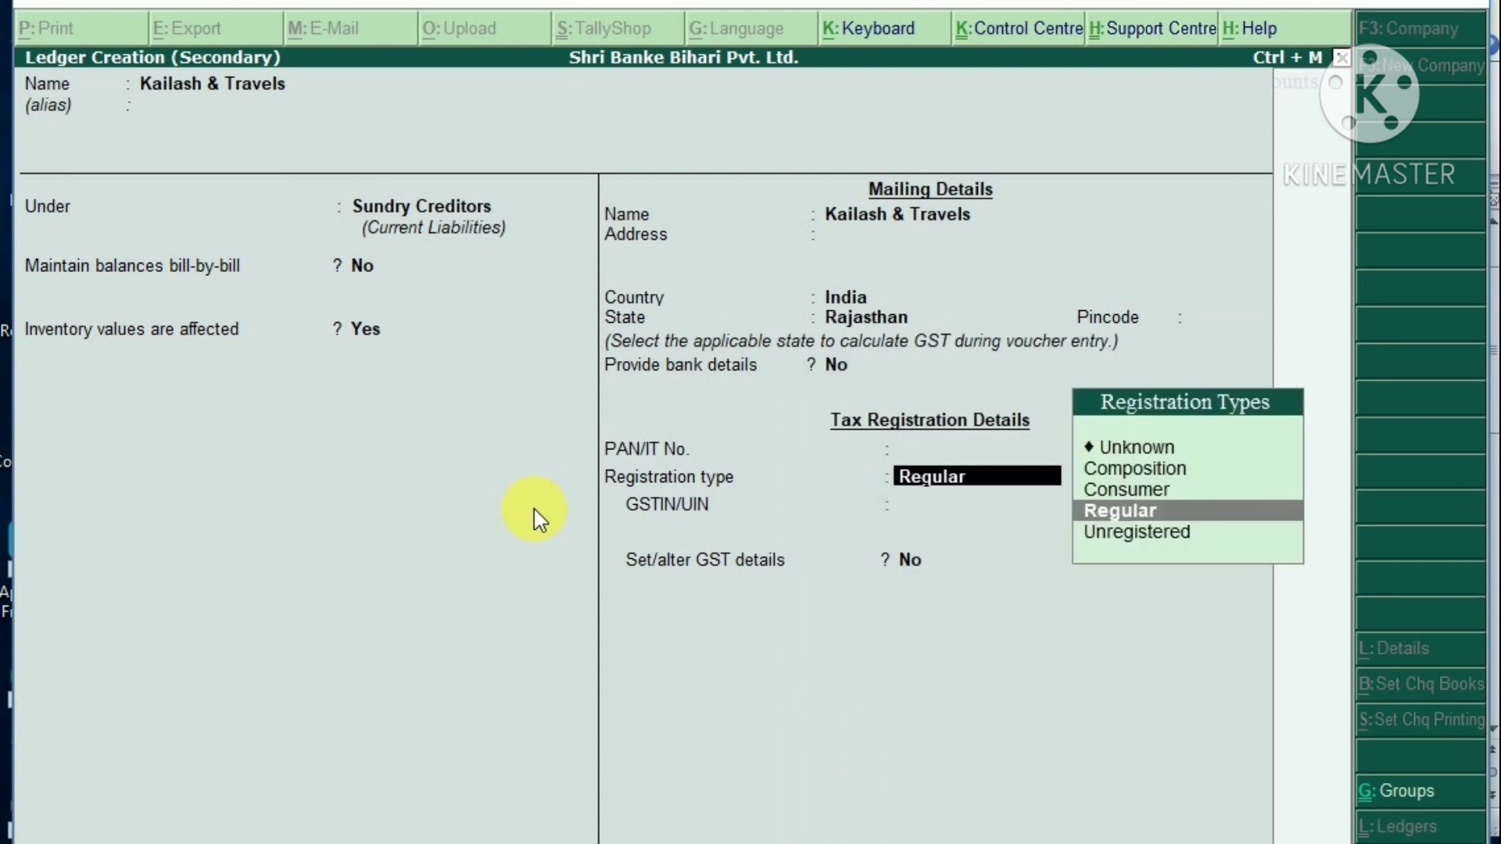
Step: Keep the Kailash & Travels ledger's registration type as Regular and leave its GSTIN/UIN blank
{"action": "key", "text": "BackSpace"}
{"action": "key", "text": "Return"}
{"action": "key", "text": "Return"}
{"action": "type", "text": "021"}
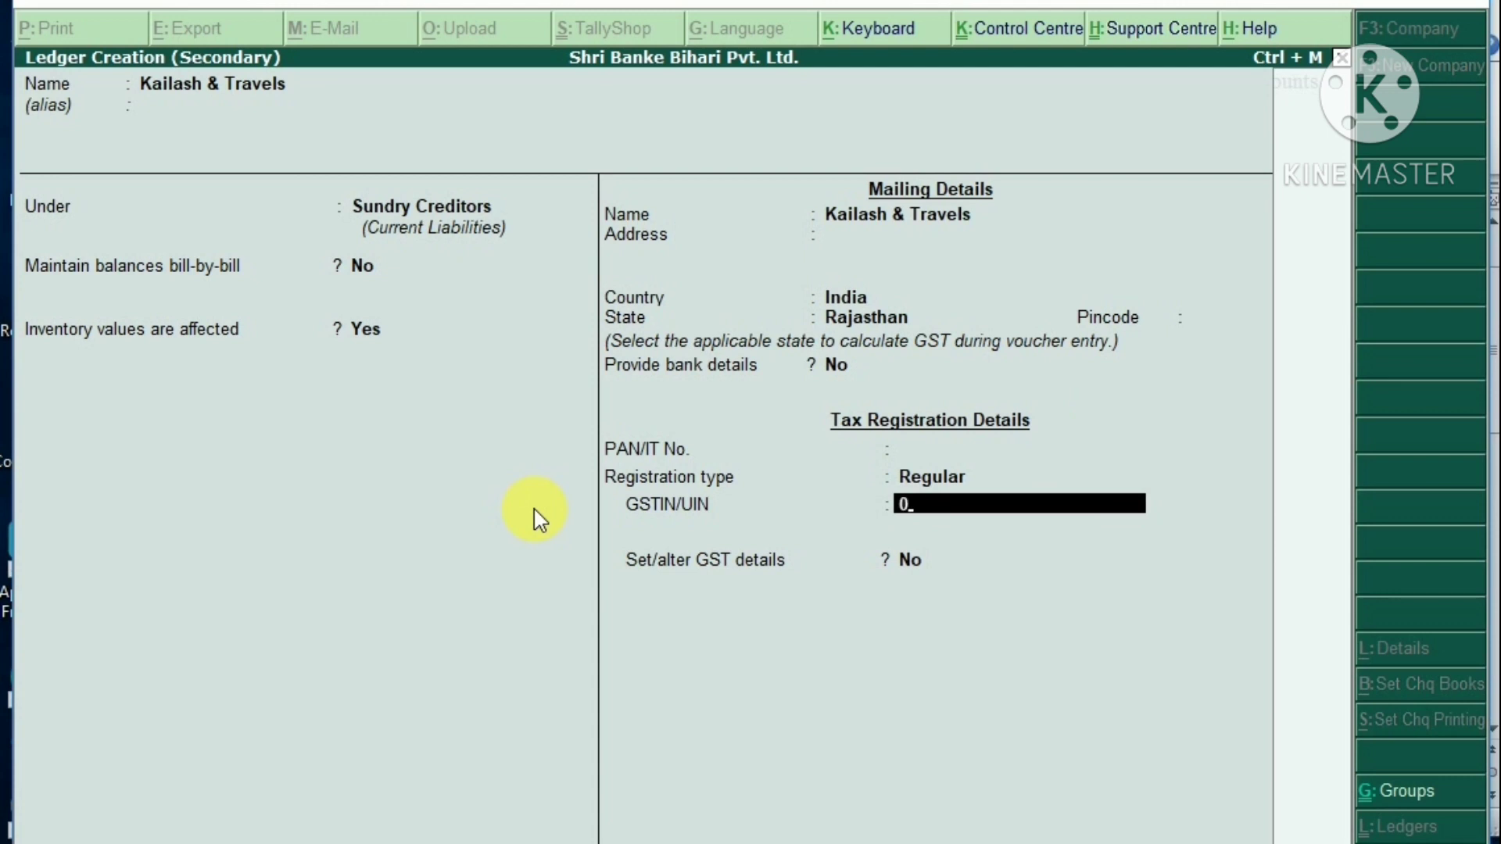
{"action": "key", "text": "BackSpace"}
{"action": "key", "text": "BackSpace"}
{"action": "key", "text": "BackSpace"}
{"action": "key", "text": "Return"}
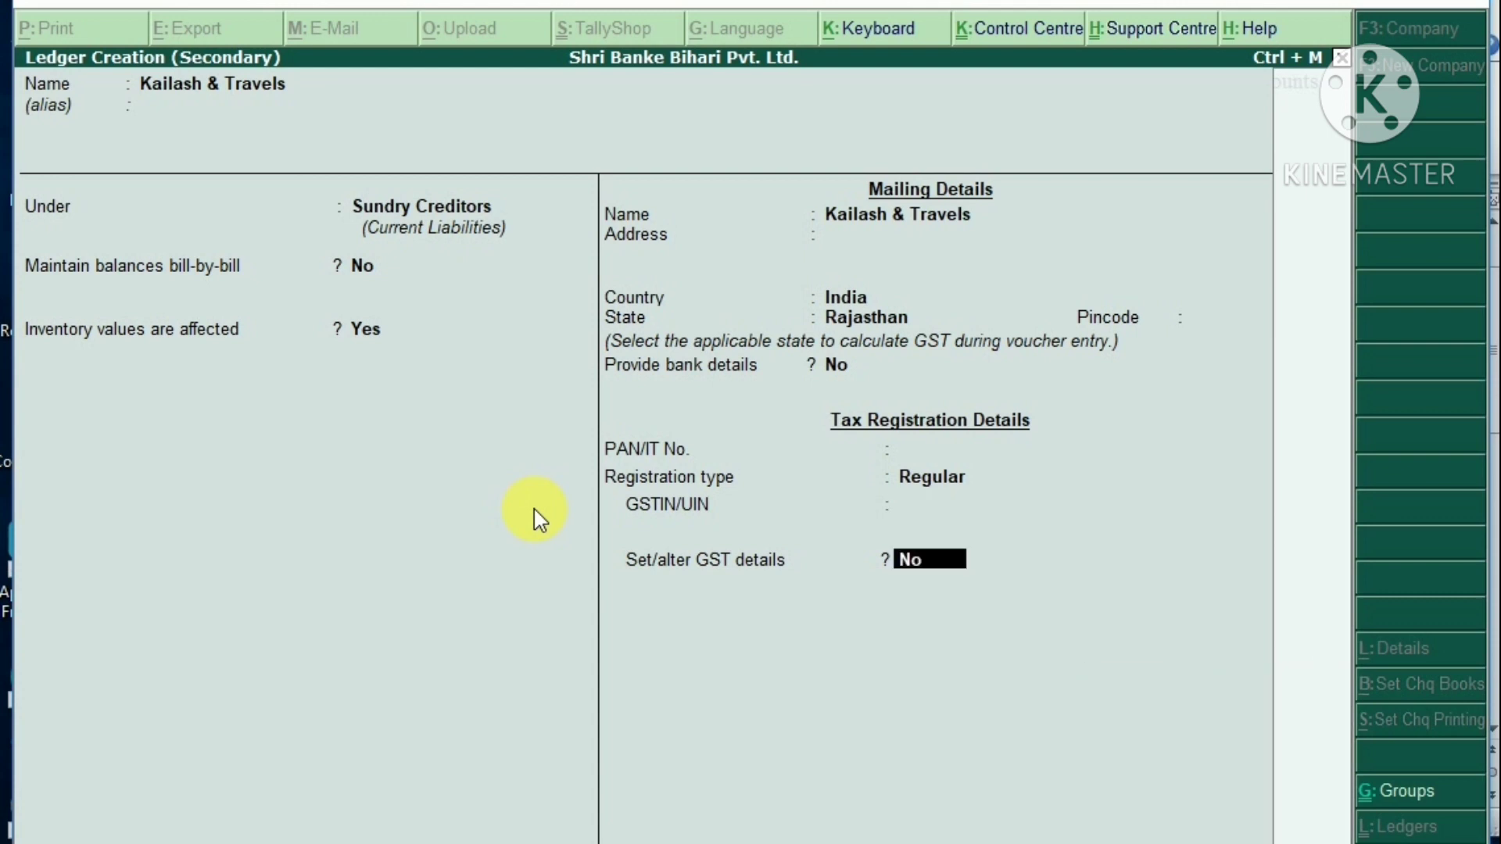
Step: Save the Kailash & Travels ledger without setting GST details and choose Mungfali Ka Oil for its inventory allocation
{"action": "key", "text": "Return"}
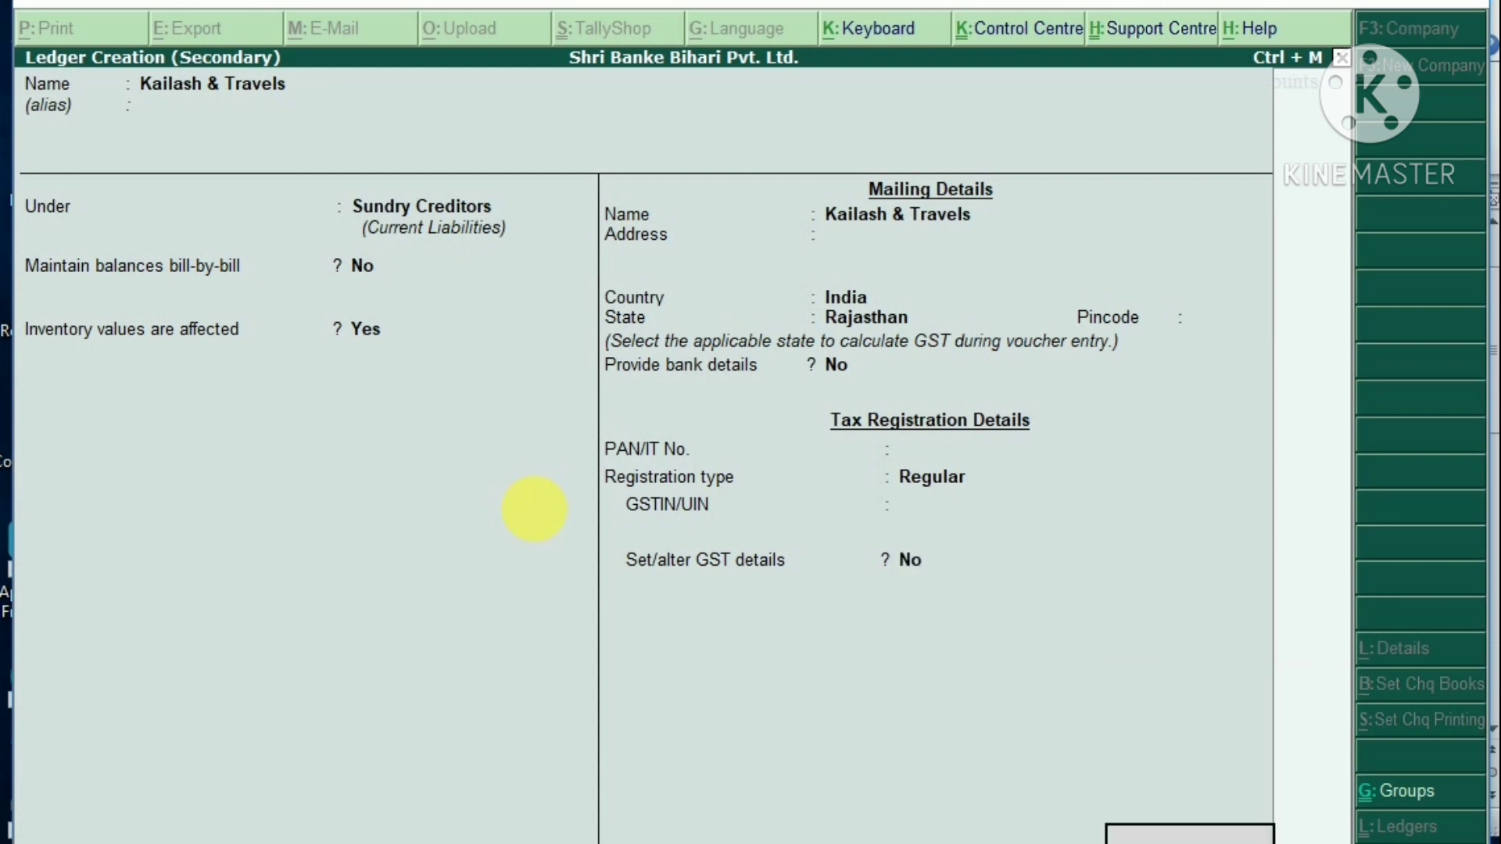
{"action": "key", "text": "Return"}
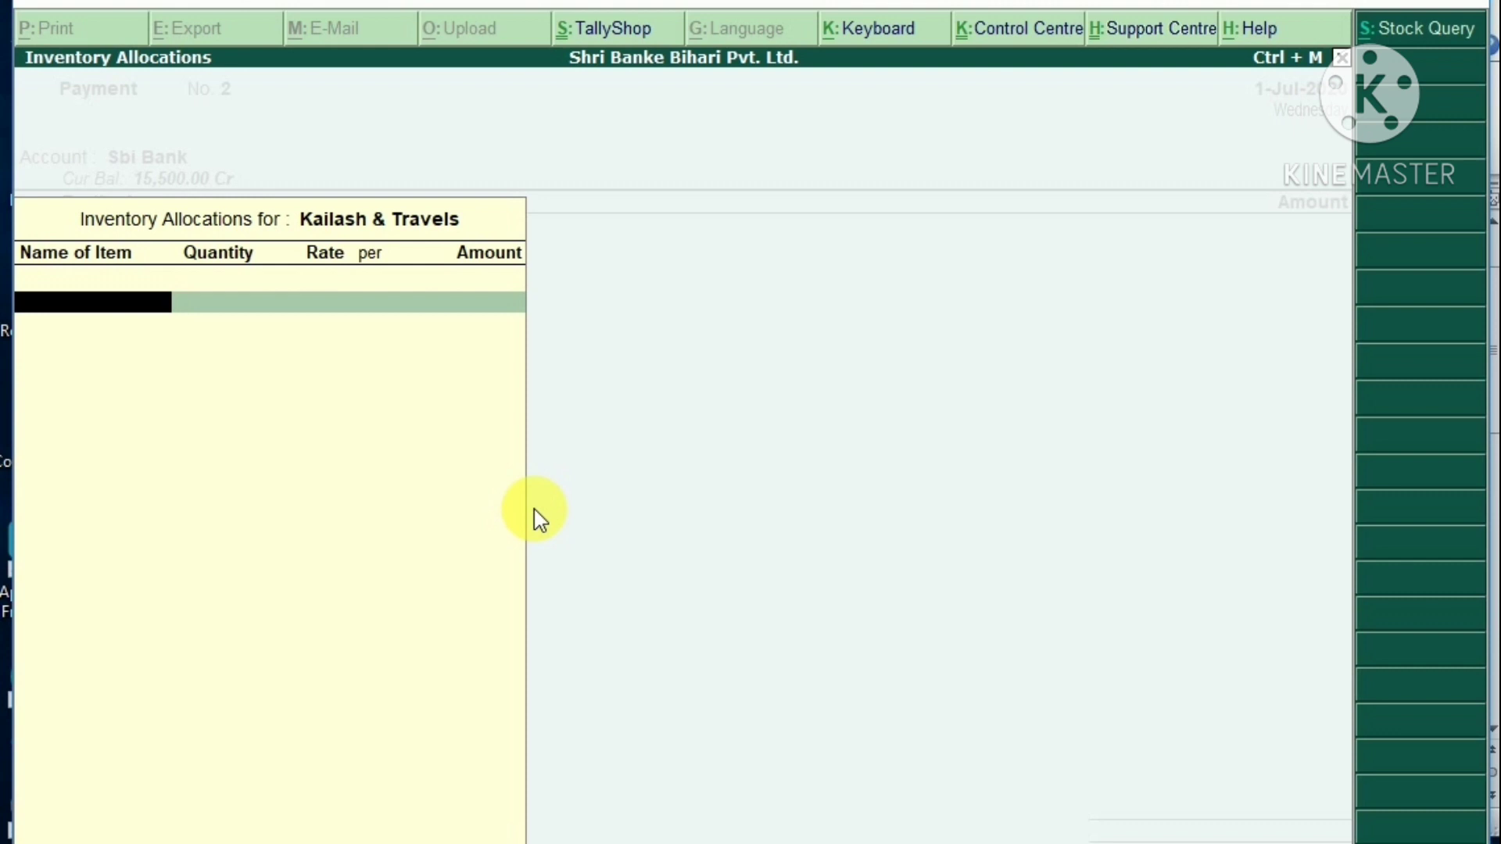
{"action": "type", "text": "Mu"}
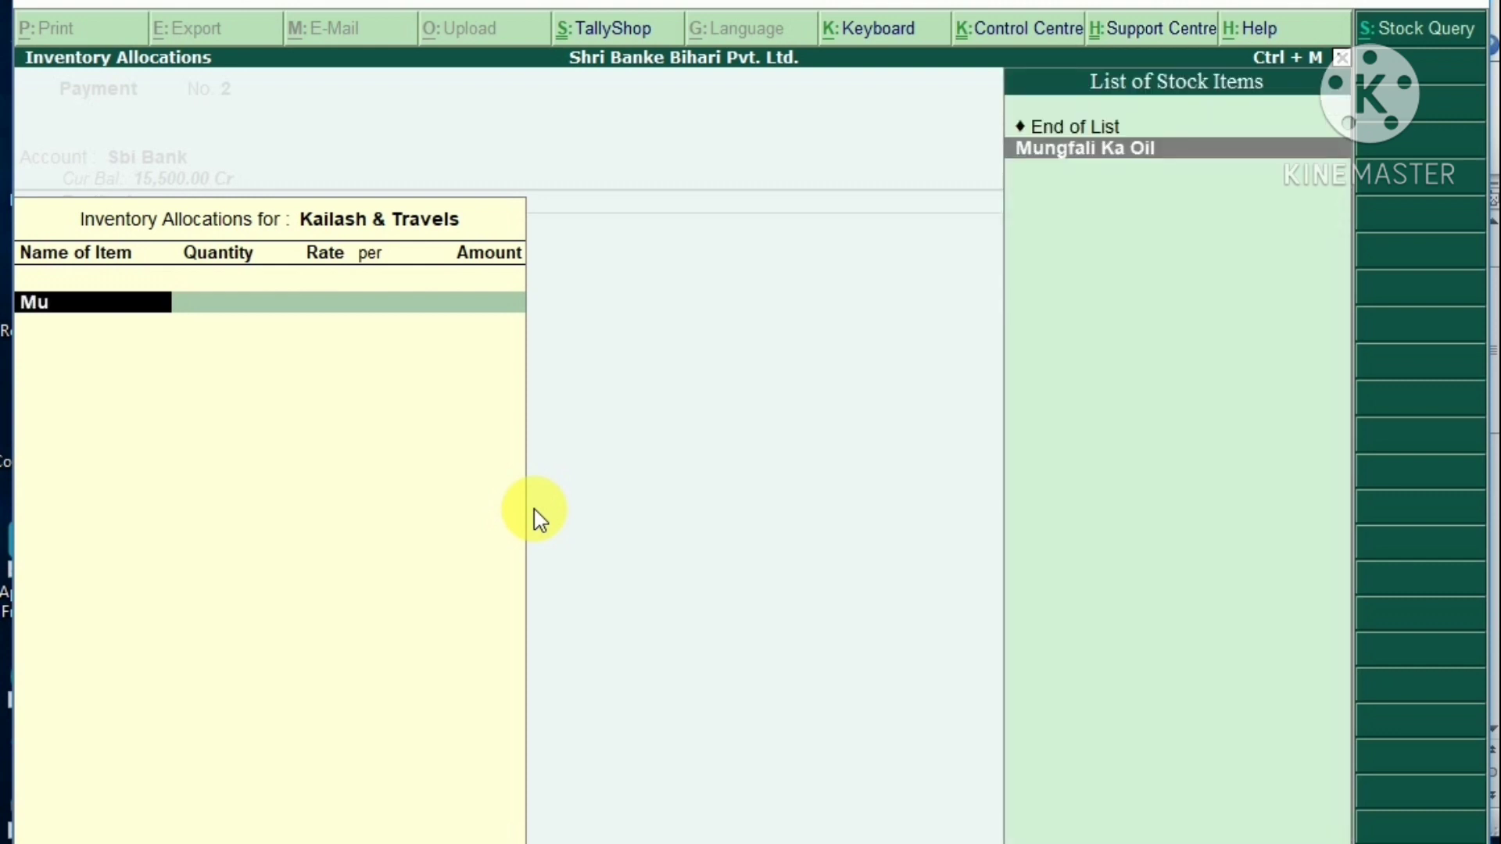
{"action": "key", "text": "Return"}
{"action": "key", "text": "Return"}
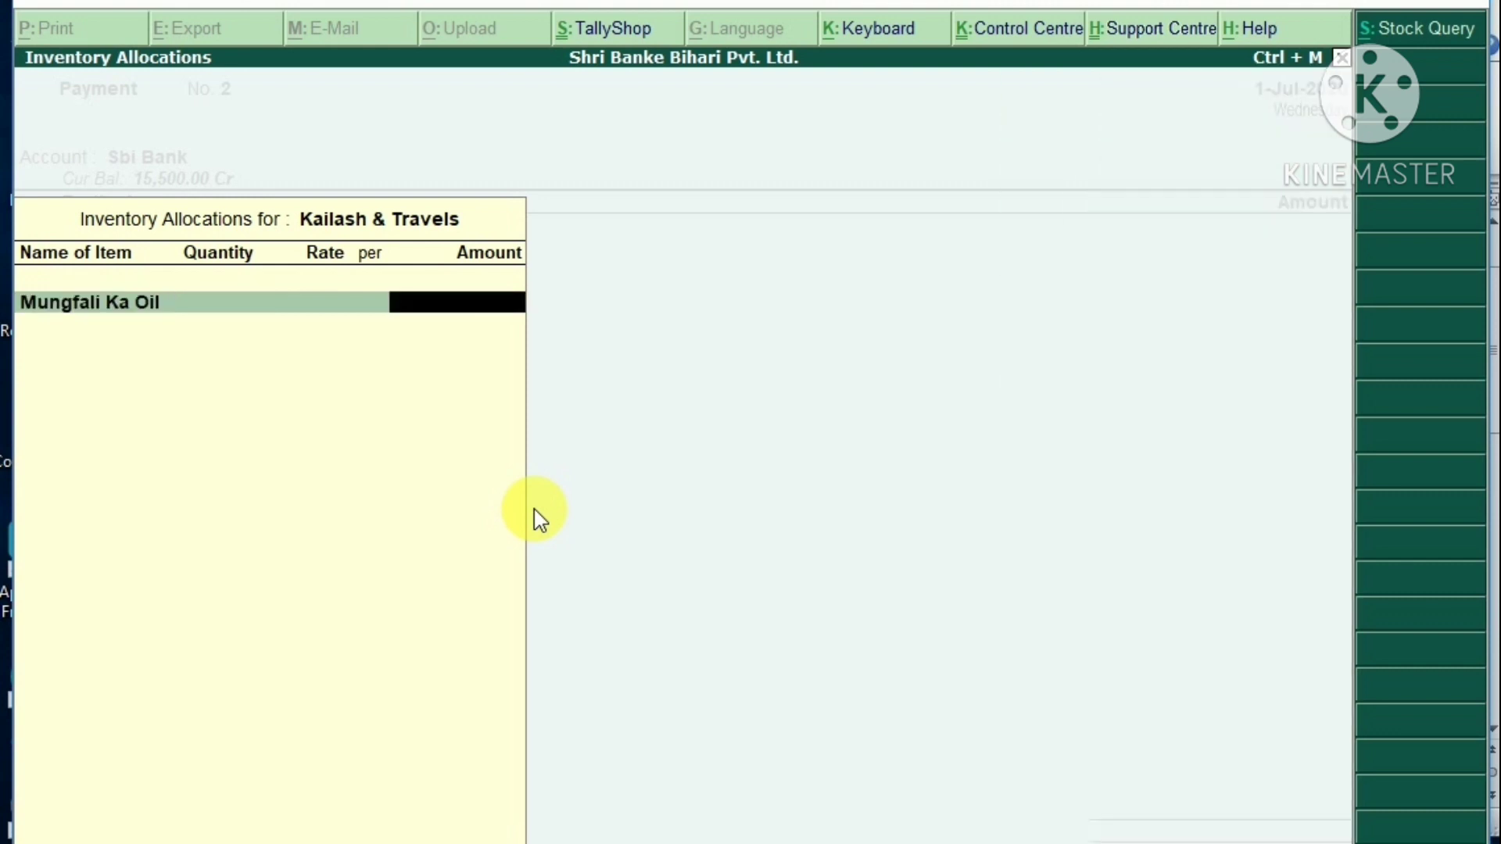
Step: Check the amount of transaction 3 in Word and allocate 15500 to Mungfali Ka Oil in Tally
{"action": "key", "text": "alt+Tab"}
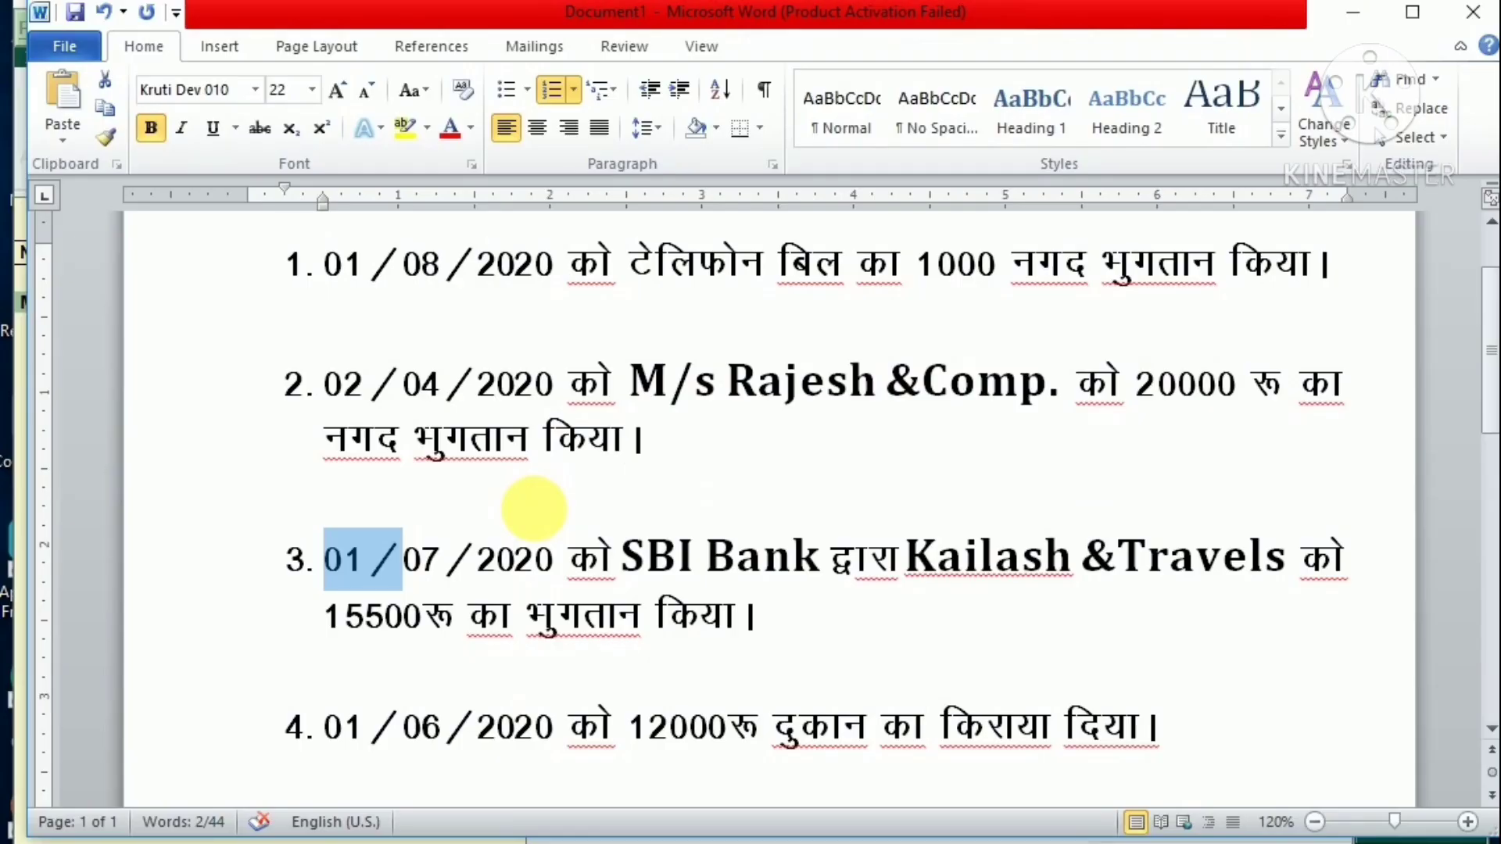
{"action": "left_click", "coordinate": [537, 512]}
{"action": "key", "text": "alt+Tab"}
{"action": "type", "text": "15500"}
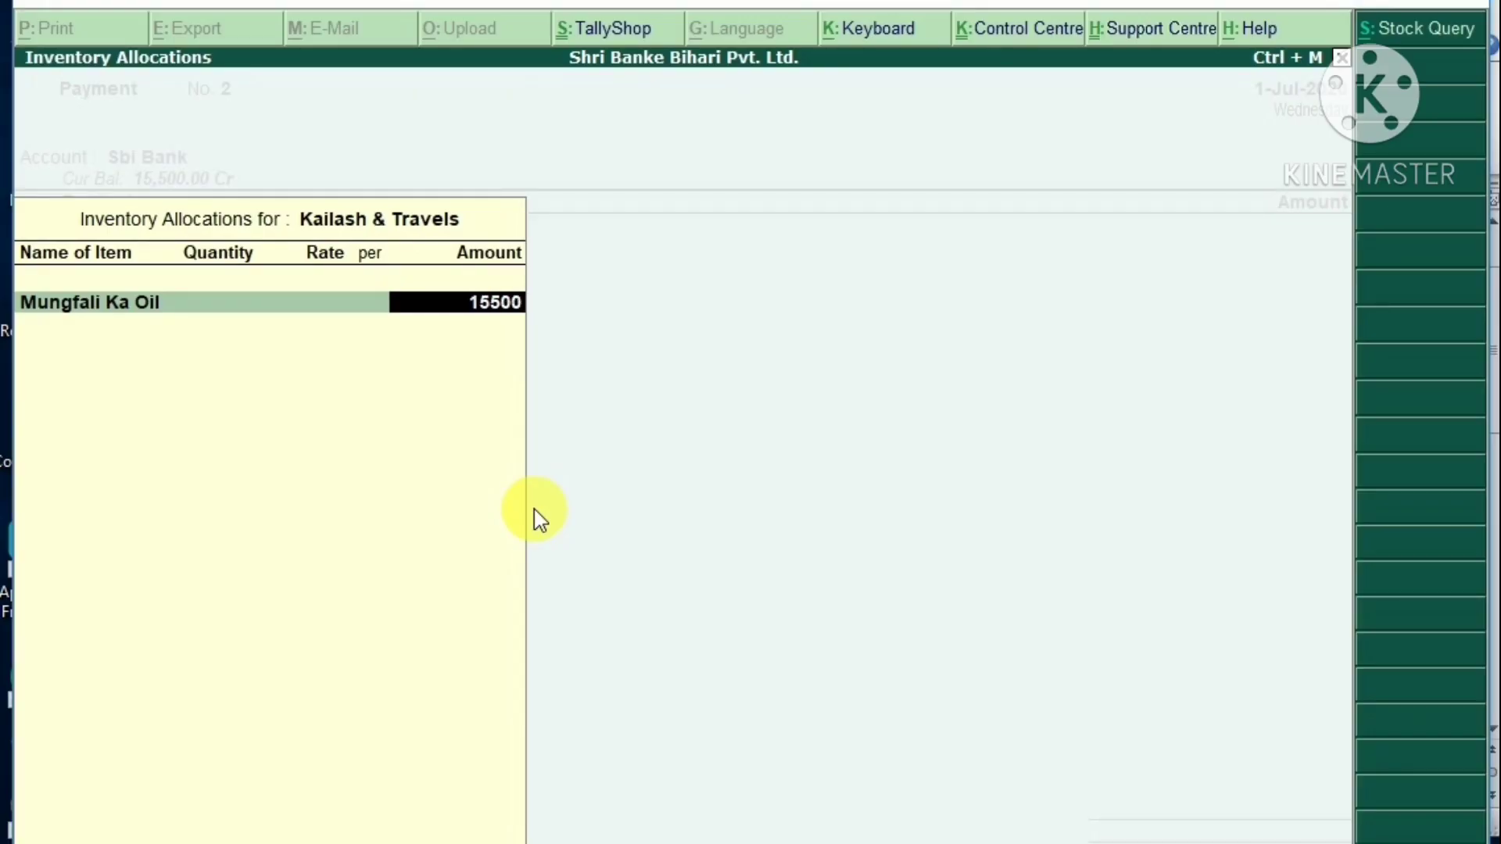
{"action": "key", "text": "Return"}
{"action": "key", "text": "Return"}
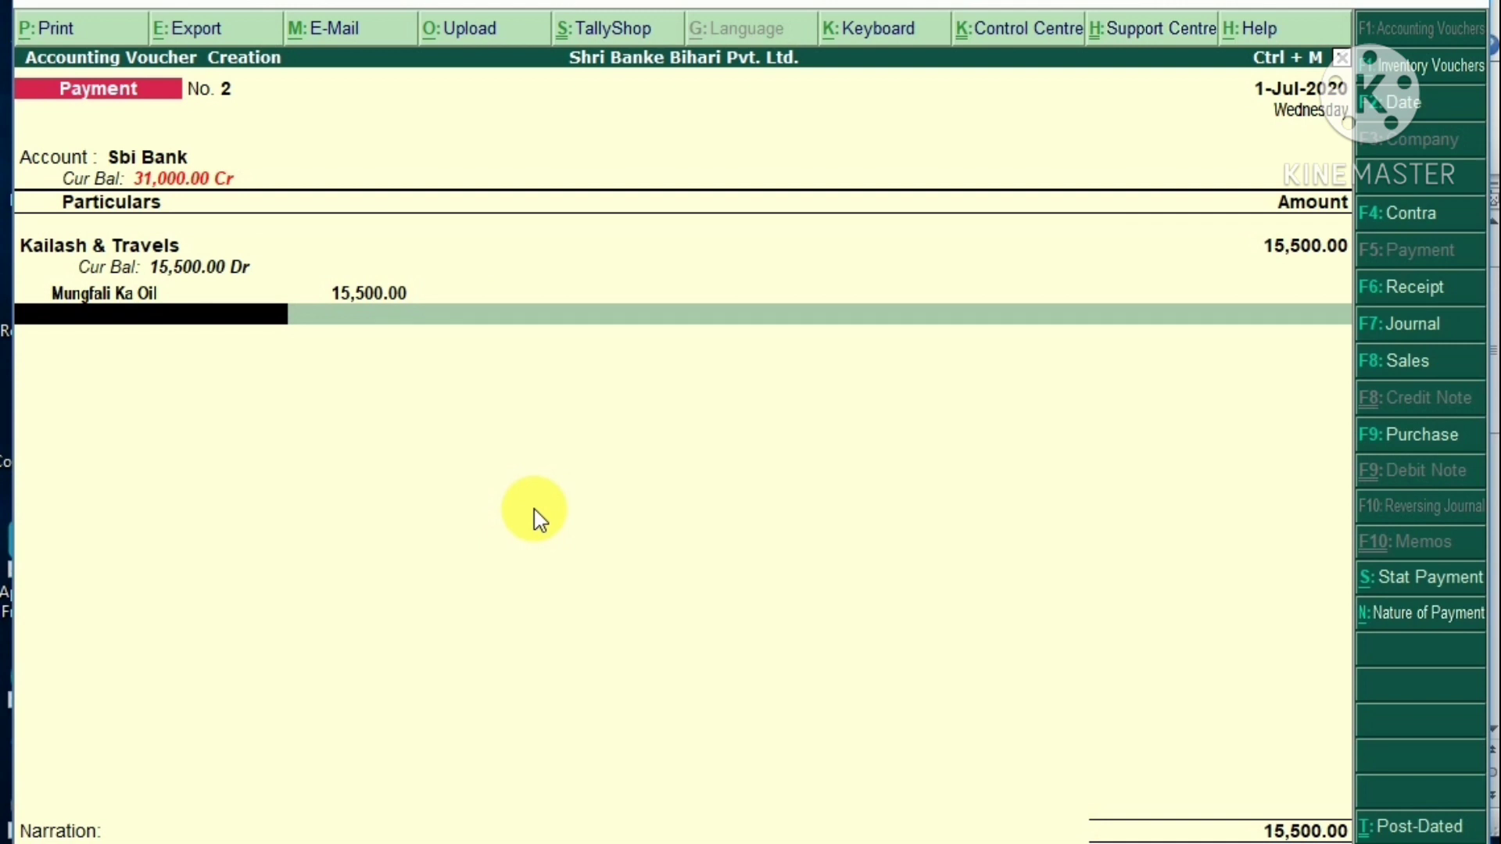
Step: Allocate the Sbi Bank payment as Cheque with cheque range Not Applicable and no instrument number, leave the narration blank, and save the voucher
{"action": "key", "text": "Return"}
{"action": "key", "text": "Return"}
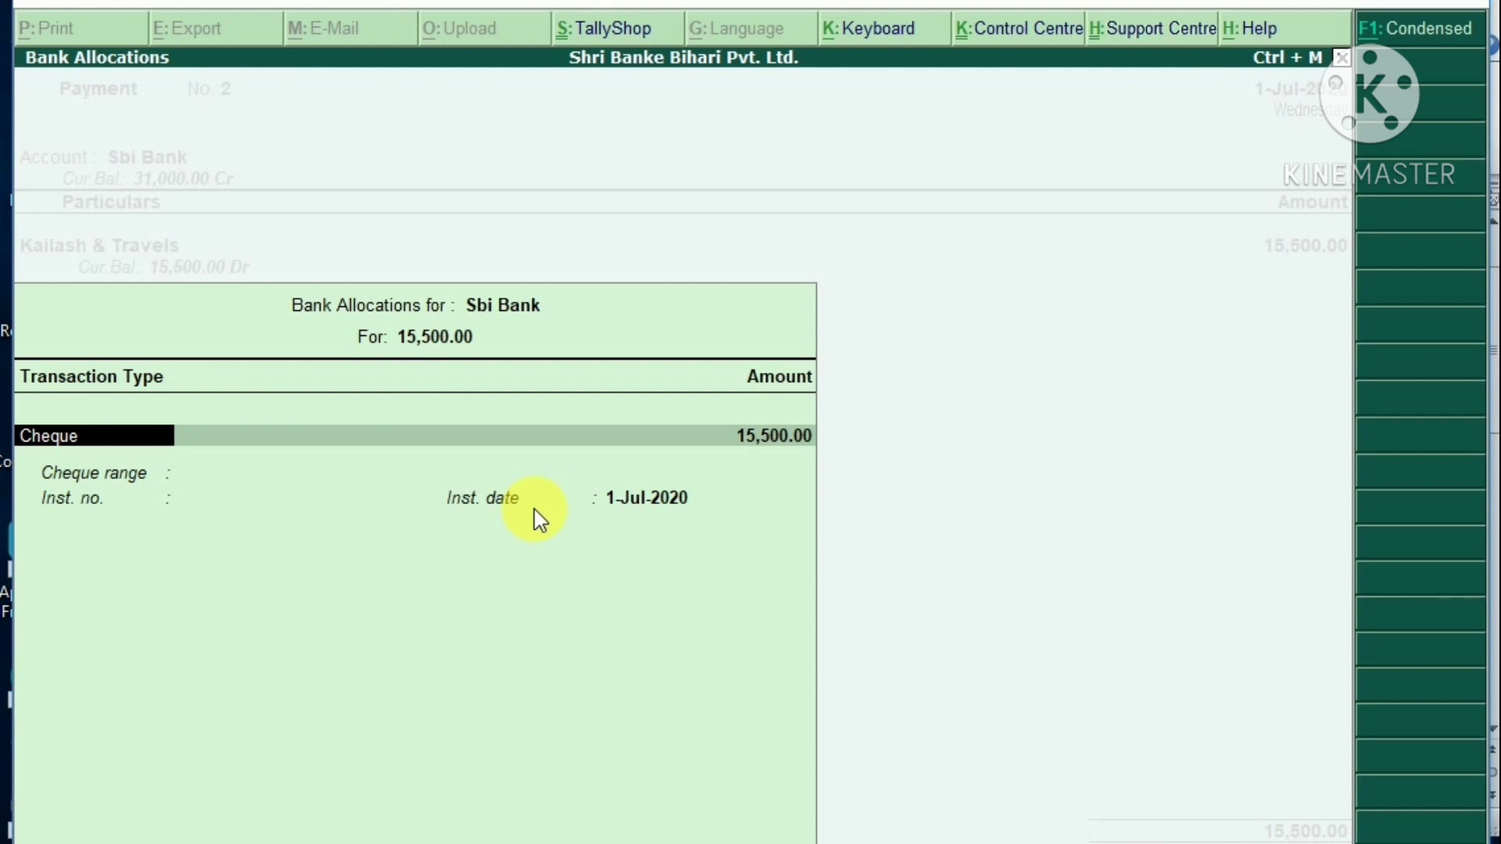
{"action": "key", "text": "Return"}
{"action": "key", "text": "Return"}
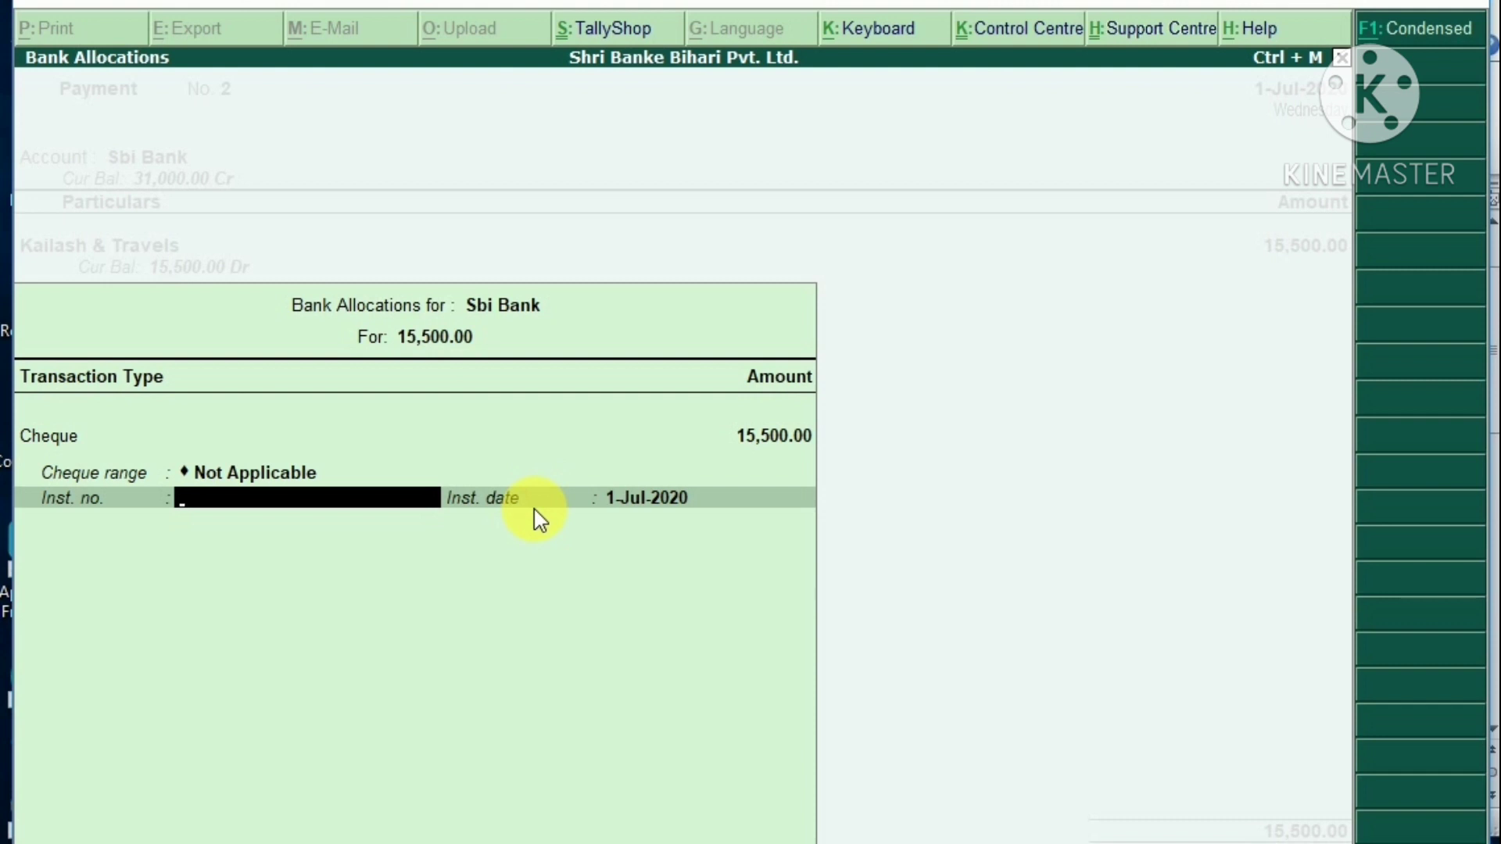
{"action": "key", "text": "Return"}
{"action": "key", "text": "Return"}
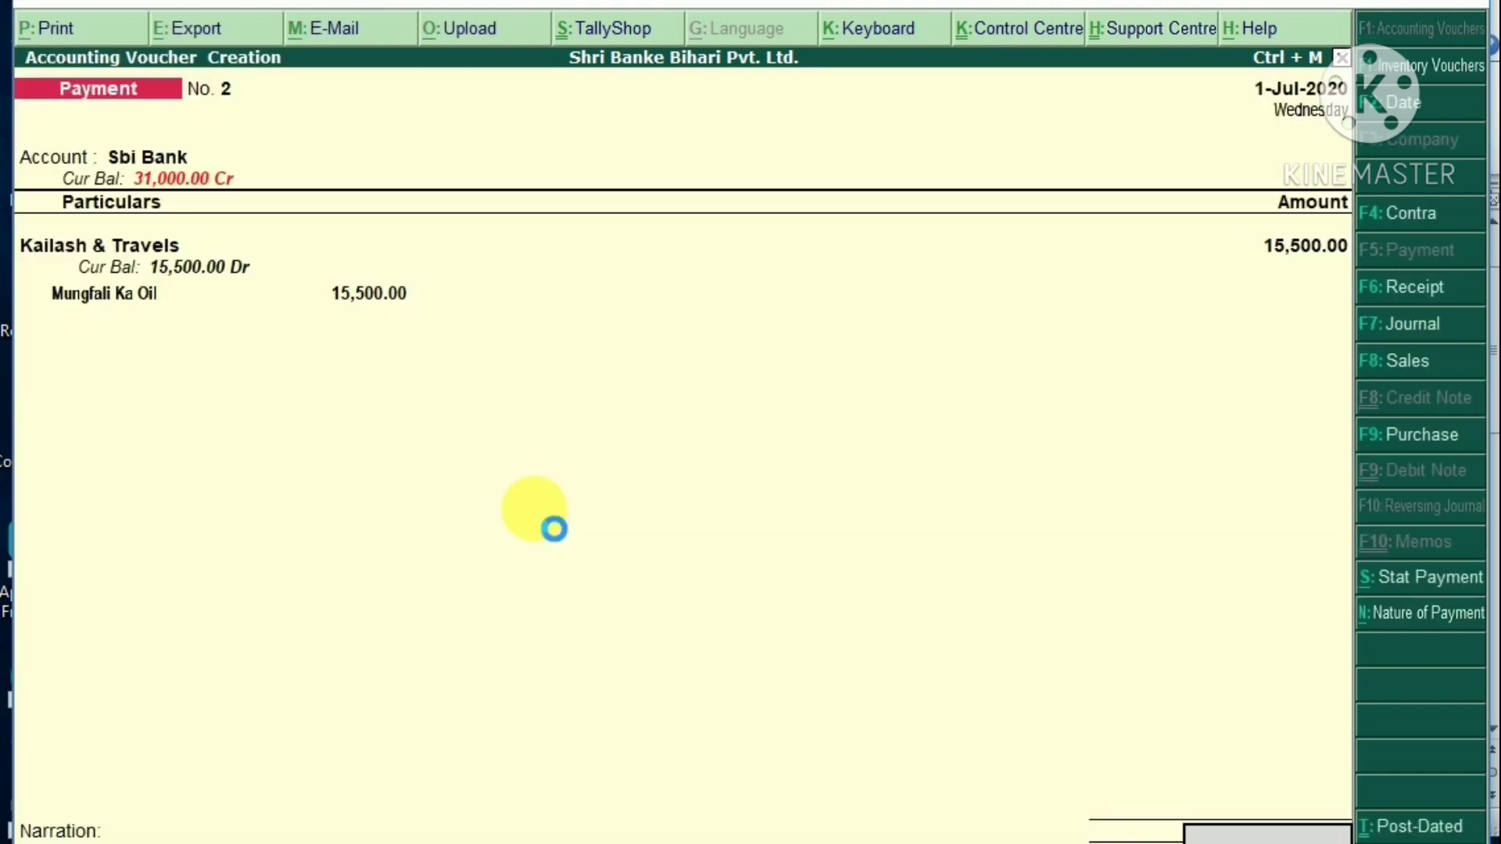
{"action": "key", "text": "Return"}
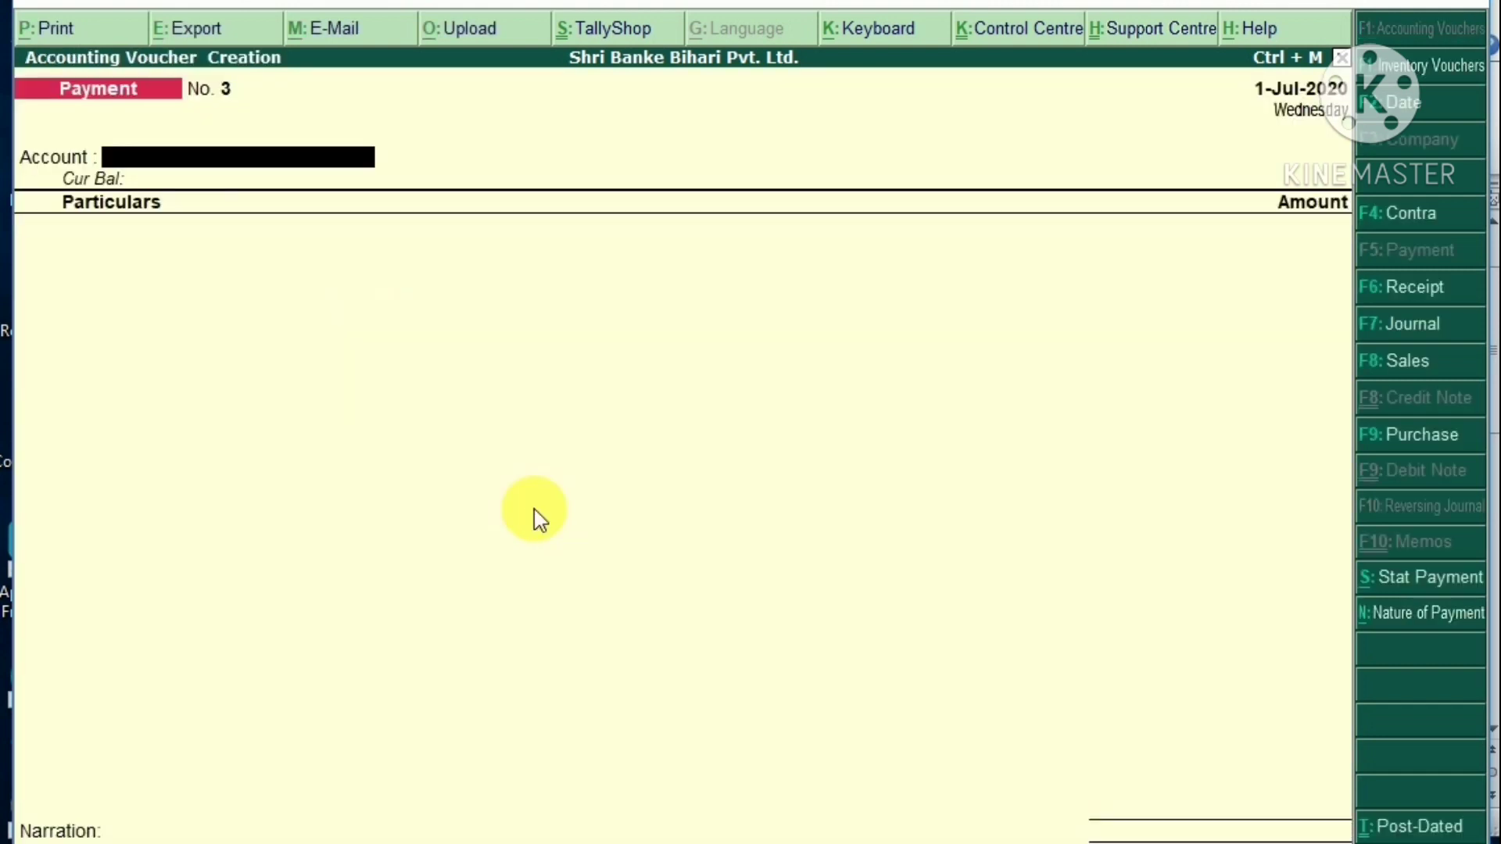
Step: Check transaction 4 in the Word document and set the new Tally payment voucher's date to 1-6
{"action": "key", "text": "alt+Tab"}
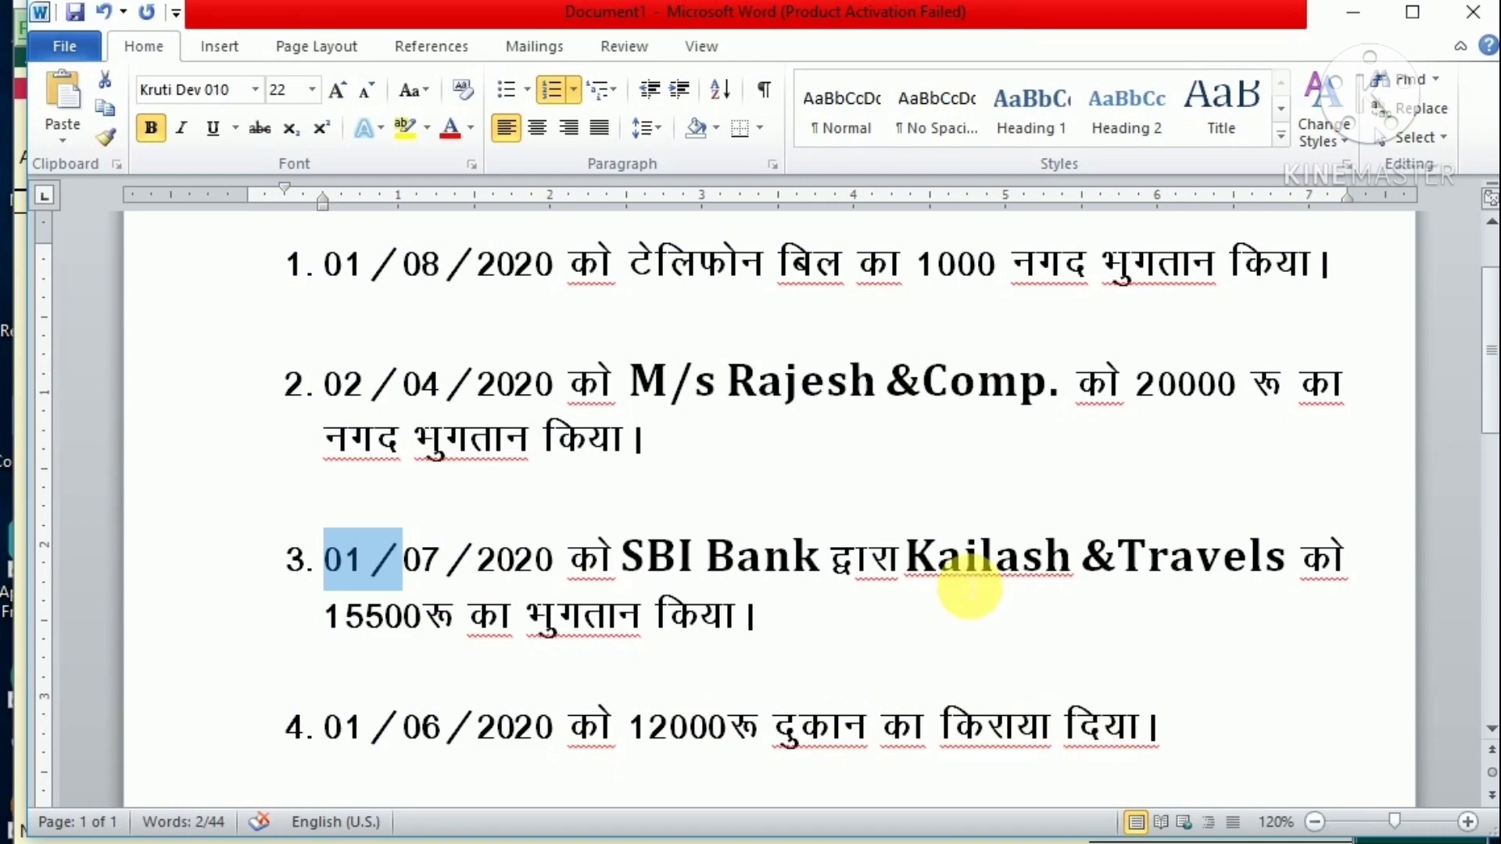
{"action": "key", "text": "alt+Tab"}
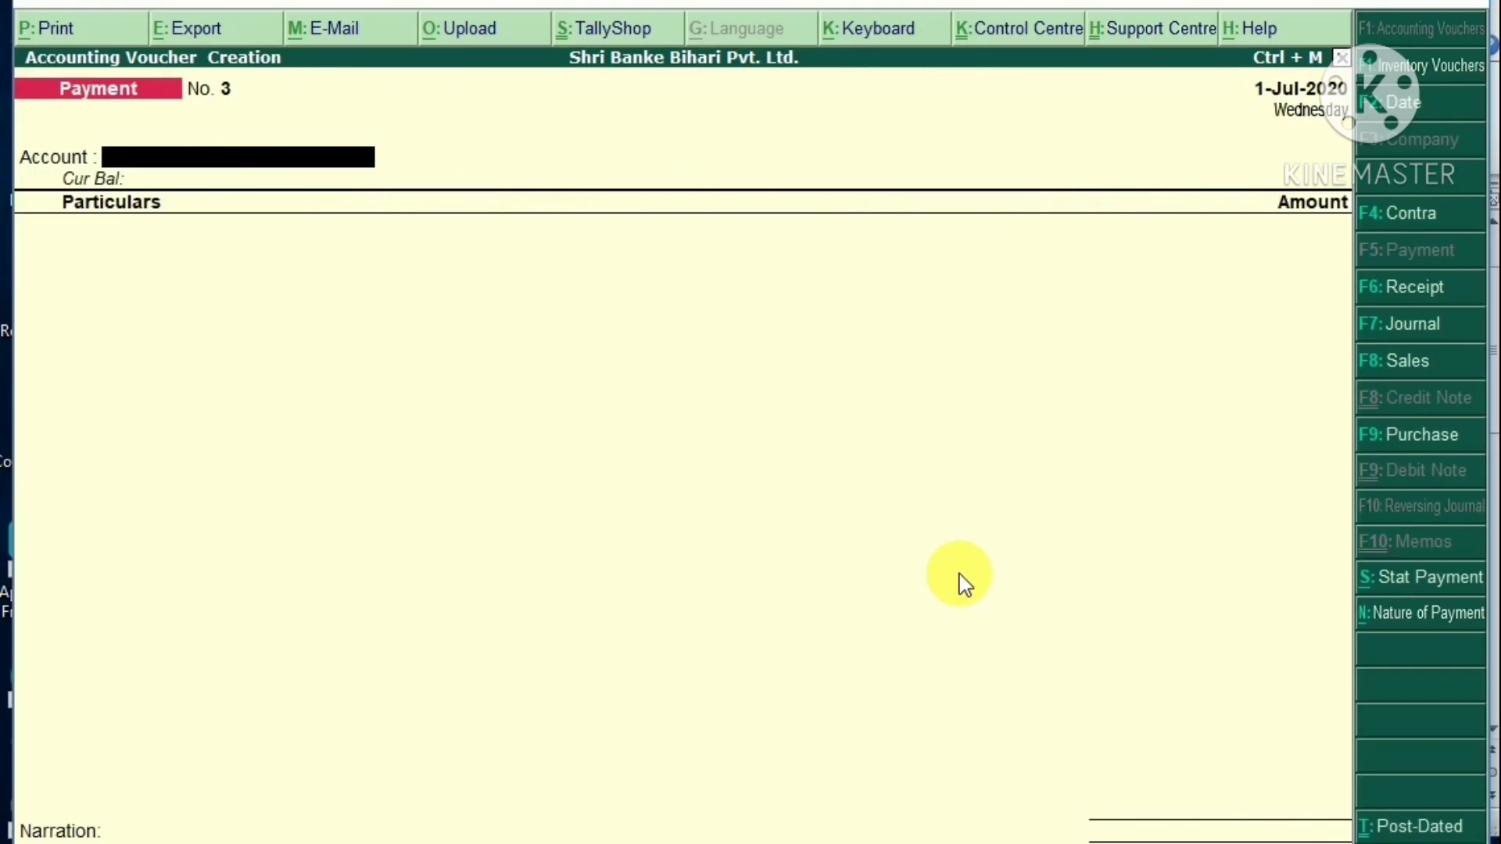
{"action": "key", "text": "F2"}
{"action": "type", "text": "1-6"}
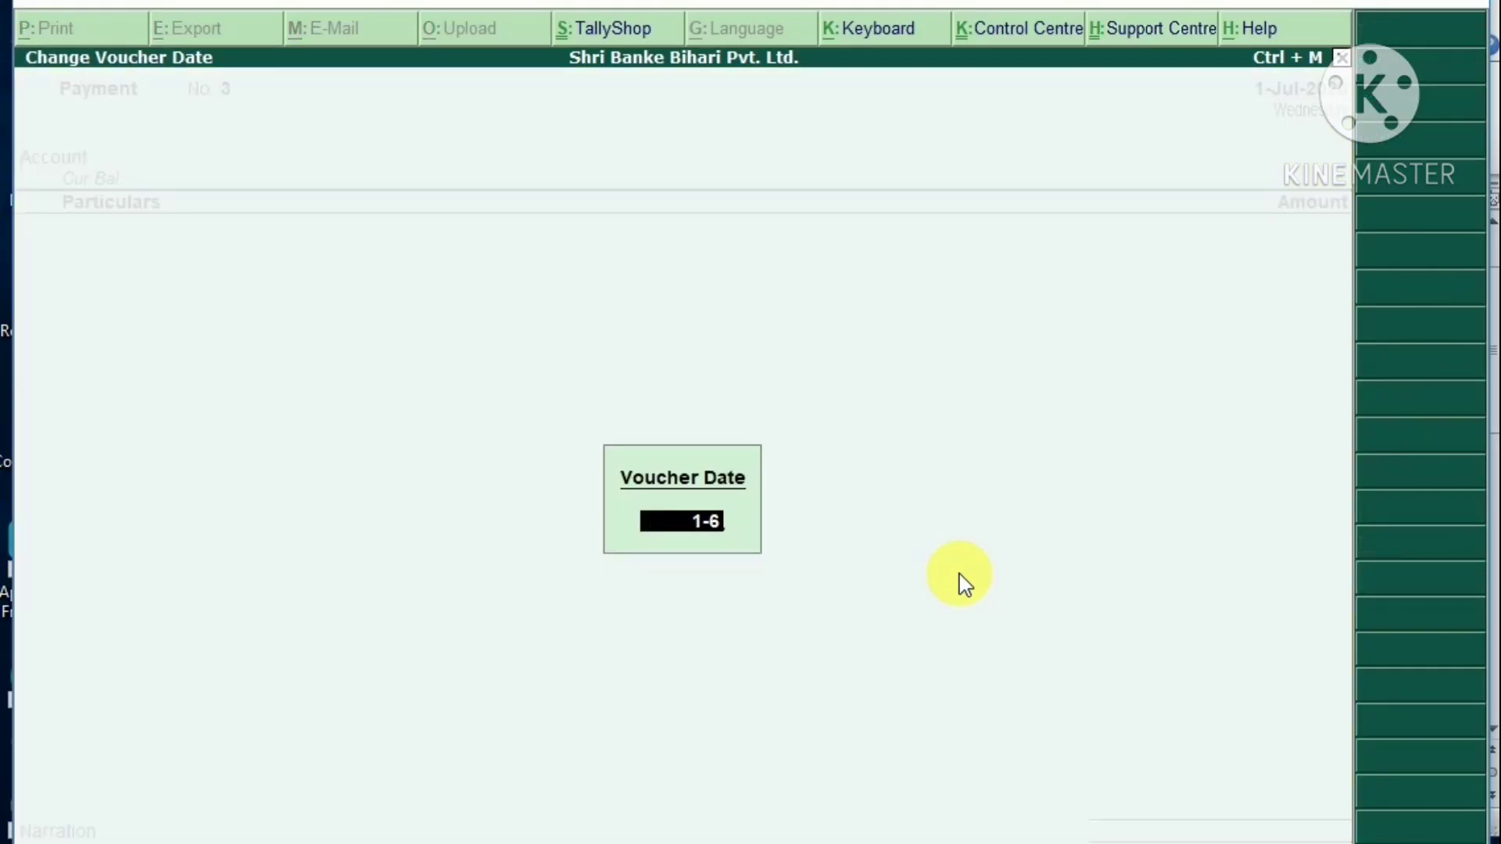
{"action": "key", "text": "Return"}
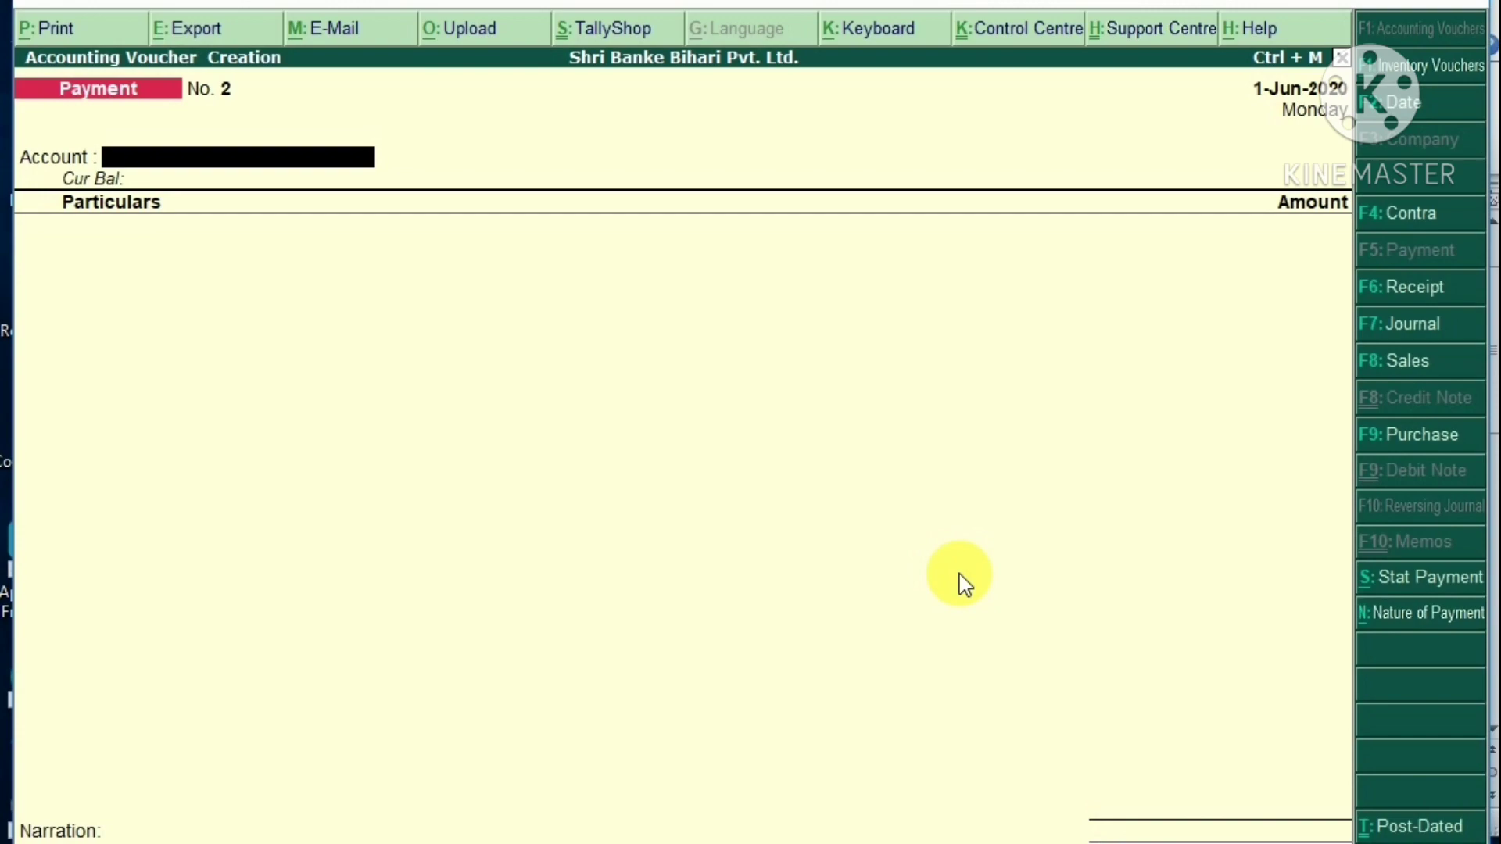
Step: Recheck transaction 4 in Word and choose Cash as the payment voucher's account in Tally
{"action": "key", "text": "alt+Tab"}
{"action": "key", "text": "alt+Tab"}
{"action": "type", "text": "Cas"}
{"action": "key", "text": "Return"}
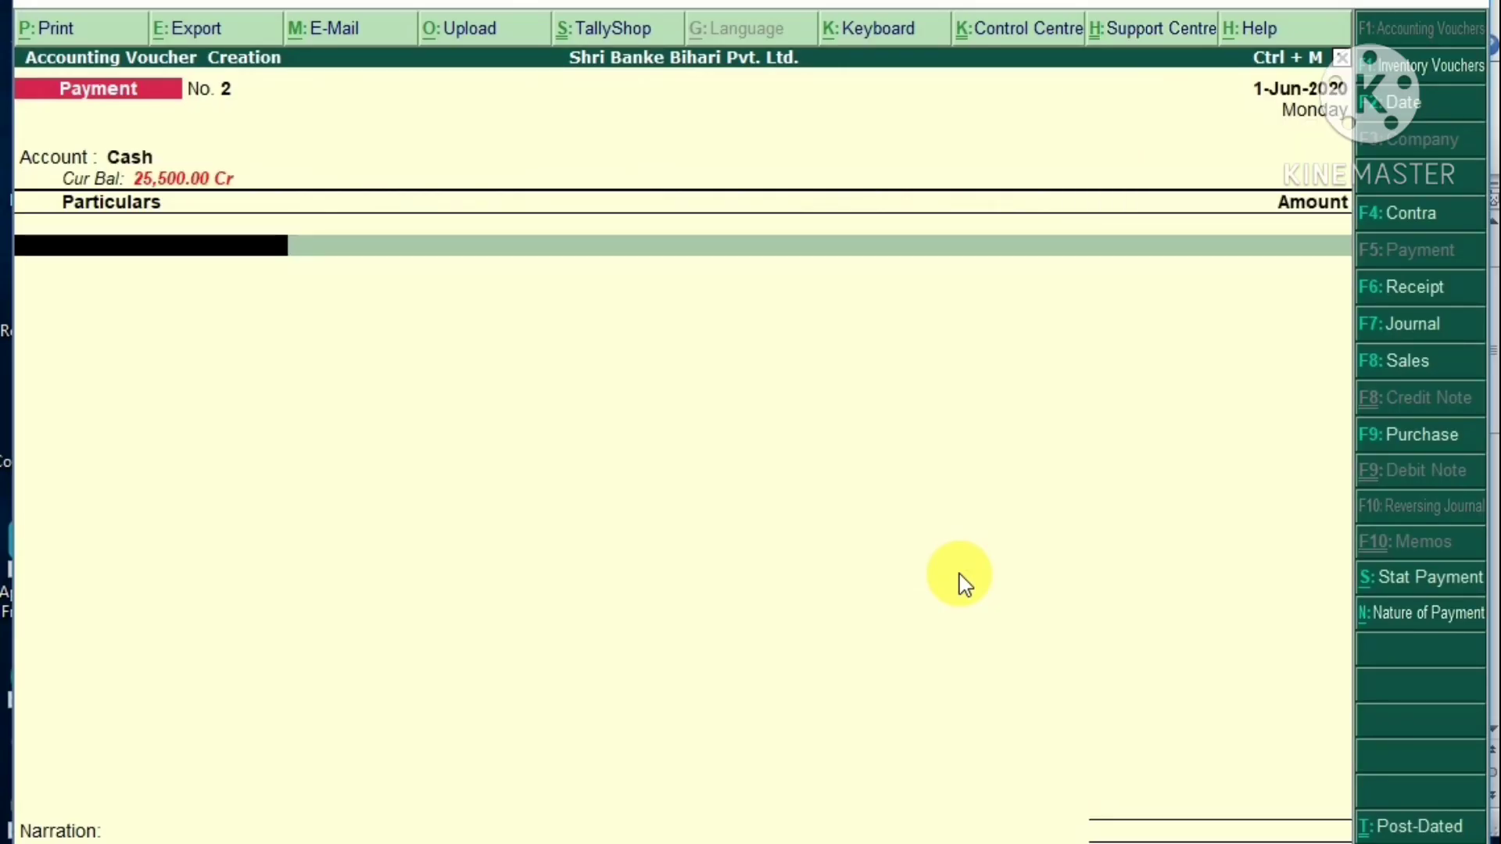
Step: Create a ledger named Rent Bill under Indirect Expenses from the voucher's particulars, leaving the alias blank
{"action": "type", "text": "r"}
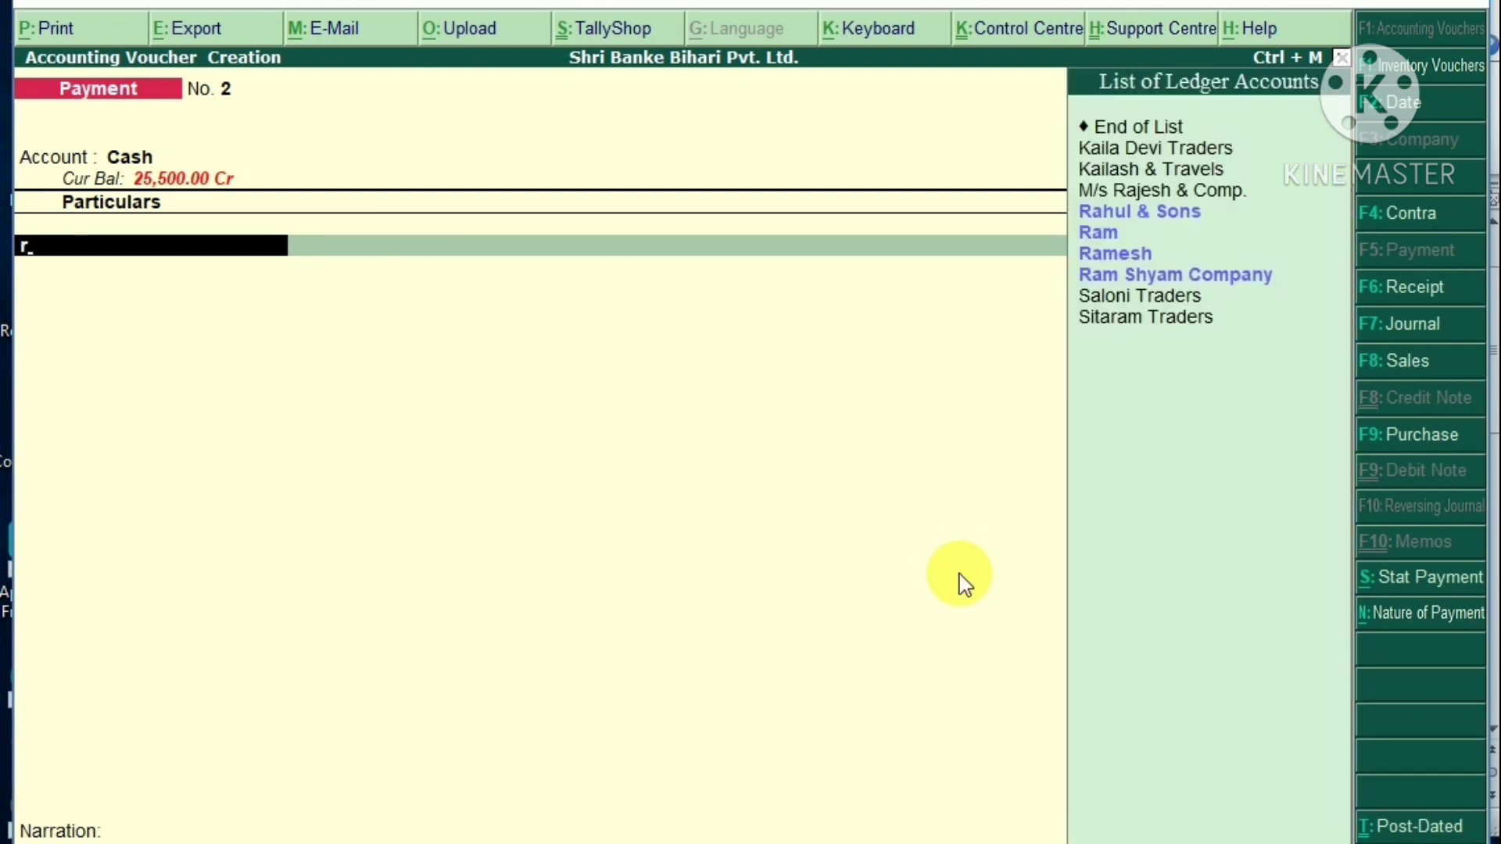
{"action": "key", "text": "alt+c"}
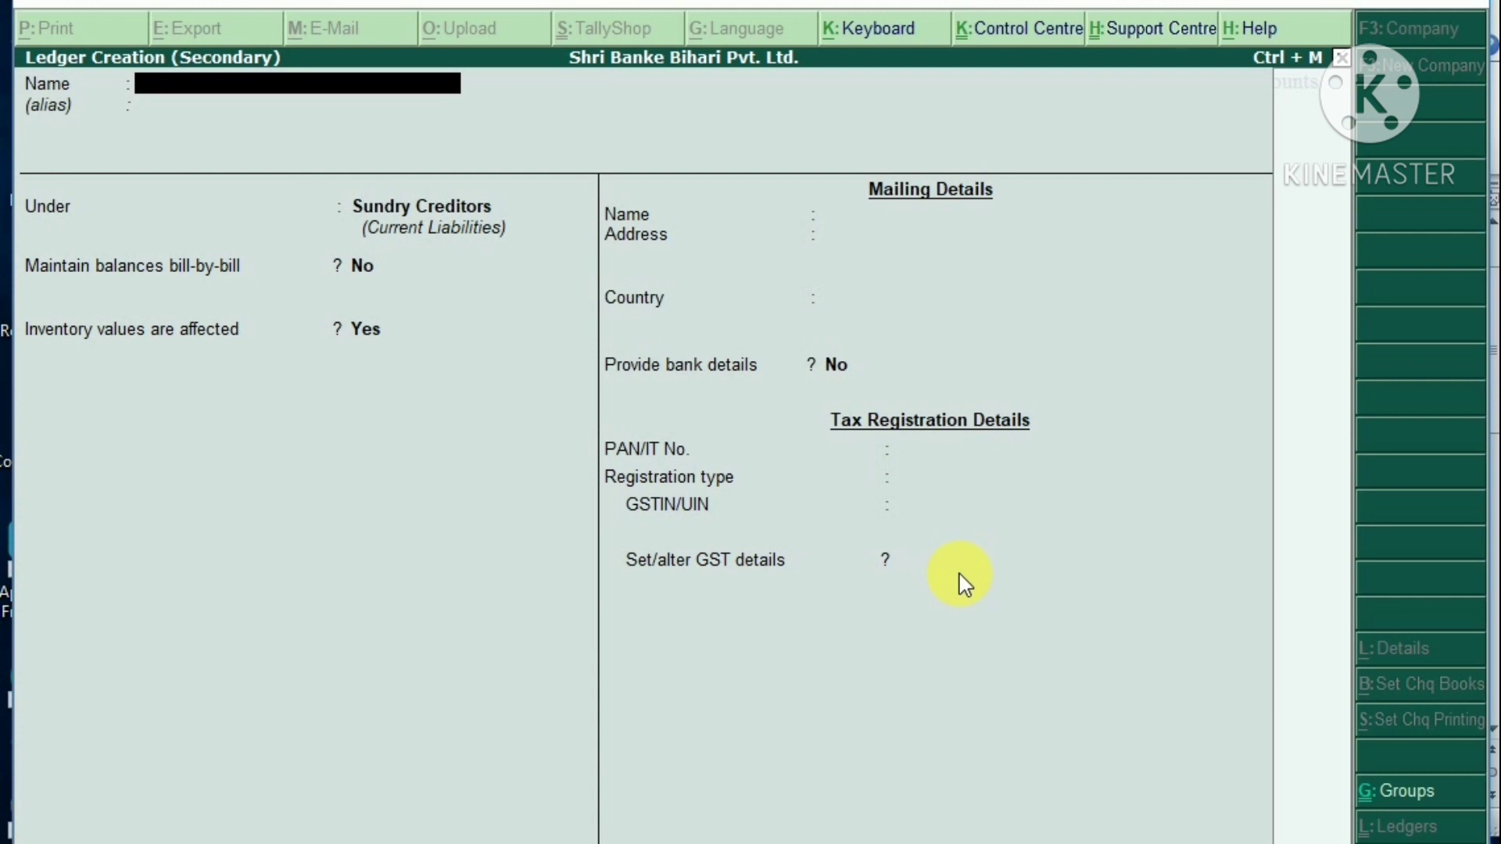
{"action": "type", "text": "Rent Bill"}
{"action": "key", "text": "Return"}
{"action": "key", "text": "Return"}
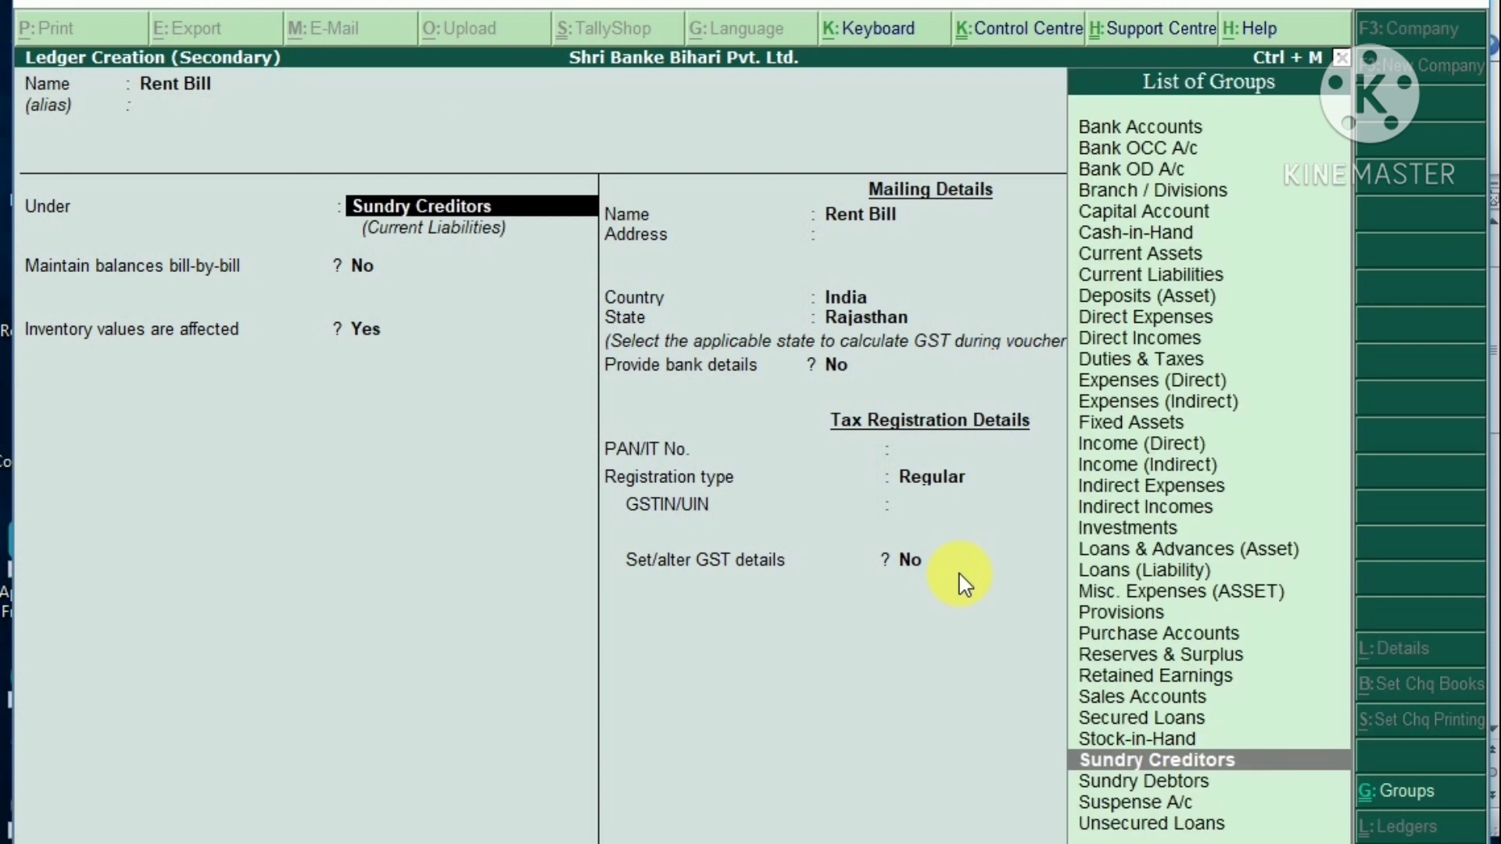
{"action": "type", "text": "Indi"}
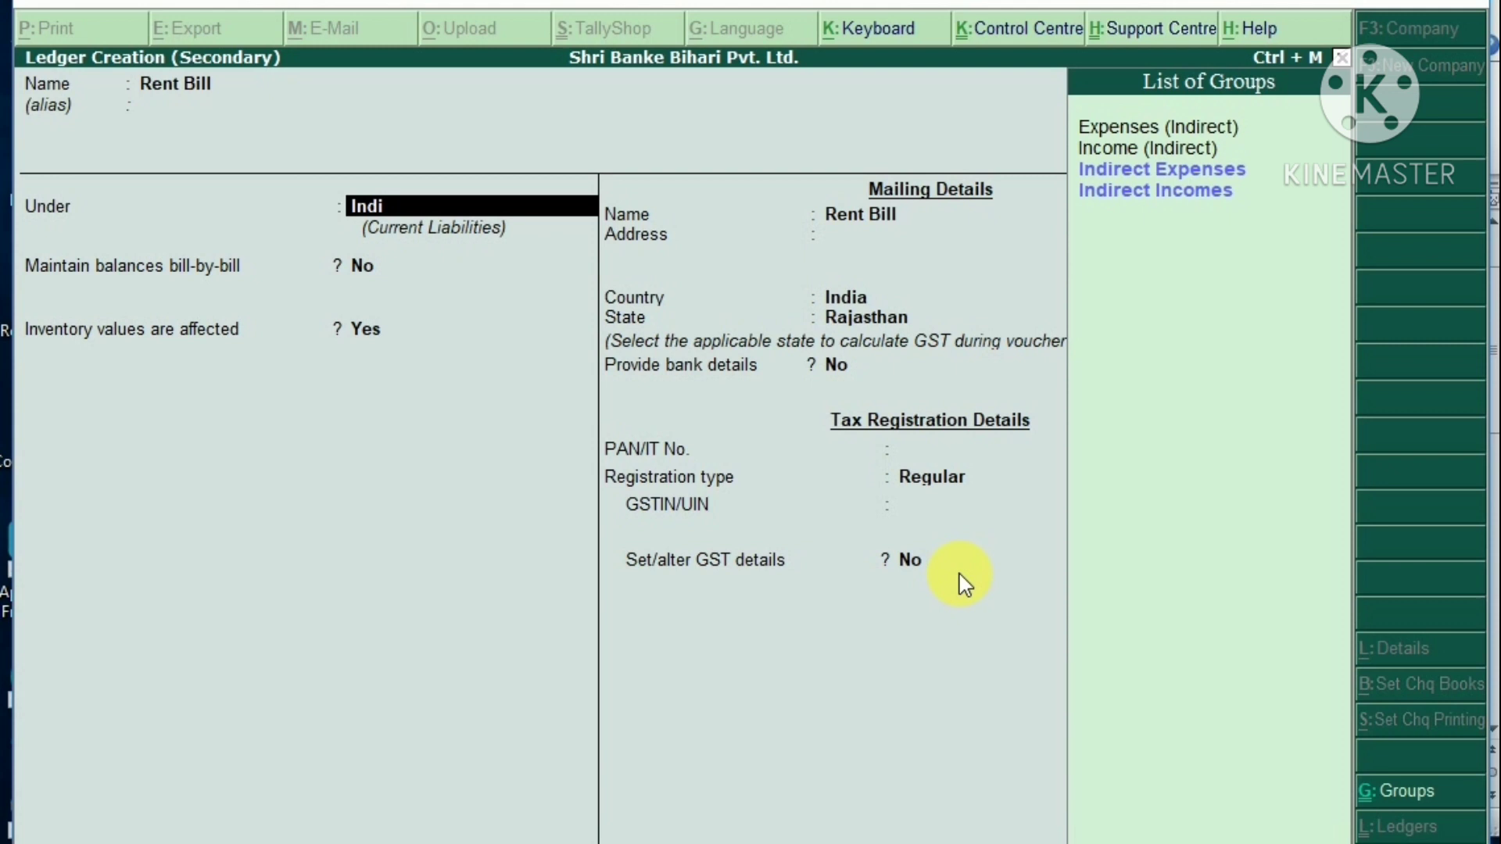
{"action": "key", "text": "Down"}
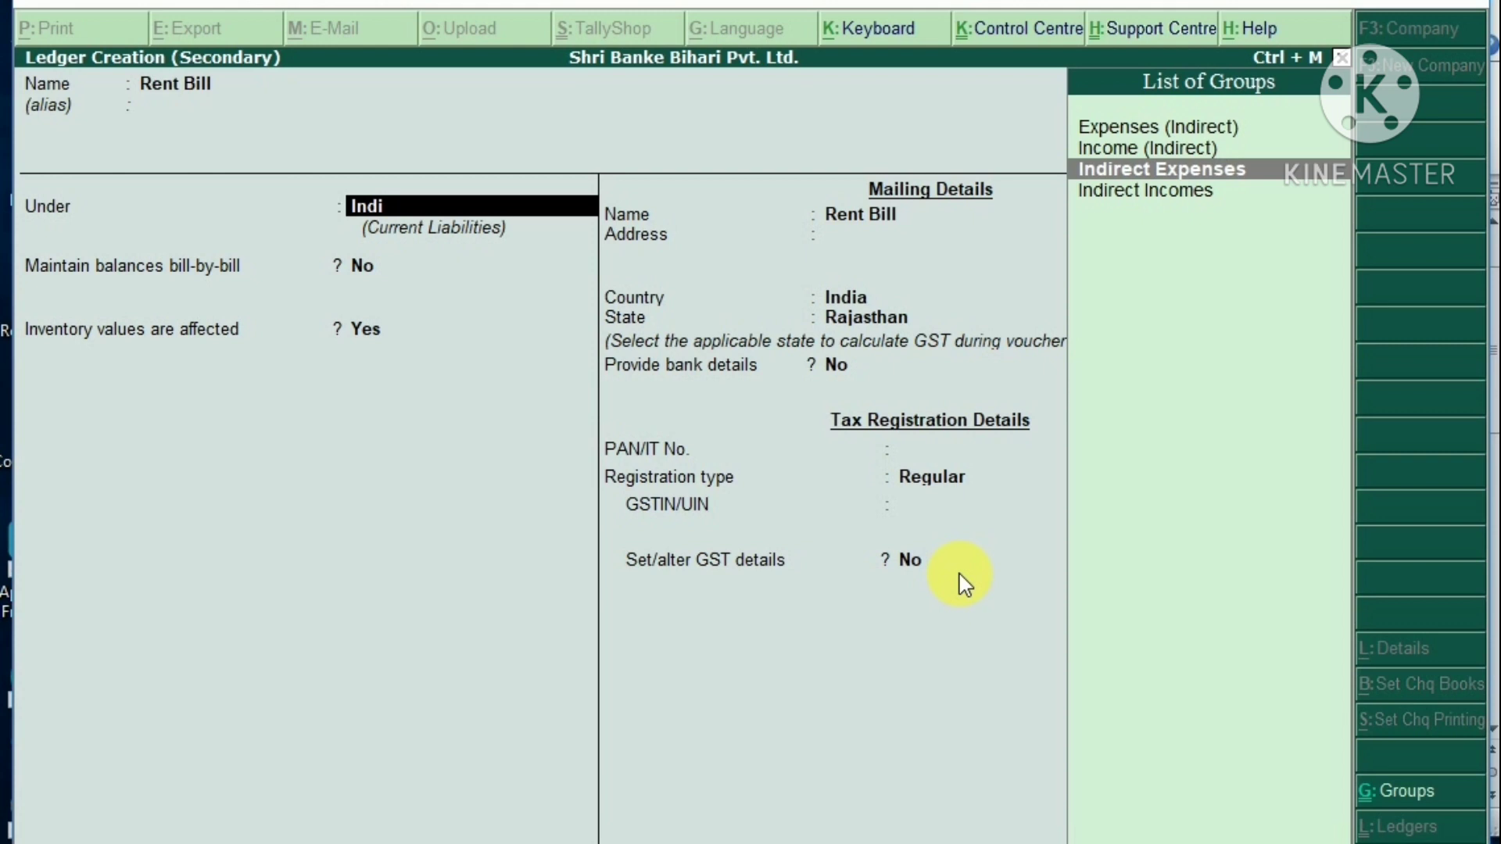
{"action": "key", "text": "Return"}
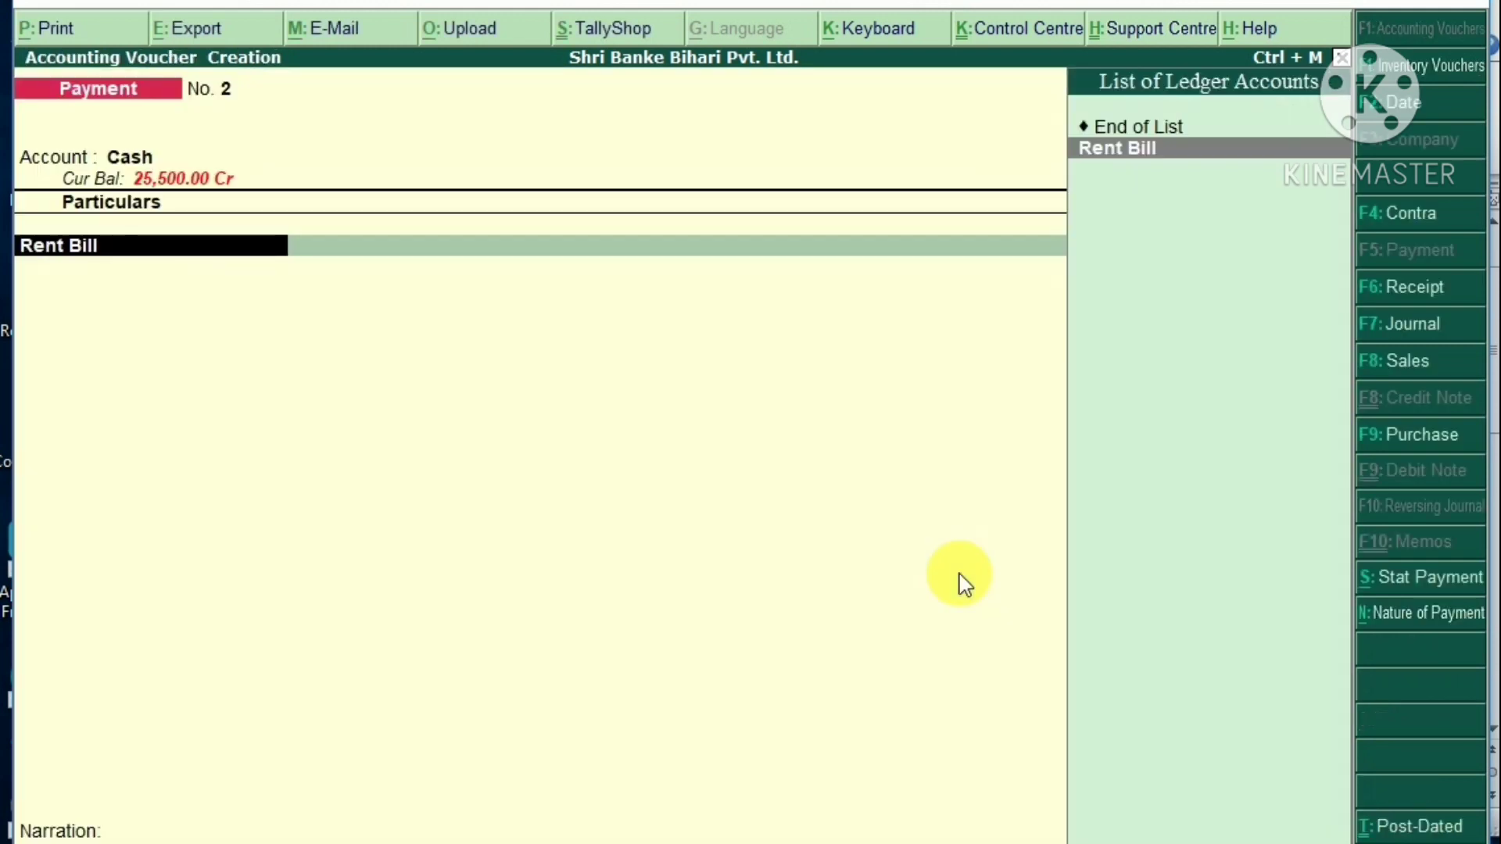
Step: Enter 12000 for Rent Bill, save the payment voucher without a narration, and review the transaction list in Word
{"action": "key", "text": "Return"}
{"action": "type", "text": "12000"}
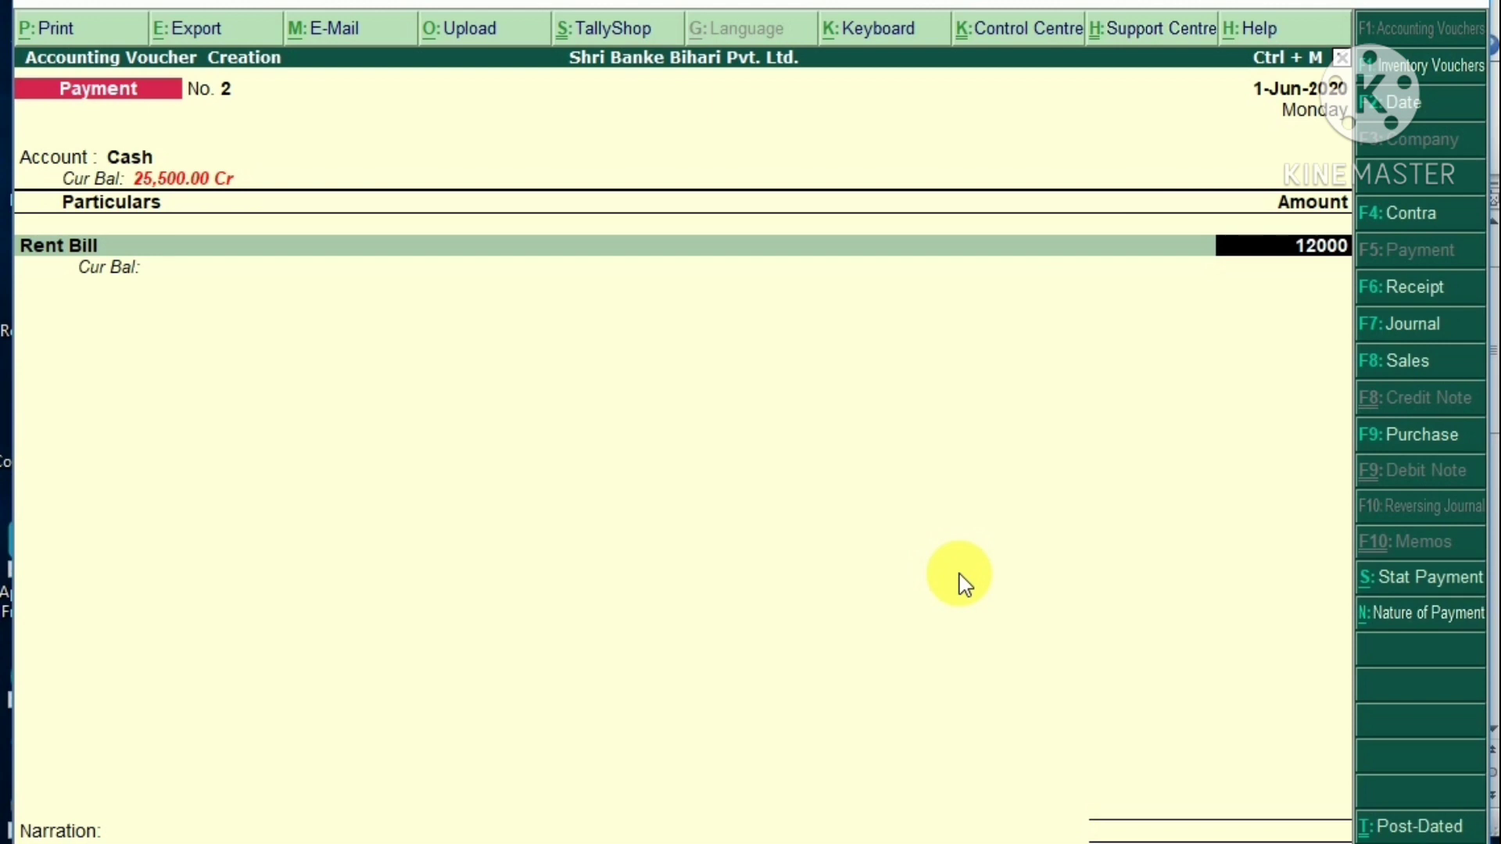
{"action": "key", "text": "Return"}
{"action": "key", "text": "Return"}
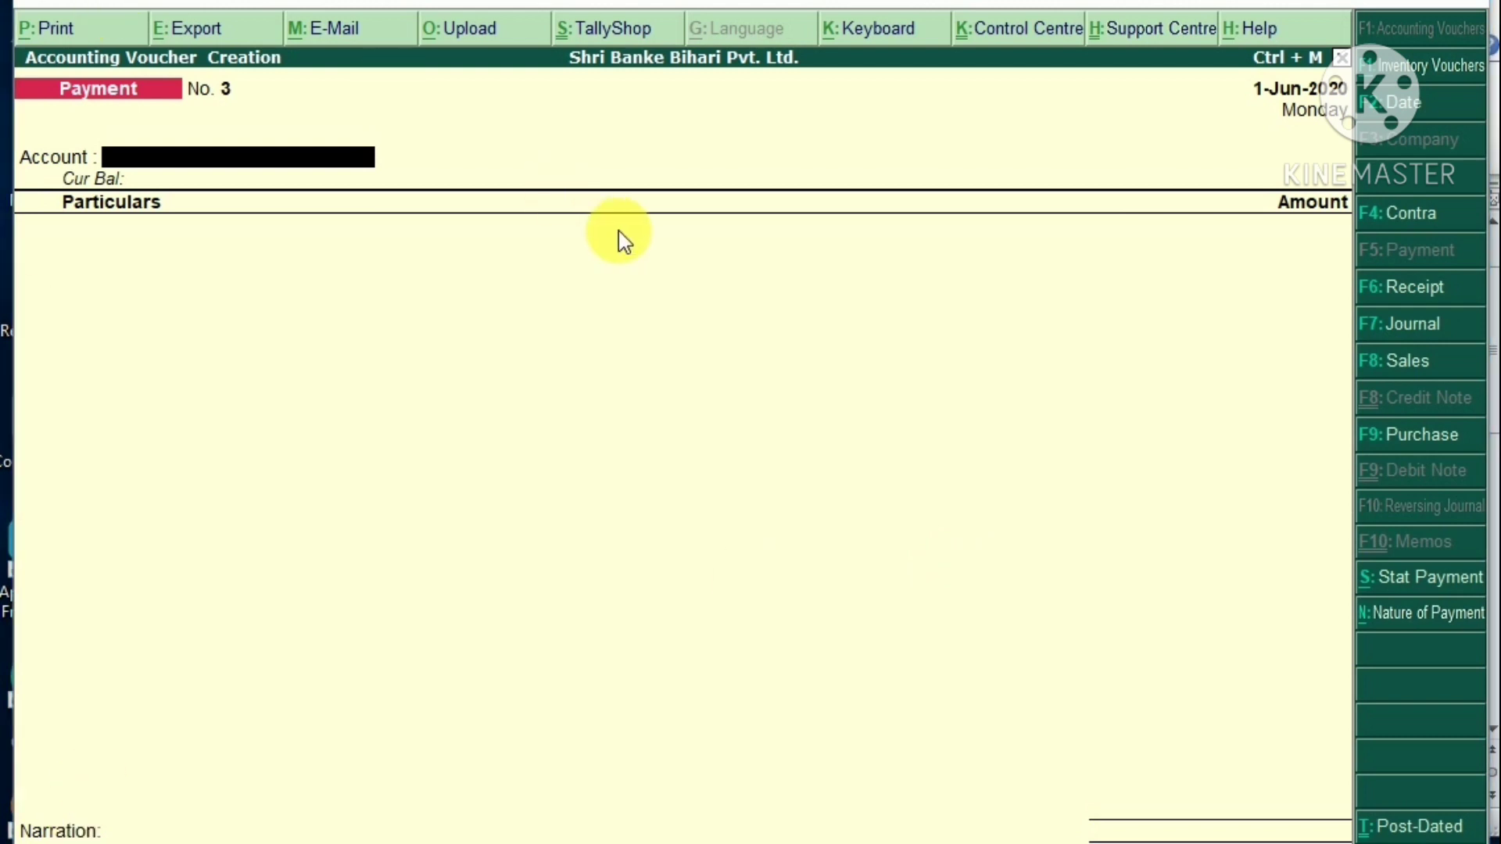
{"action": "key", "text": "alt+Tab"}
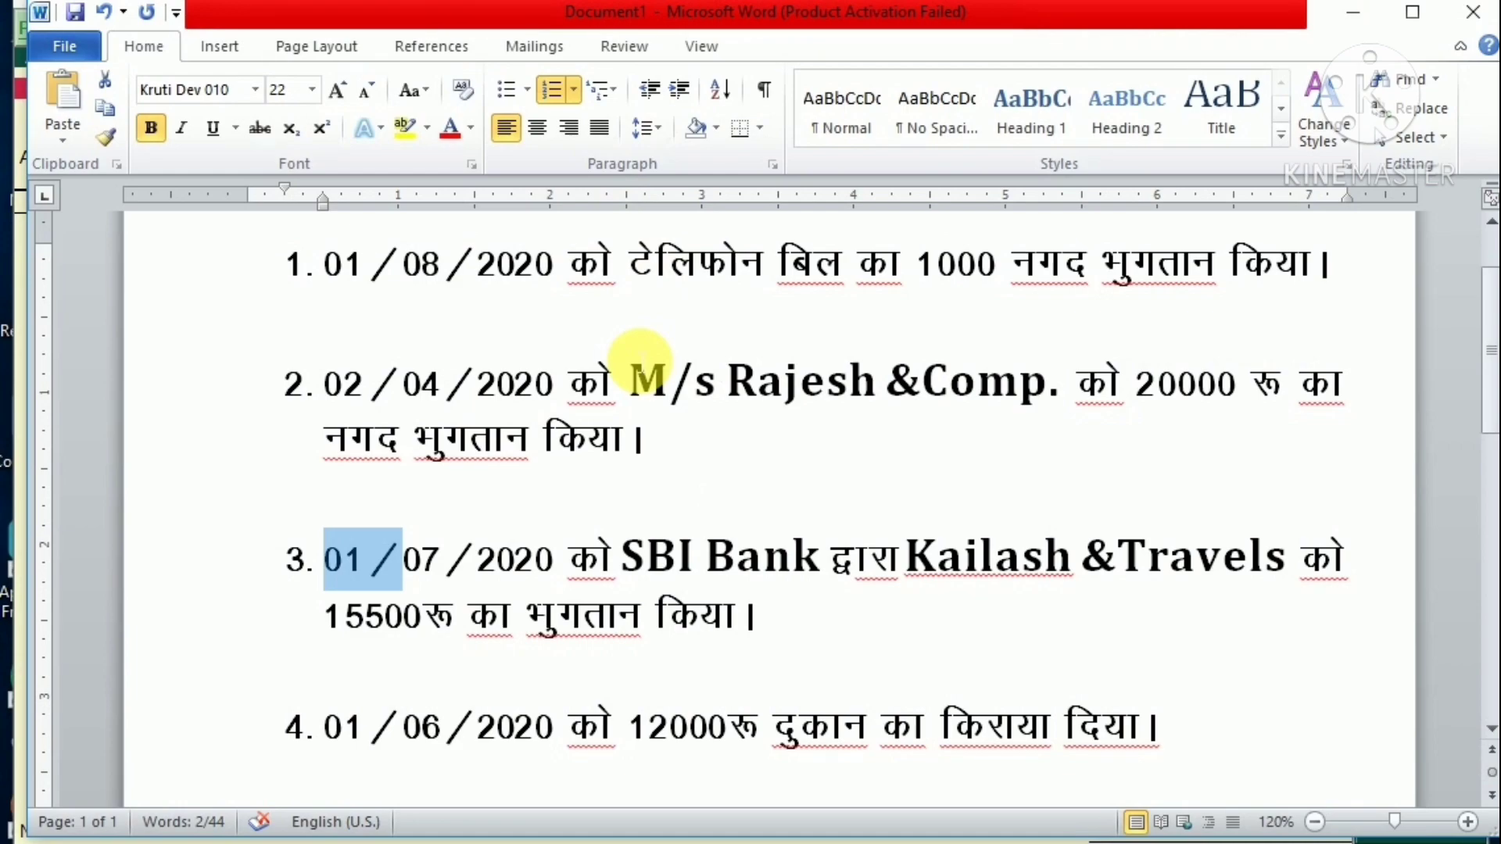
{"action": "key", "text": "alt+Tab"}
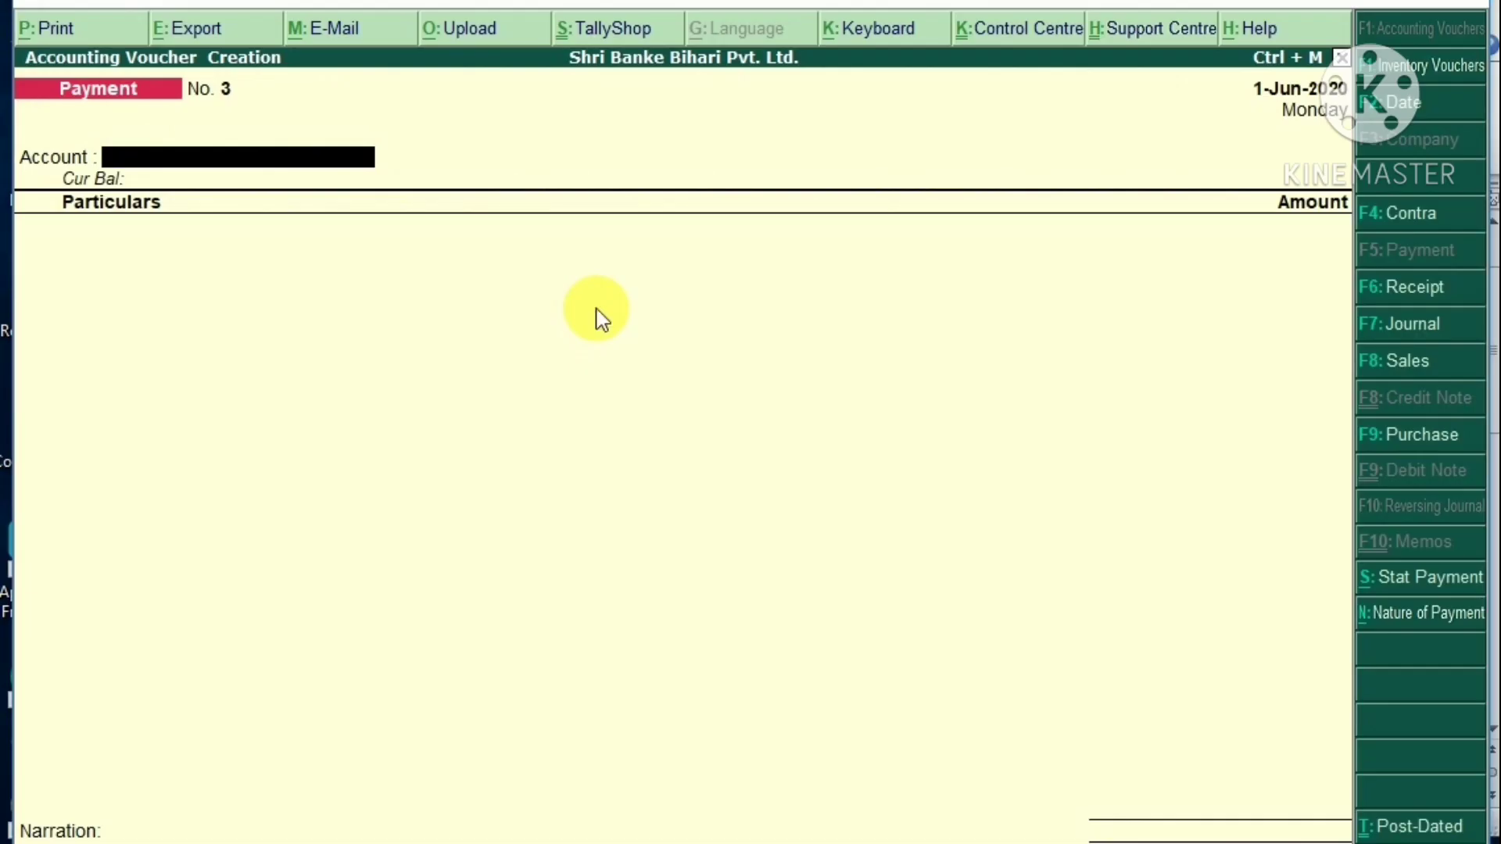